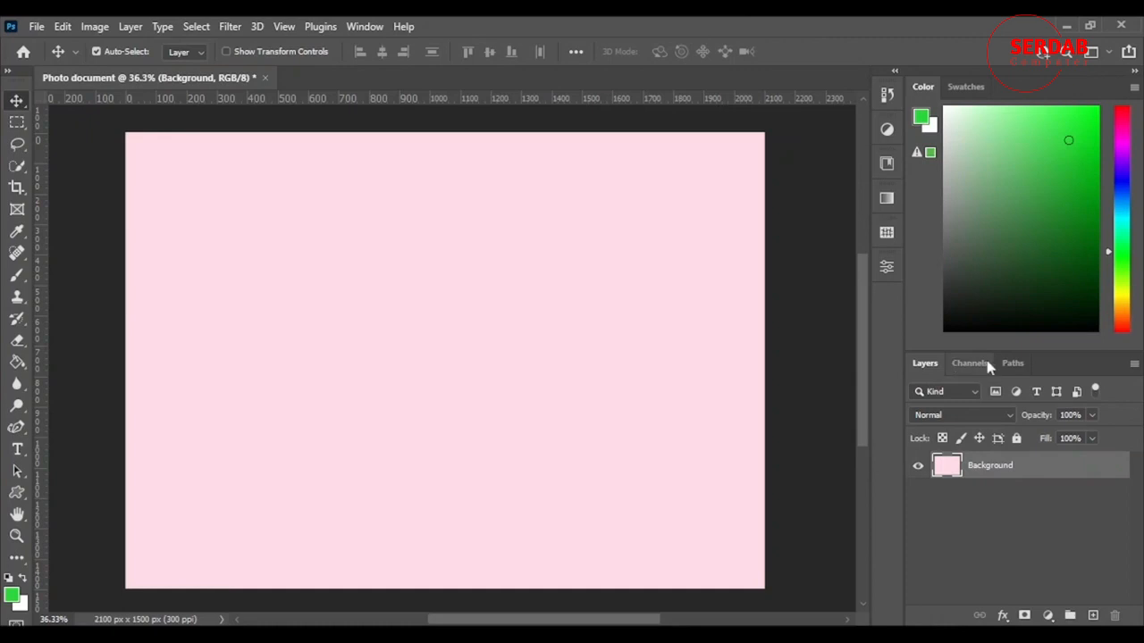
# Examine the image's colour channels by hiding the Red and Green channels and showing them again
pyautogui.click(972, 362)
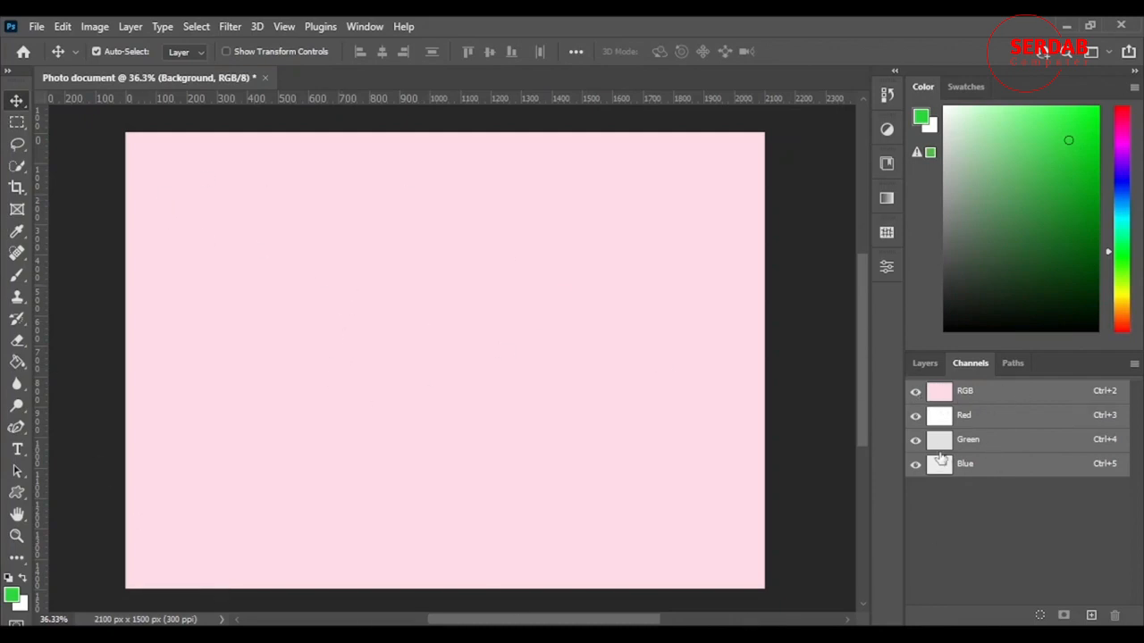
pyautogui.click(915, 416)
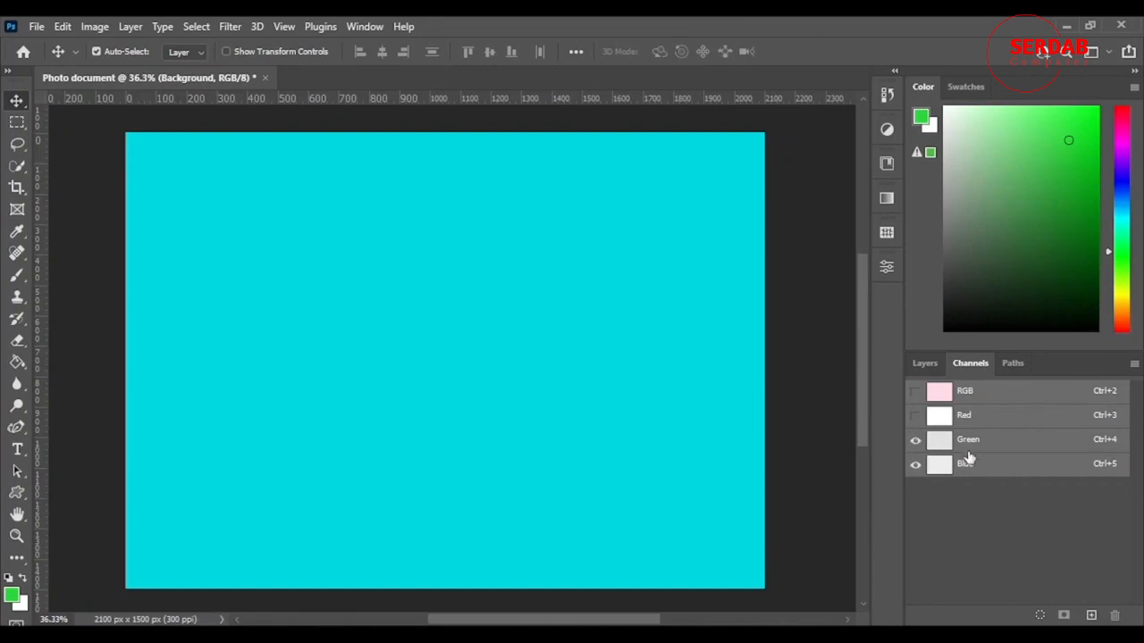
pyautogui.click(915, 440)
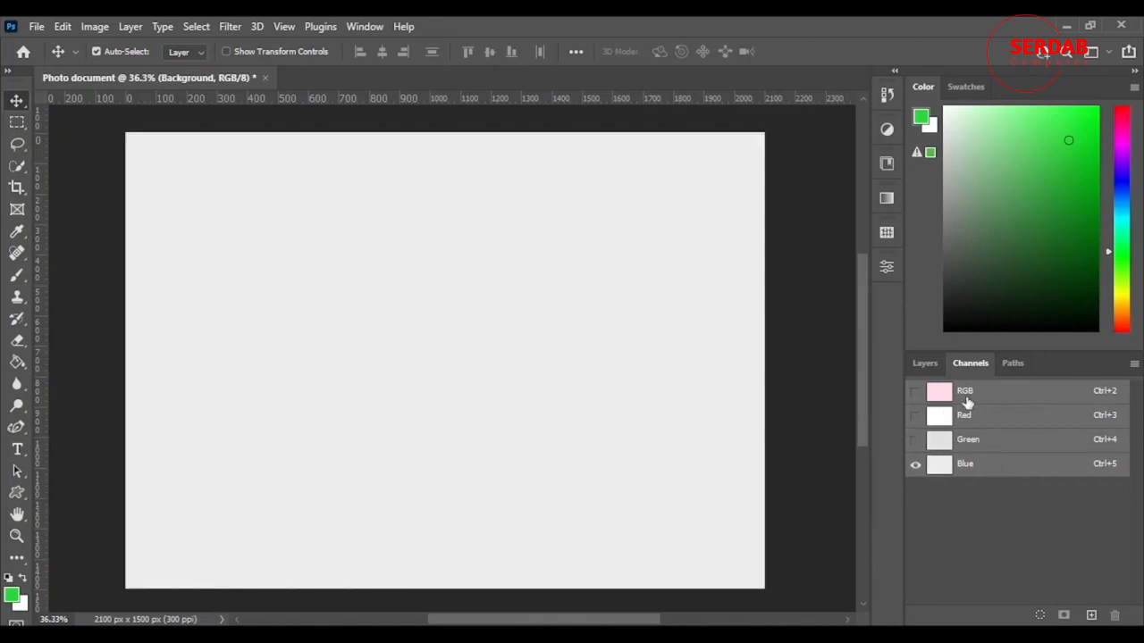
pyautogui.click(915, 439)
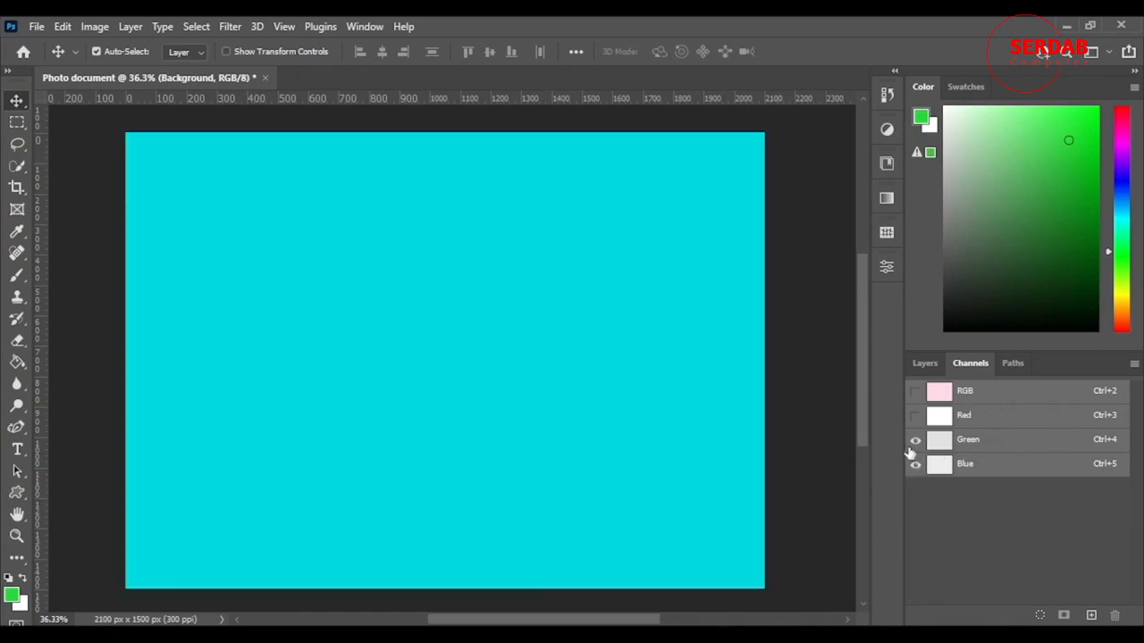
pyautogui.click(915, 415)
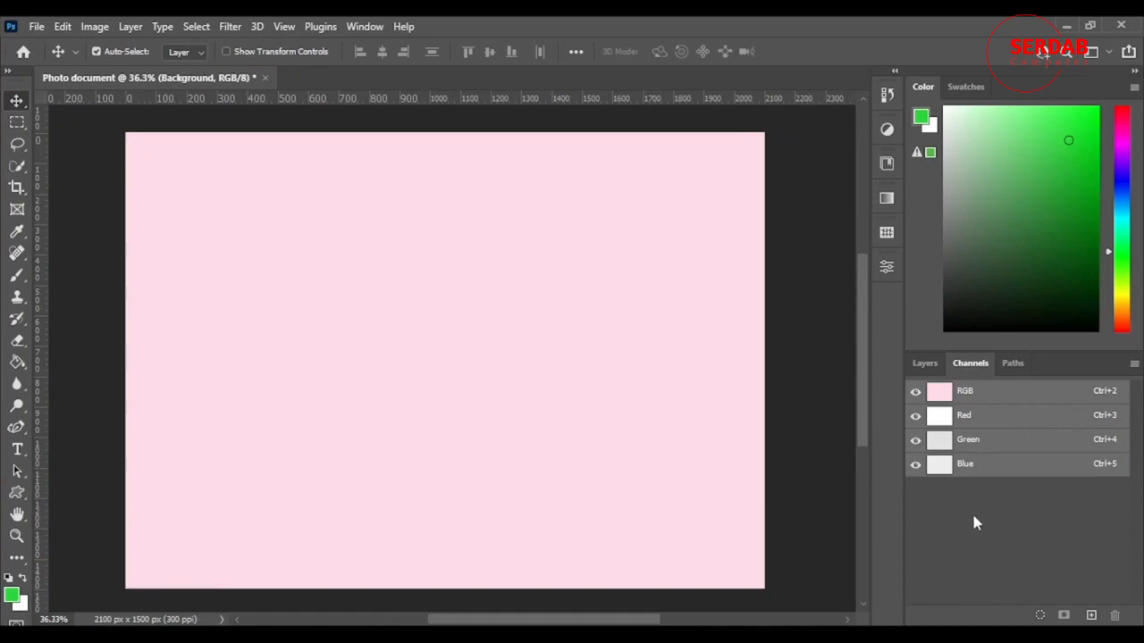
pyautogui.scroll(-2, 650, 280)
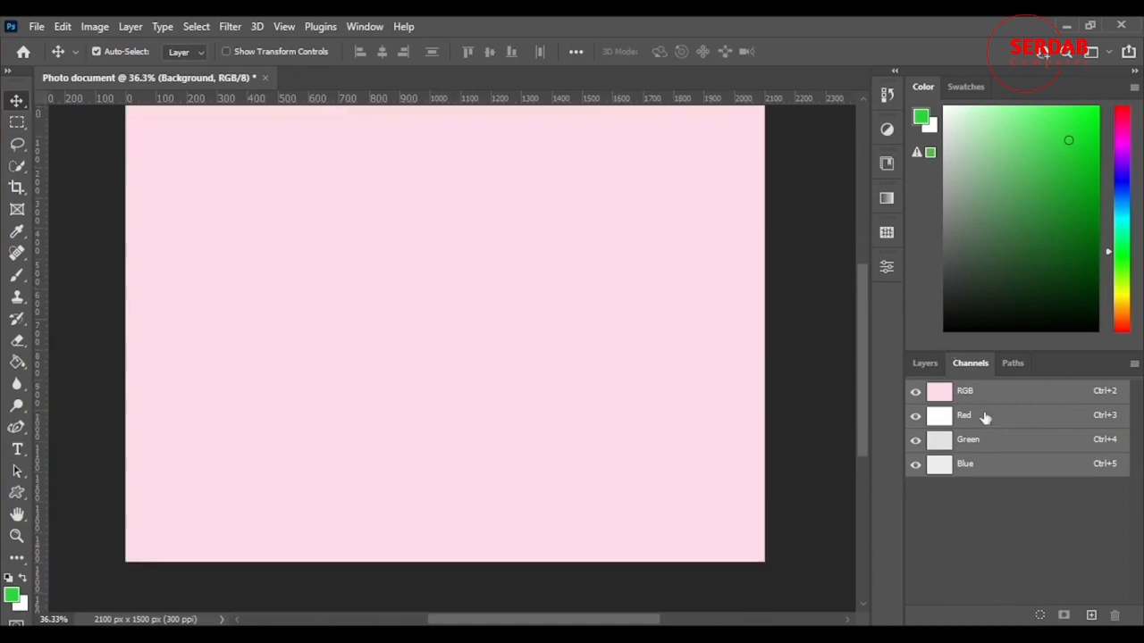
# Draw a closed oval shape of about 979 × 734 px on the canvas with the Curvature Pen tool
pyautogui.click(1013, 364)
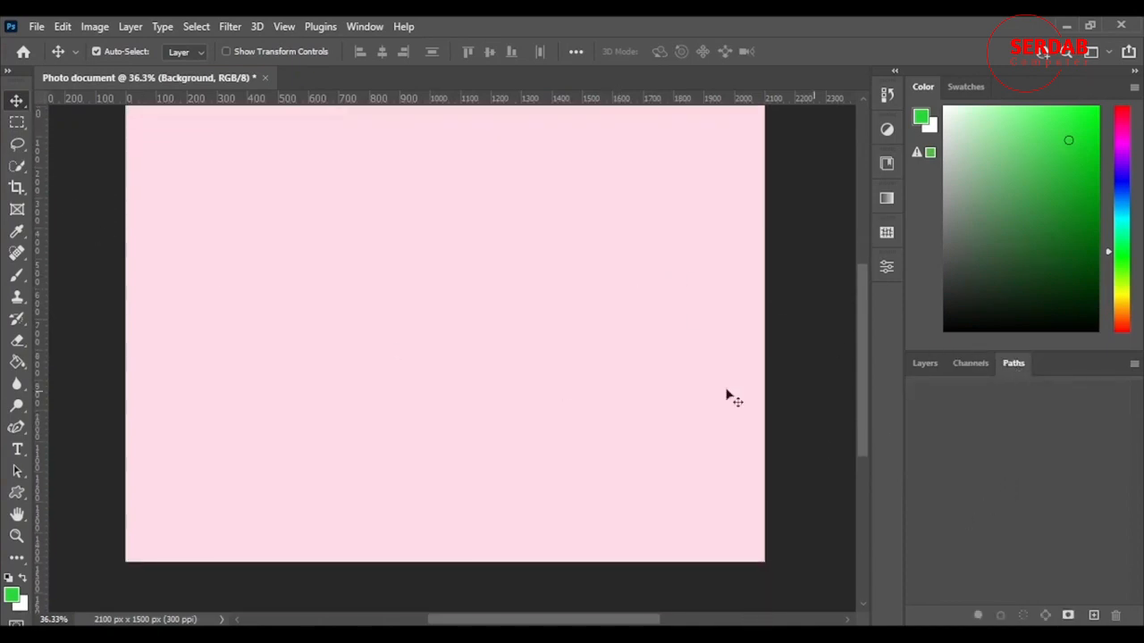
pyautogui.scroll(3, 515, 371)
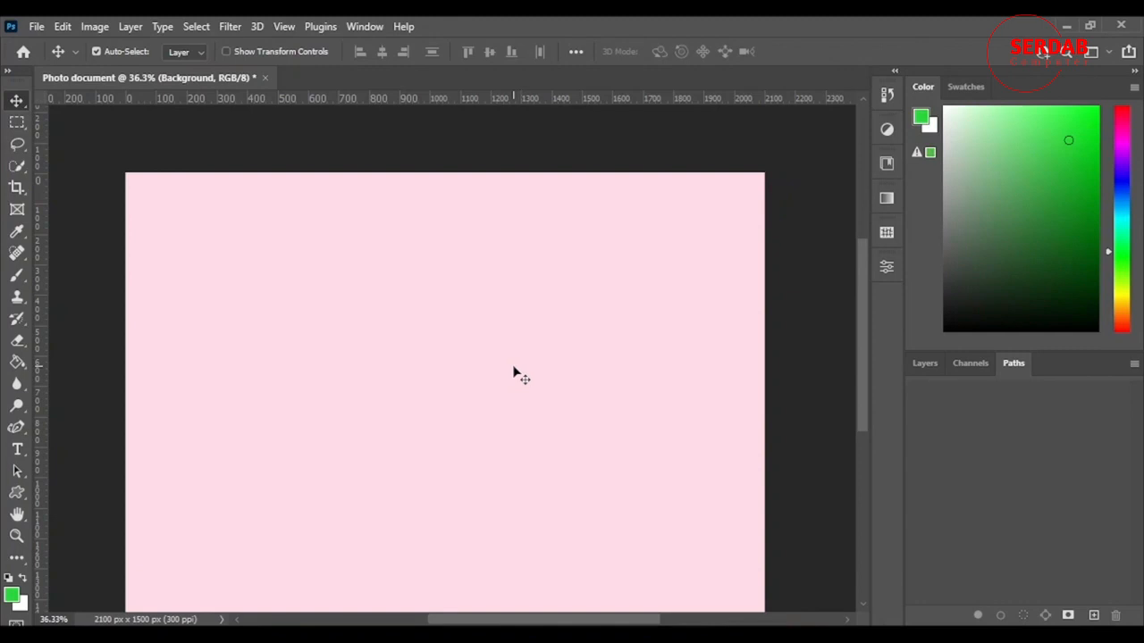
pyautogui.click(11, 431)
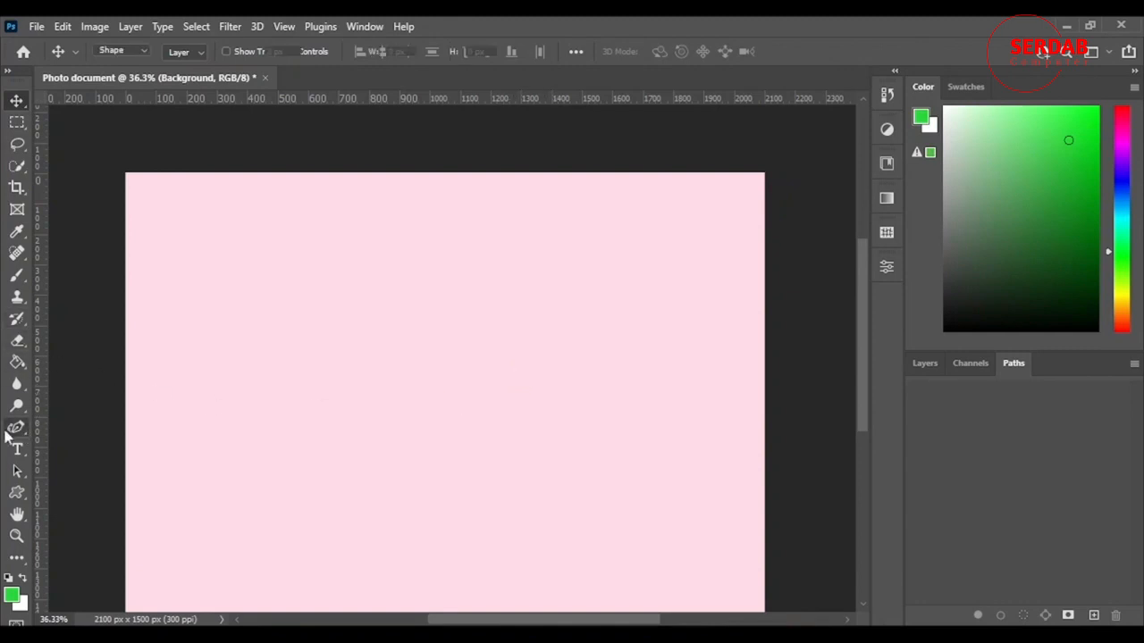
pyautogui.click(912, 363)
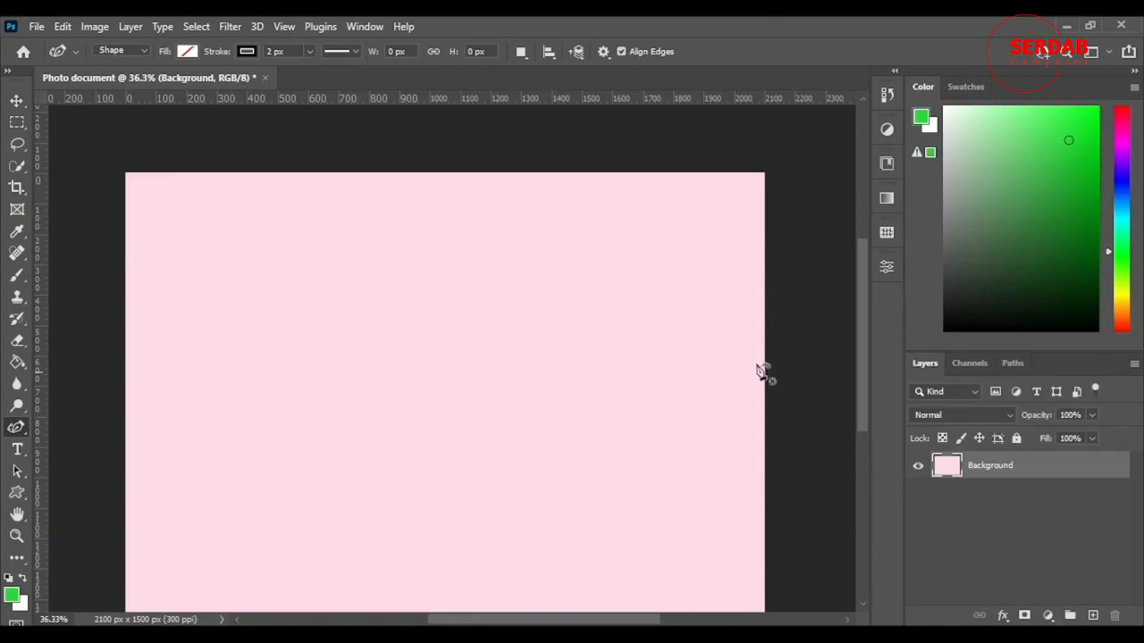
pyautogui.click(275, 401)
pyautogui.click(377, 256)
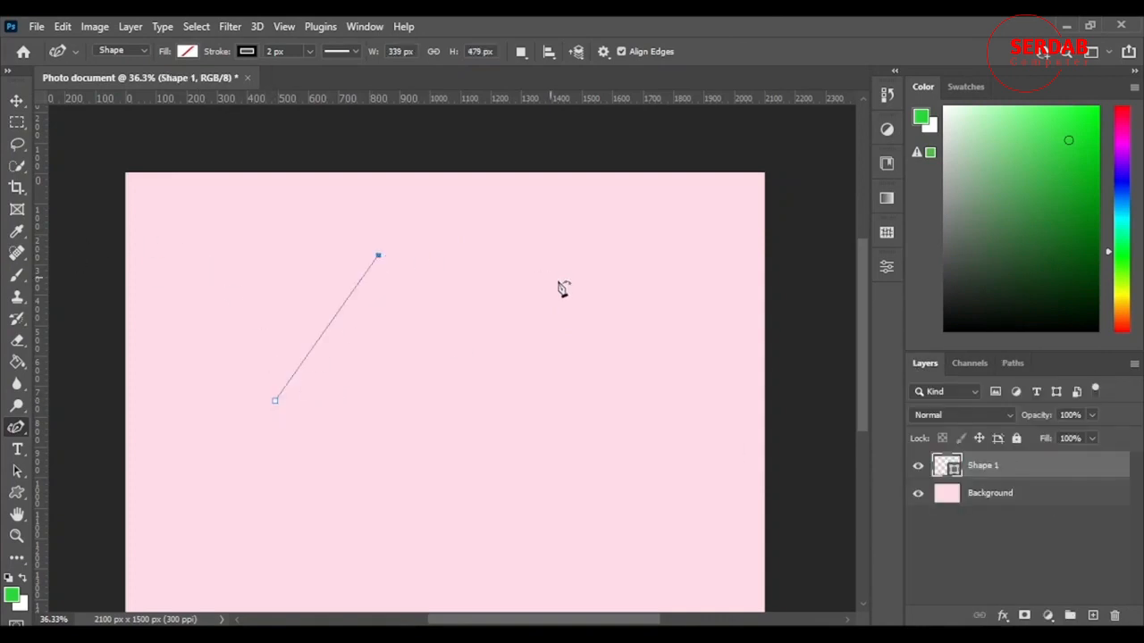
pyautogui.moveTo(562, 289); pyautogui.dragTo(544, 373)
pyautogui.moveTo(483, 441); pyautogui.dragTo(357, 434)
pyautogui.click(275, 401)
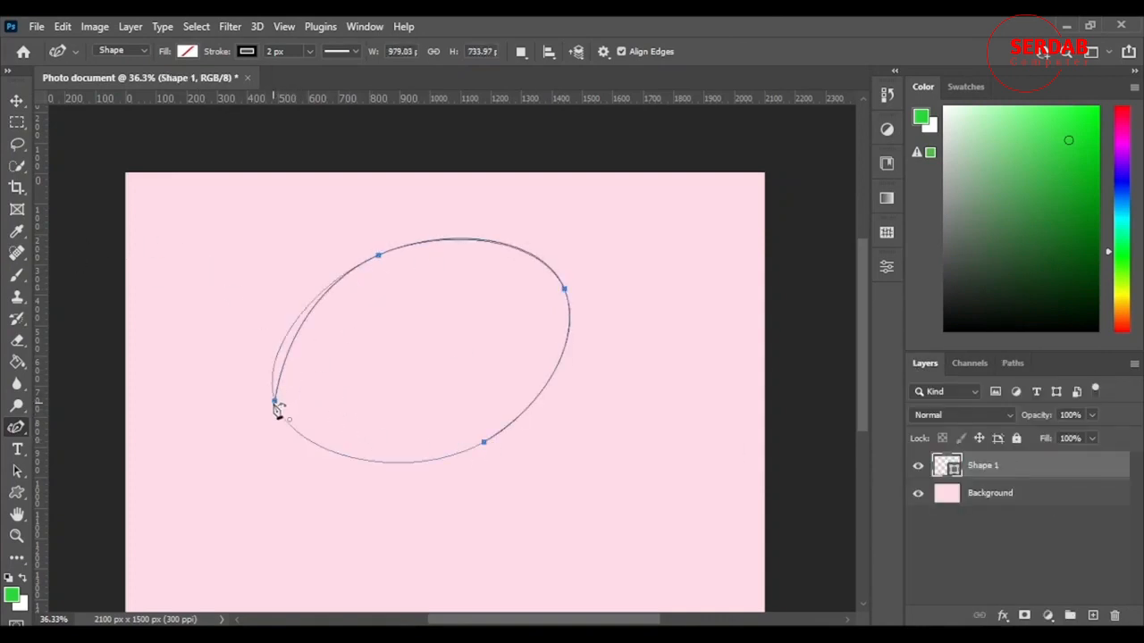
pyautogui.click(274, 402)
pyautogui.scroll(-1, 457, 364)
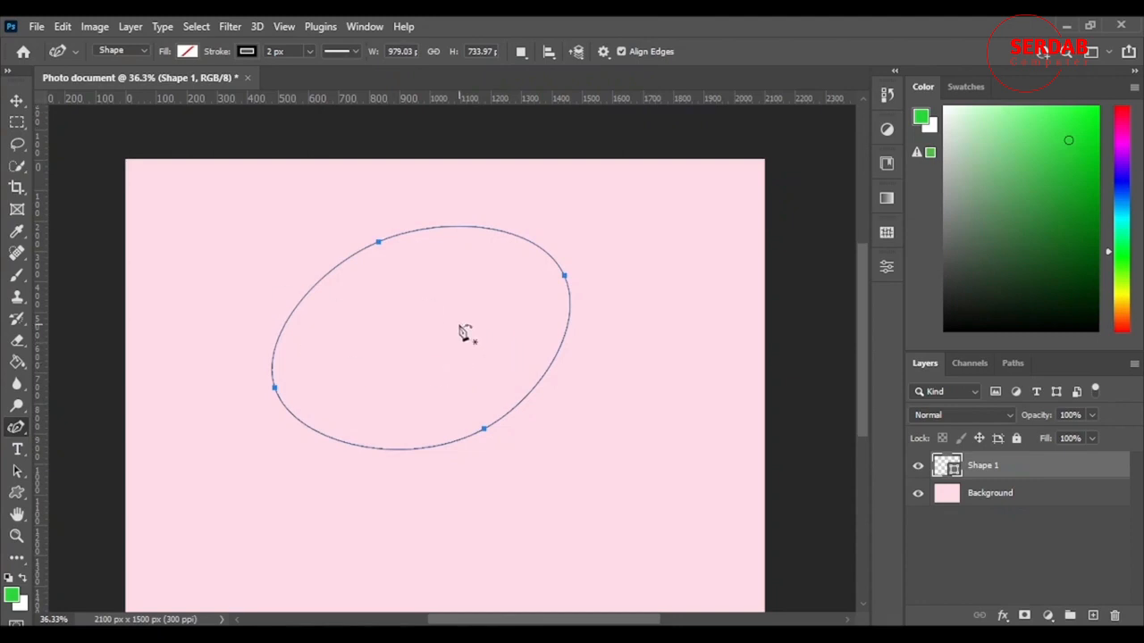
# Make a new anti-aliased selection from the oval path with a feather radius of 0 pixels
pyautogui.rightClick(458, 335)
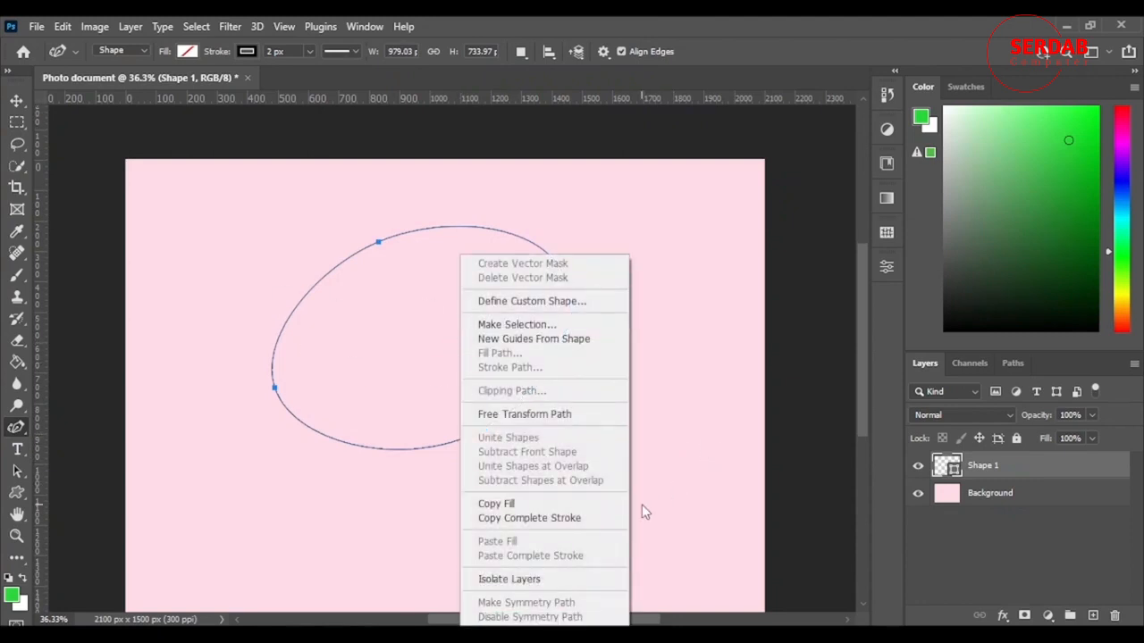
pyautogui.click(518, 325)
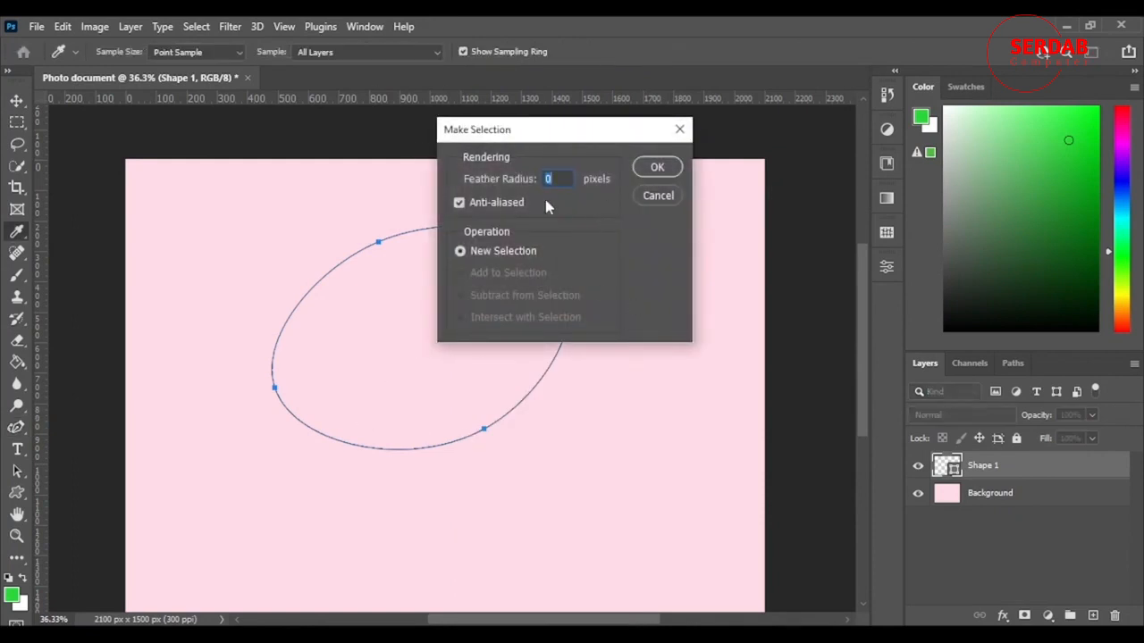
pyautogui.click(658, 170)
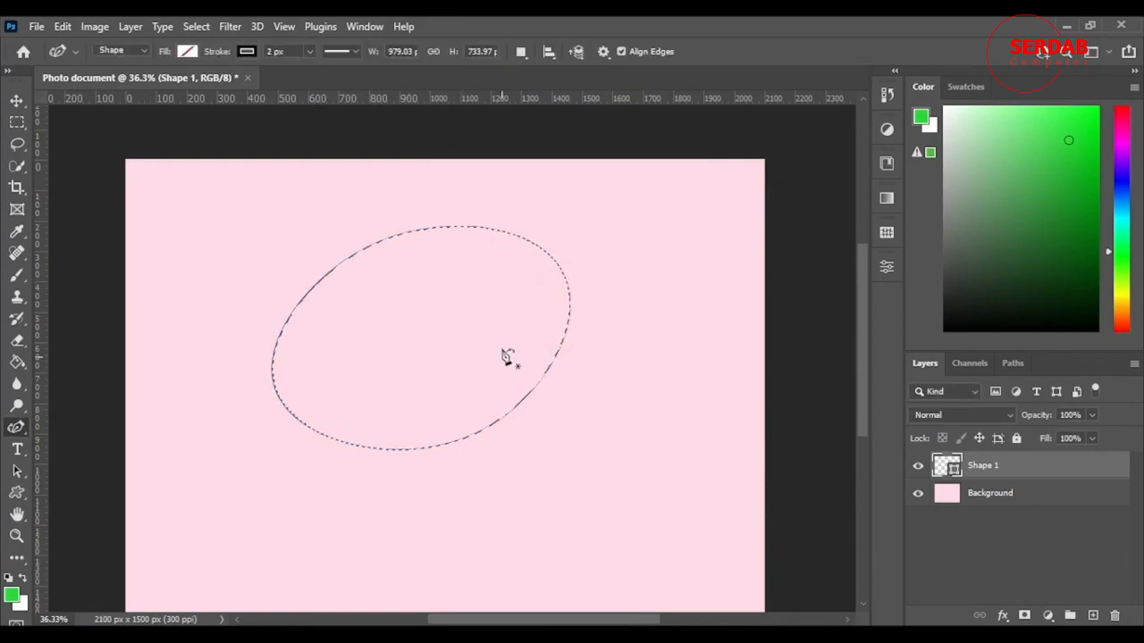
# Try to create new guides from the oval shape, and clear the oval selection
pyautogui.rightClick(480, 323)
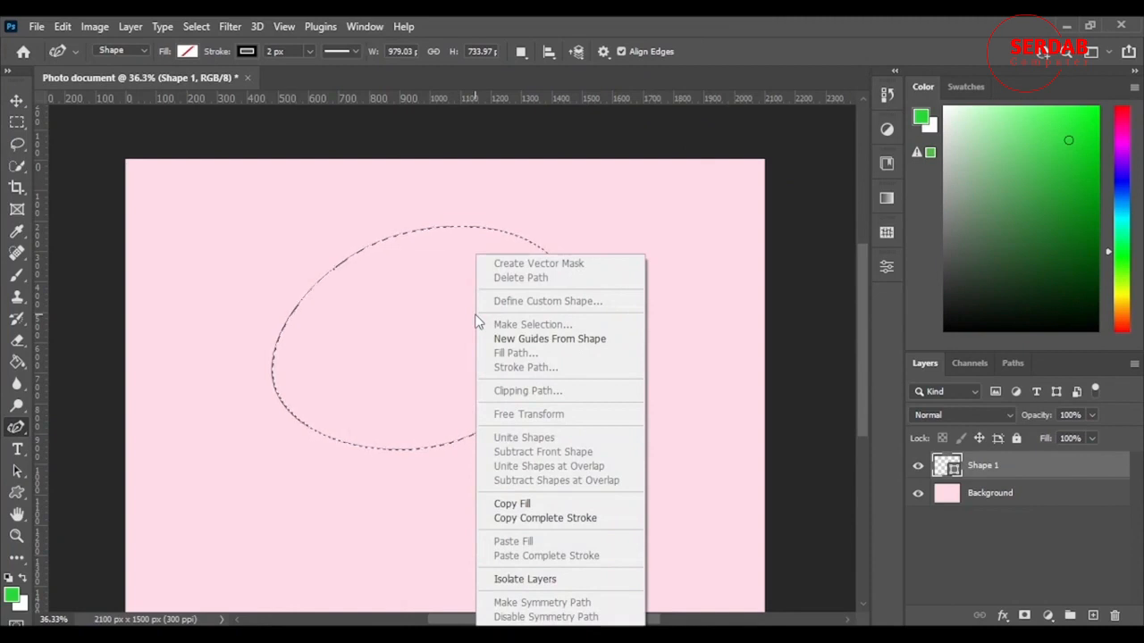
pyautogui.click(536, 338)
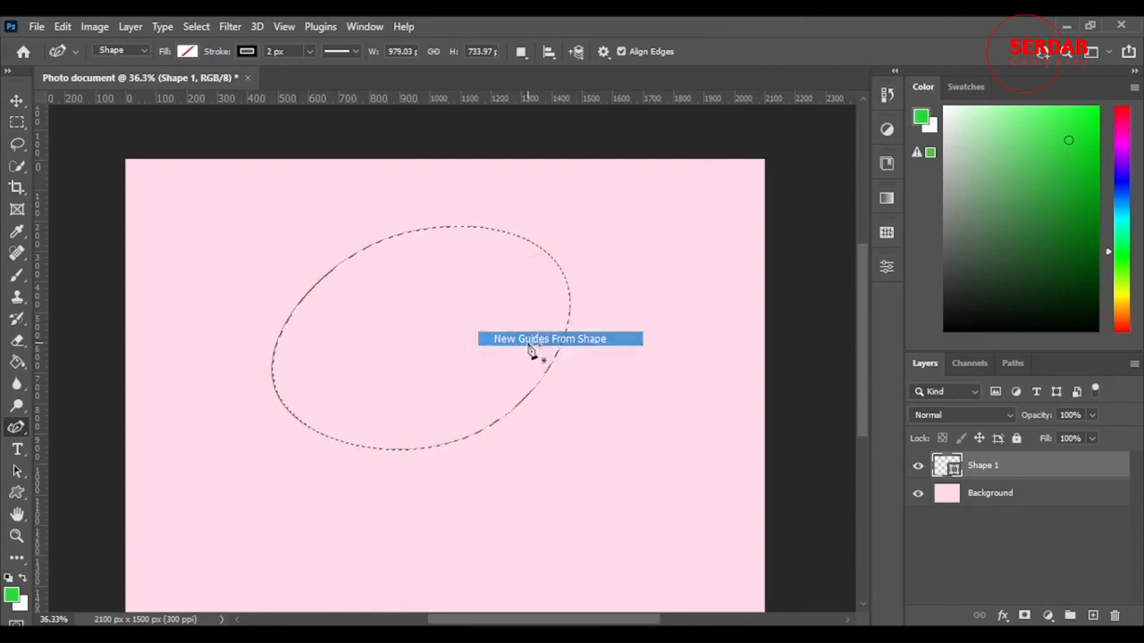
pyautogui.click(1013, 365)
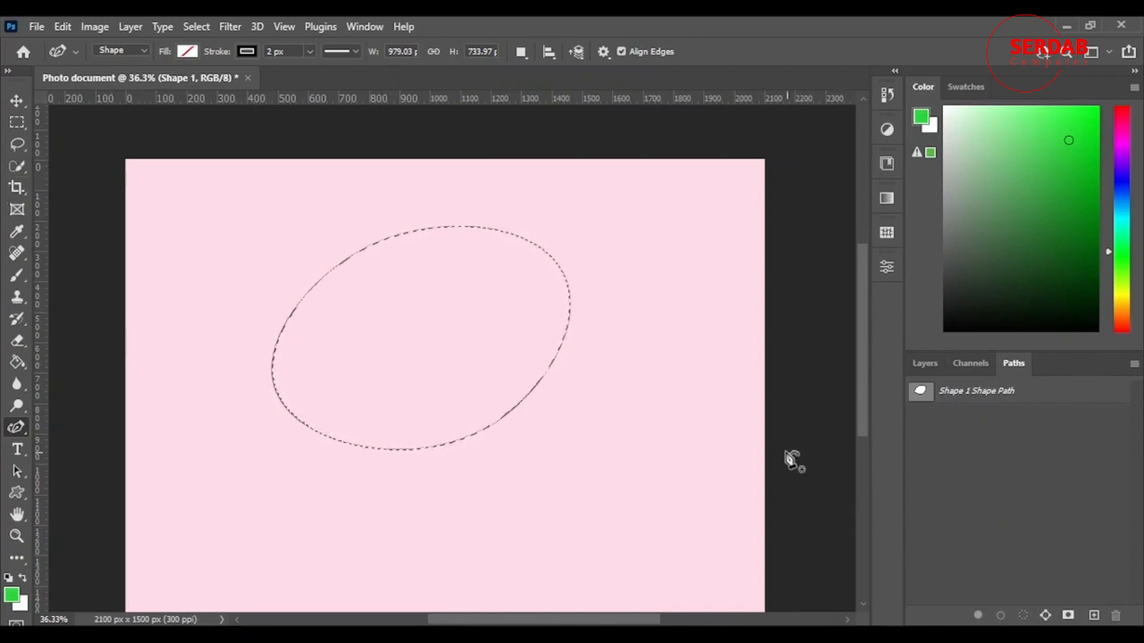
pyautogui.hotkey('ctrl', 'd')
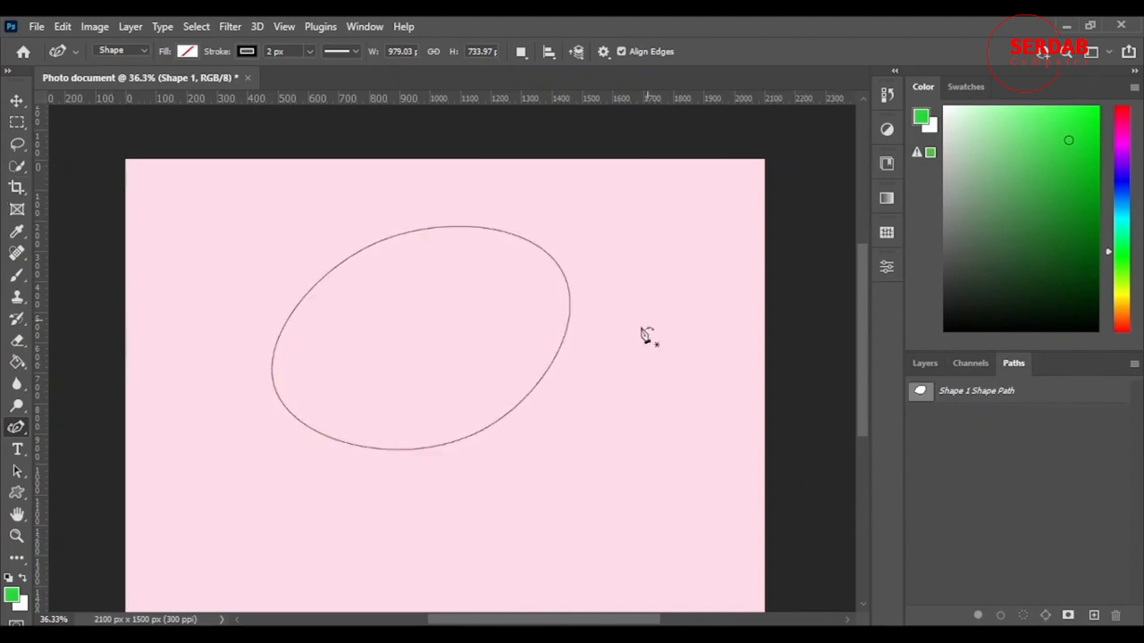
# Save the oval's shape path as a new path named circle
pyautogui.click(926, 363)
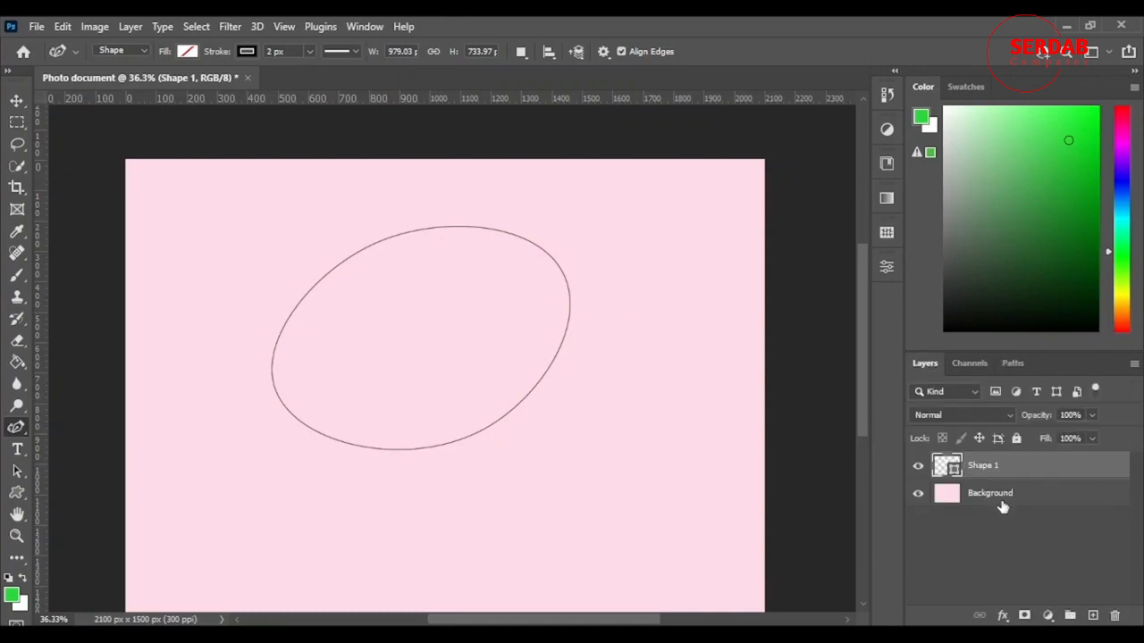
pyautogui.click(1012, 365)
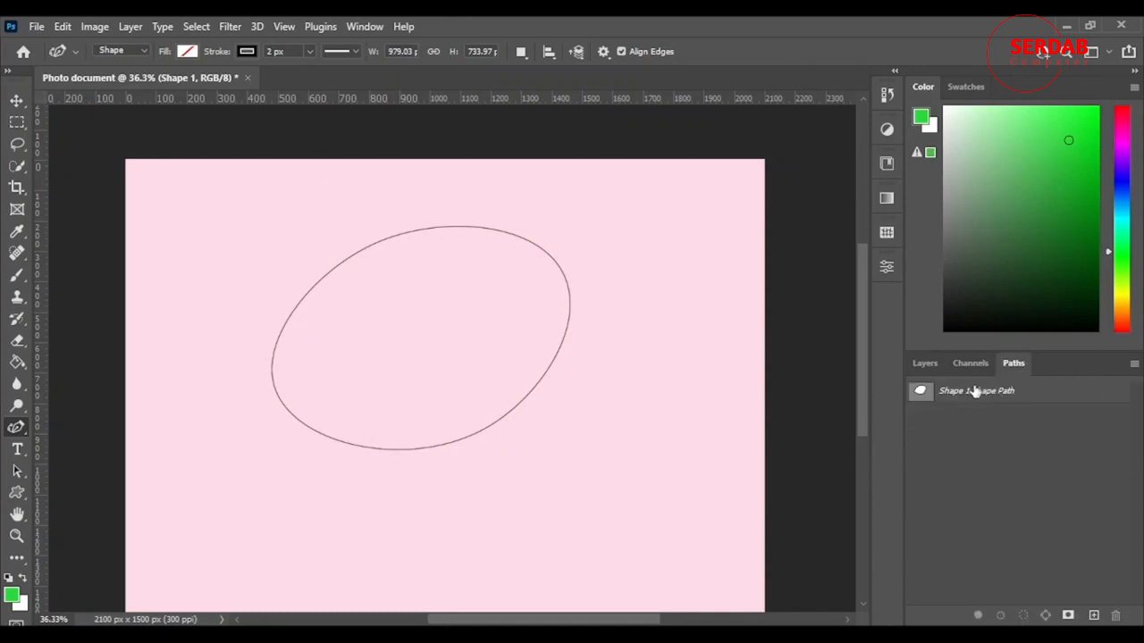
pyautogui.doubleClick(976, 398)
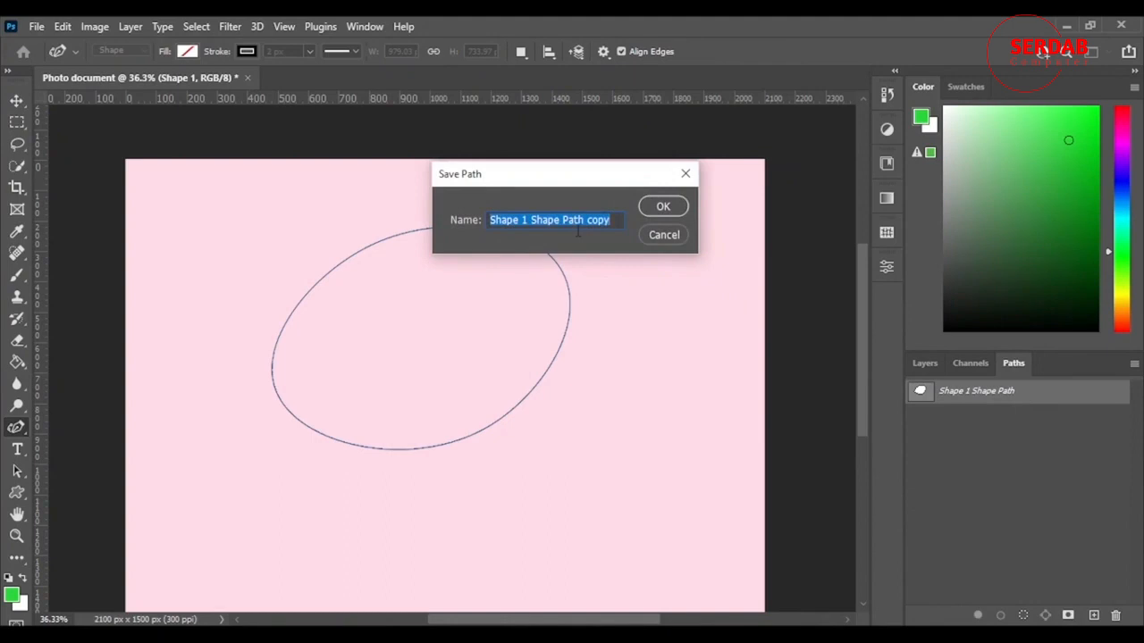
pyautogui.press('BackSpace')
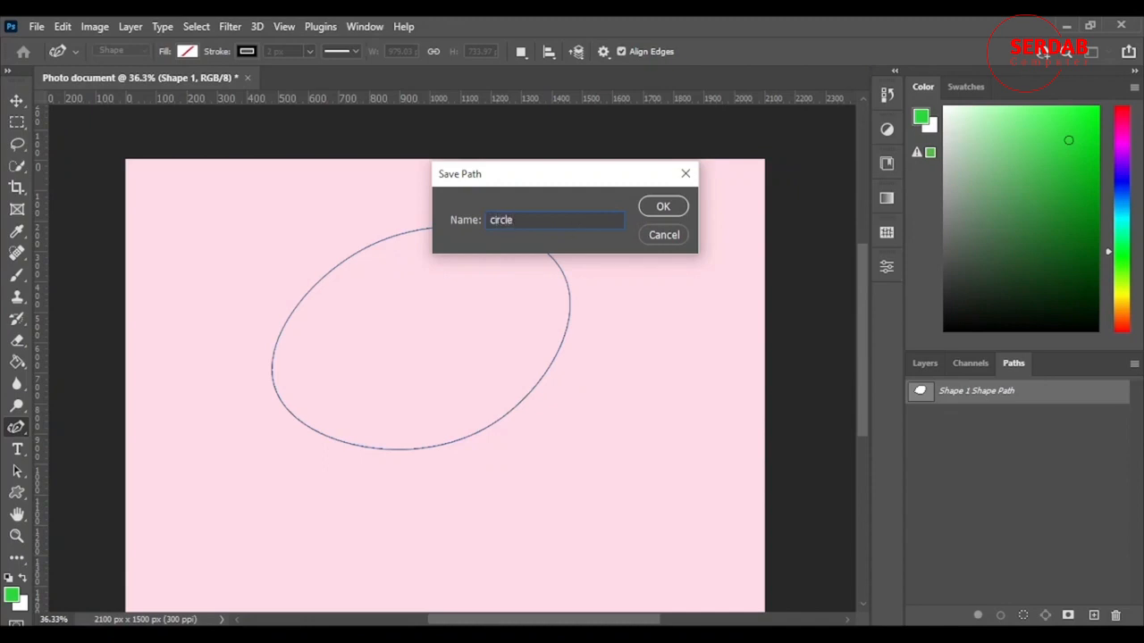
pyautogui.click(678, 206)
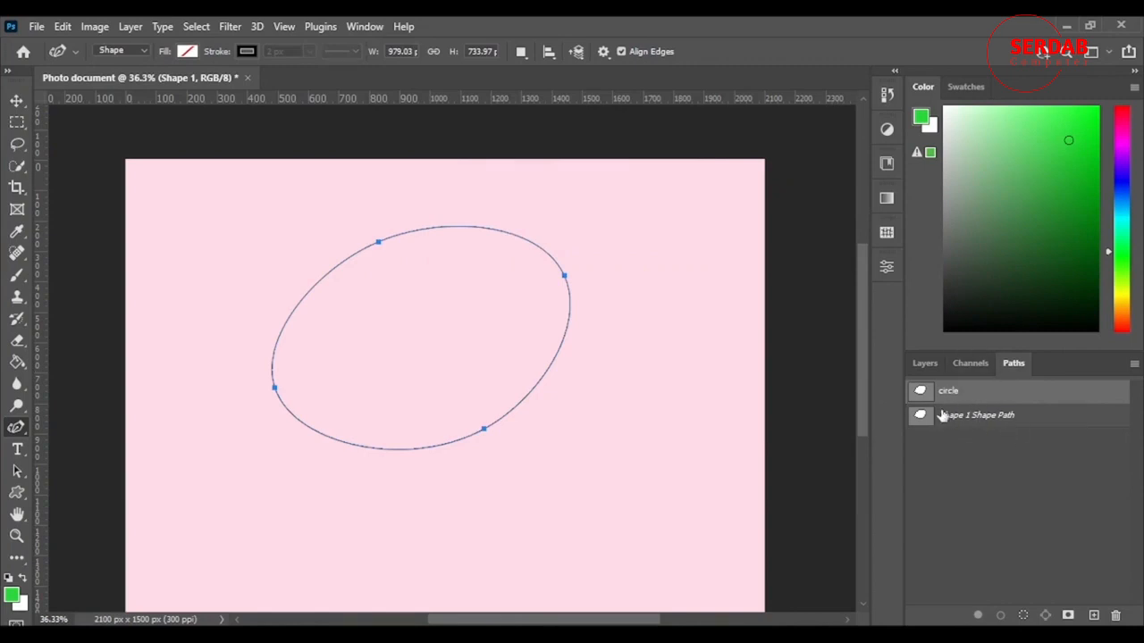
# Lock the Background layer and move the oval shape to the upper-left corner of the canvas
pyautogui.click(925, 366)
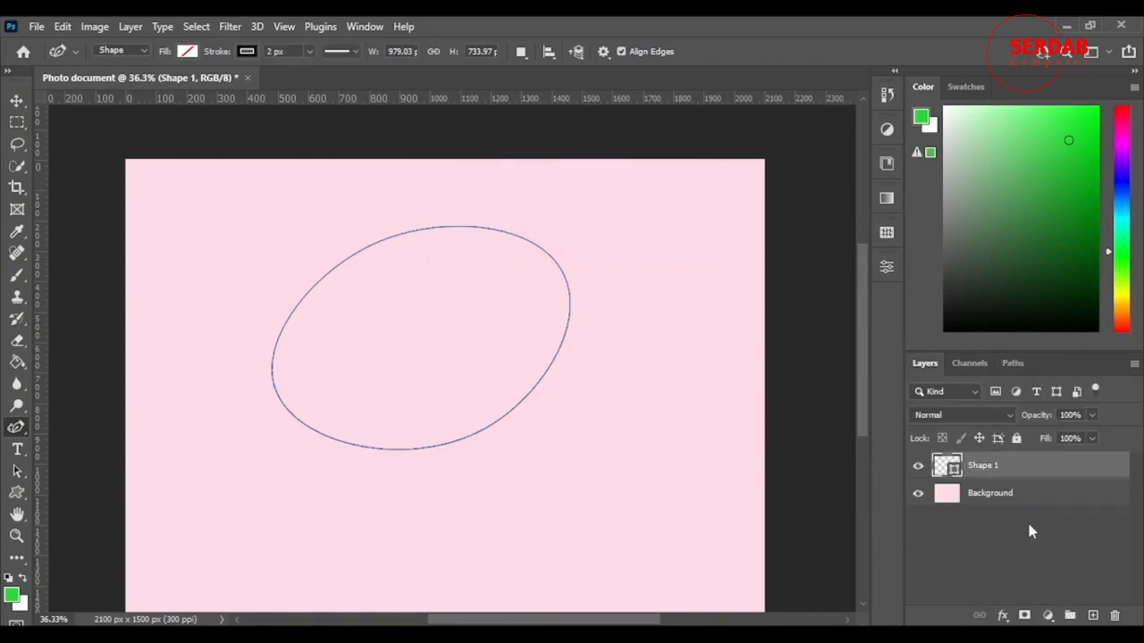
pyautogui.click(19, 103)
pyautogui.moveTo(549, 286)
pyautogui.mouseDown()
pyautogui.moveTo(522, 264)
pyautogui.moveTo(538, 270)
pyautogui.mouseUp()
pyautogui.hotkey('ctrl', 'z')
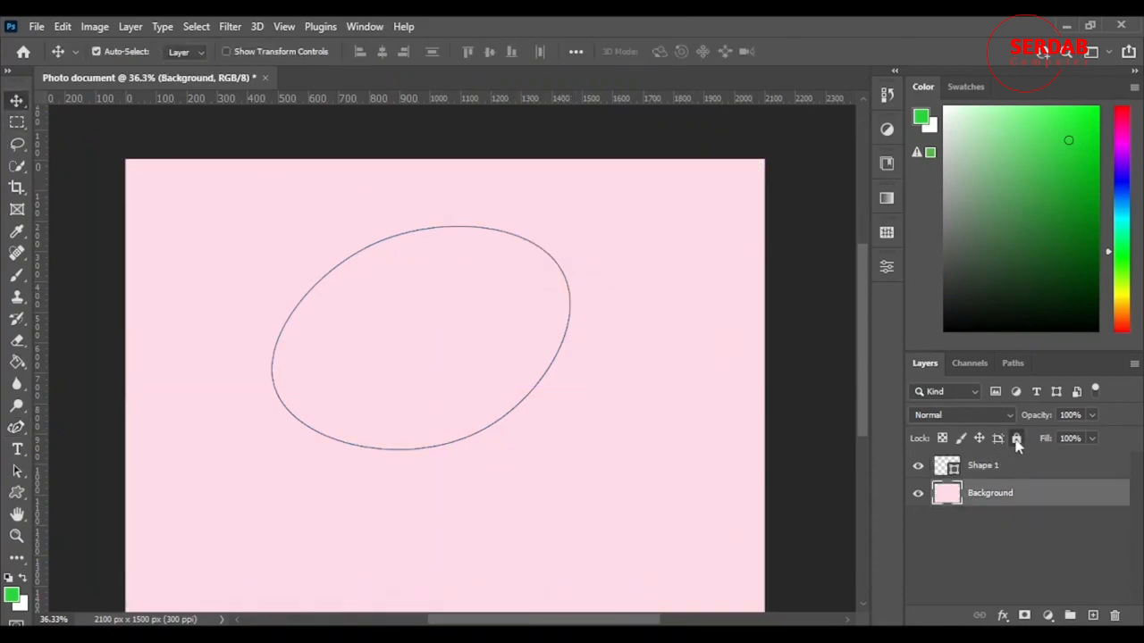
pyautogui.click(1016, 439)
pyautogui.moveTo(530, 398); pyautogui.dragTo(409, 340)
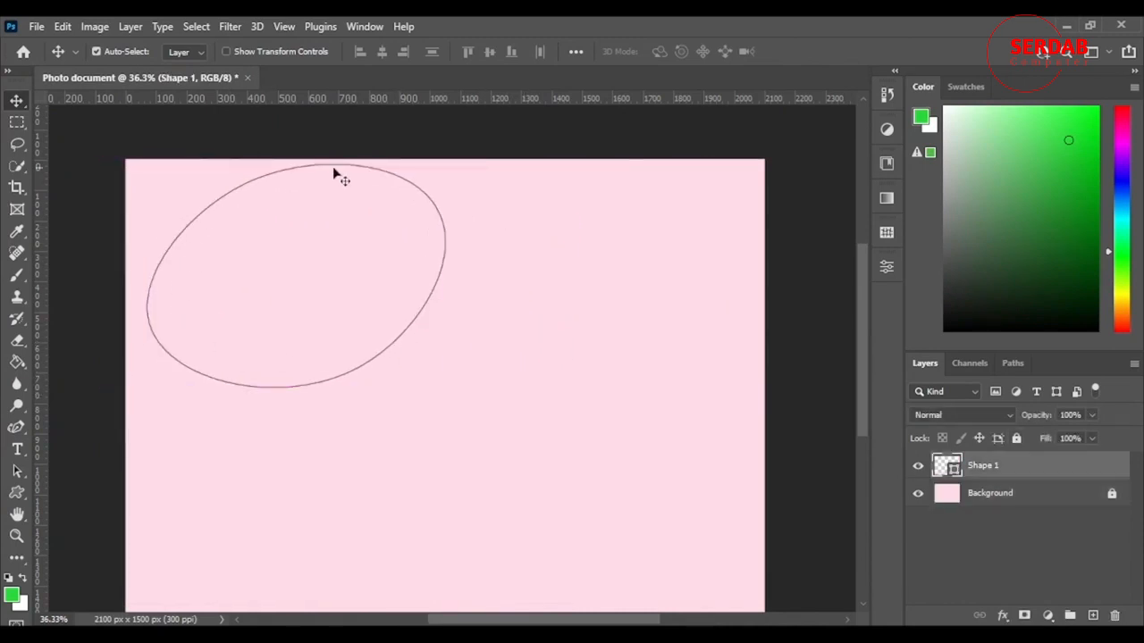
# Load Shape 1 Shape Path as a selection and move the selected oval to the middle of the canvas
pyautogui.click(1015, 365)
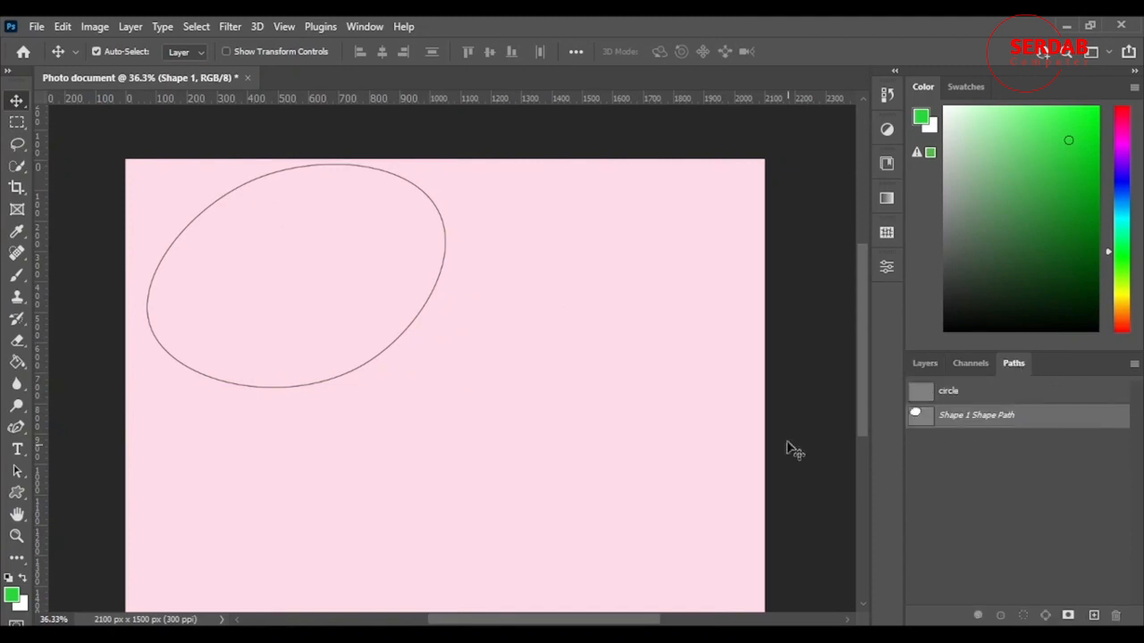
pyautogui.keyDown('ctrl'); pyautogui.click(920, 419); pyautogui.keyUp('ctrl')
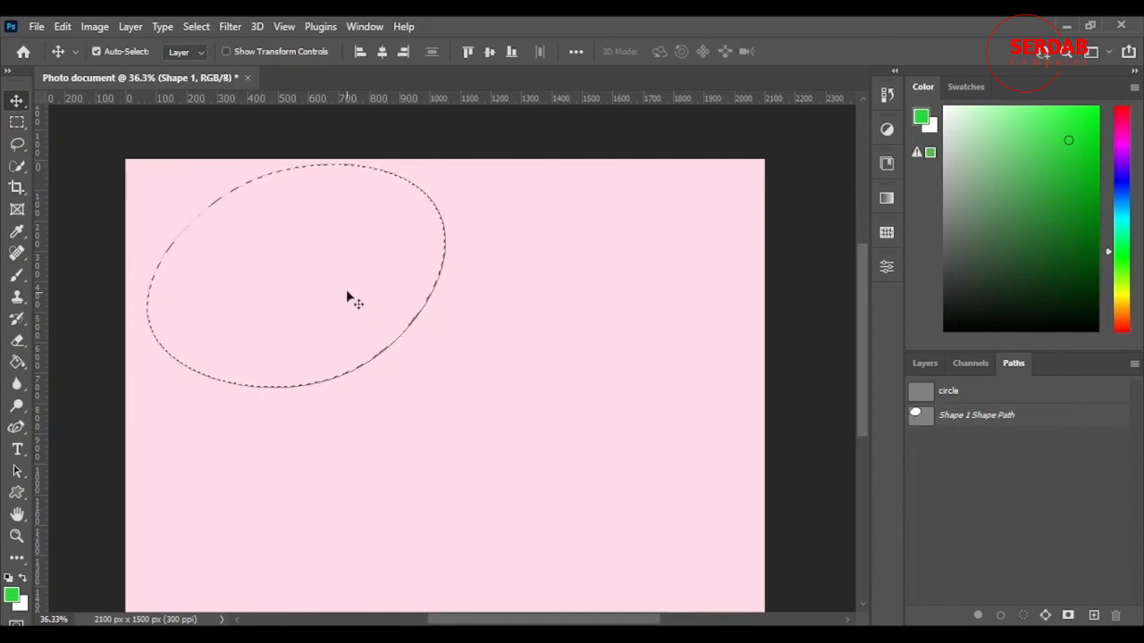
pyautogui.moveTo(352, 273); pyautogui.dragTo(488, 362)
# Paint the inside of the oval selection green with the Brush tool on a new layer, and deselect
pyautogui.click(14, 277)
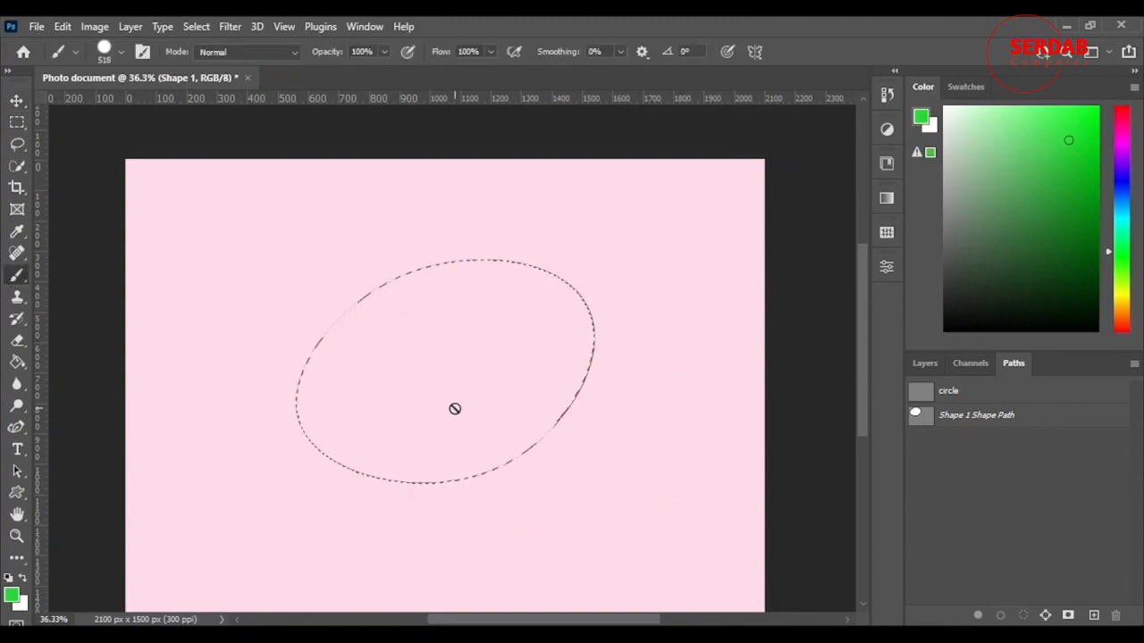
pyautogui.click(929, 364)
pyautogui.click(1093, 615)
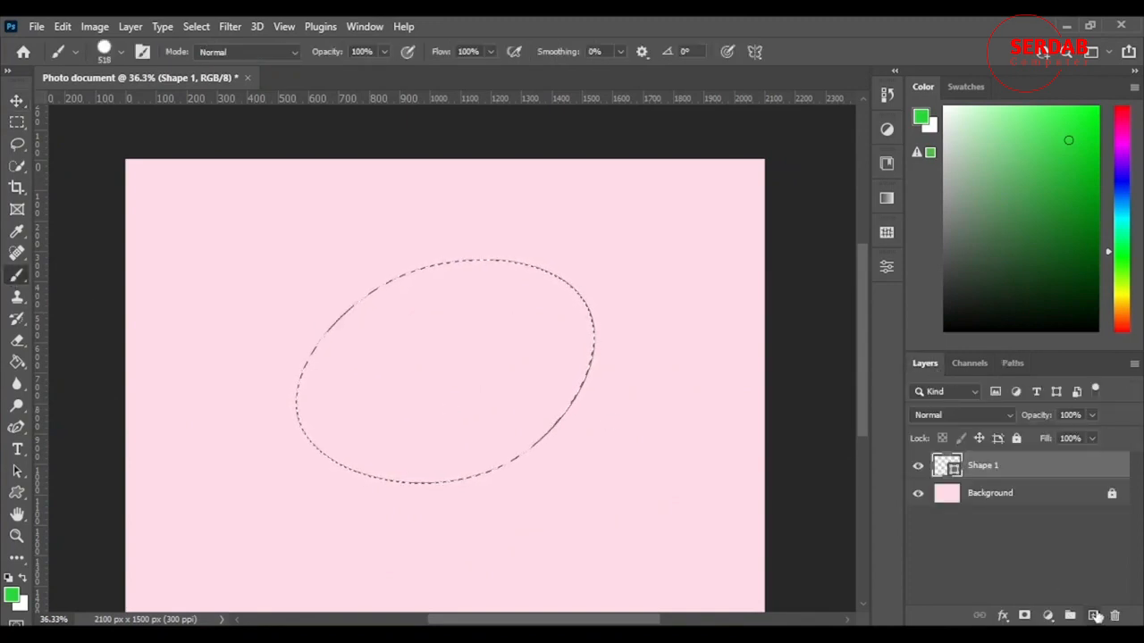
pyautogui.moveTo(465, 344)
pyautogui.mouseDown()
pyautogui.moveTo(352, 373)
pyautogui.moveTo(663, 359)
pyautogui.moveTo(625, 176)
pyautogui.moveTo(447, 272)
pyautogui.moveTo(363, 480)
pyautogui.moveTo(594, 302)
pyautogui.moveTo(684, 288)
pyautogui.mouseUp()
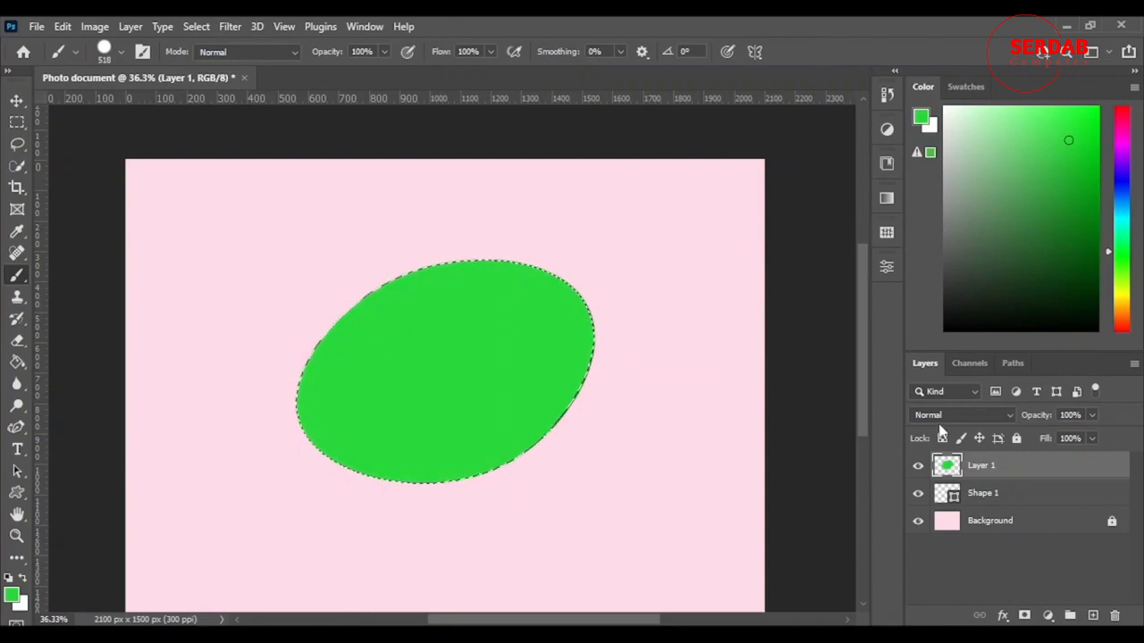
pyautogui.hotkey('ctrl', 'd')
# Separate the green oval from the outline by moving it toward the canvas's upper left and Shape 1 toward the lower right
pyautogui.press('v')
pyautogui.moveTo(429, 450); pyautogui.dragTo(292, 418)
pyautogui.click(542, 460)
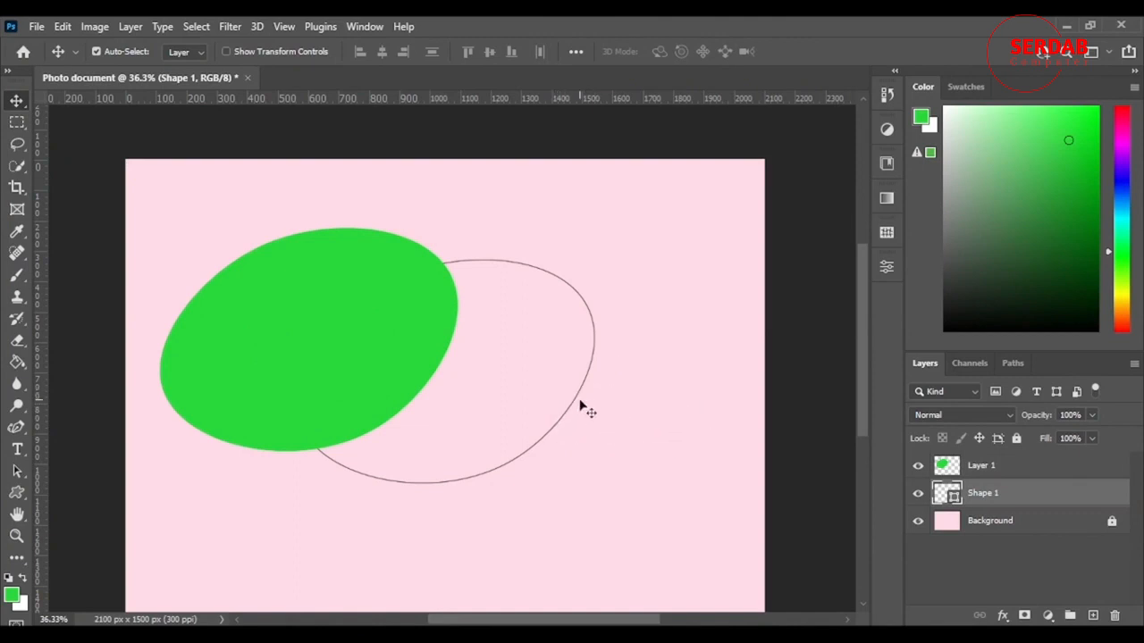
pyautogui.moveTo(582, 403); pyautogui.dragTo(699, 503)
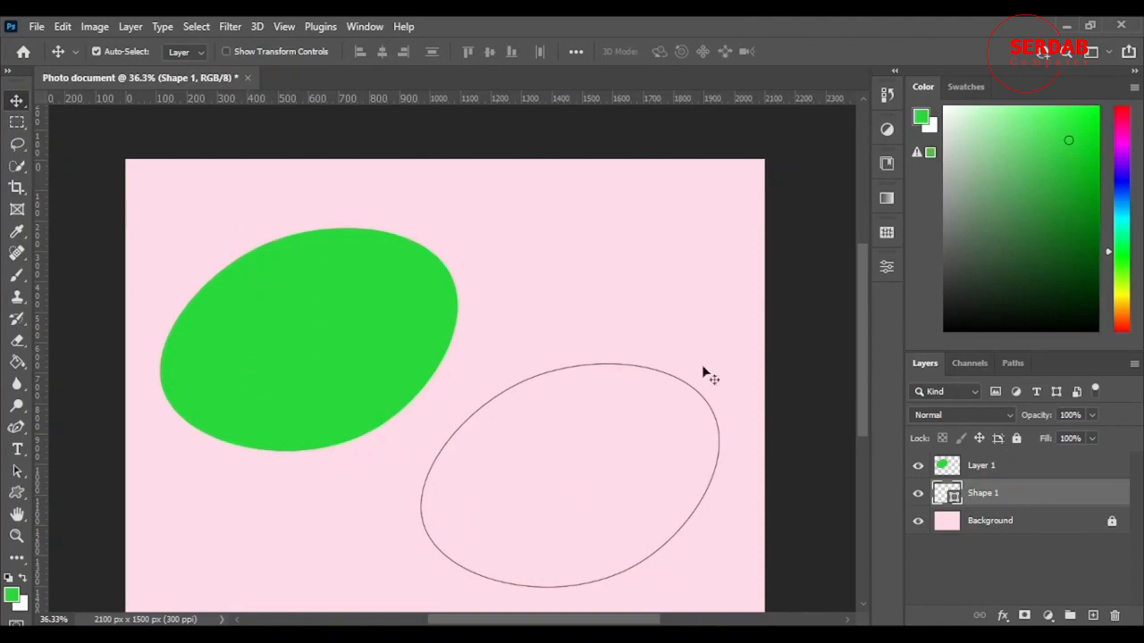
# Check the document's list of paths, return to the layers and leave no layer selected
pyautogui.click(1013, 363)
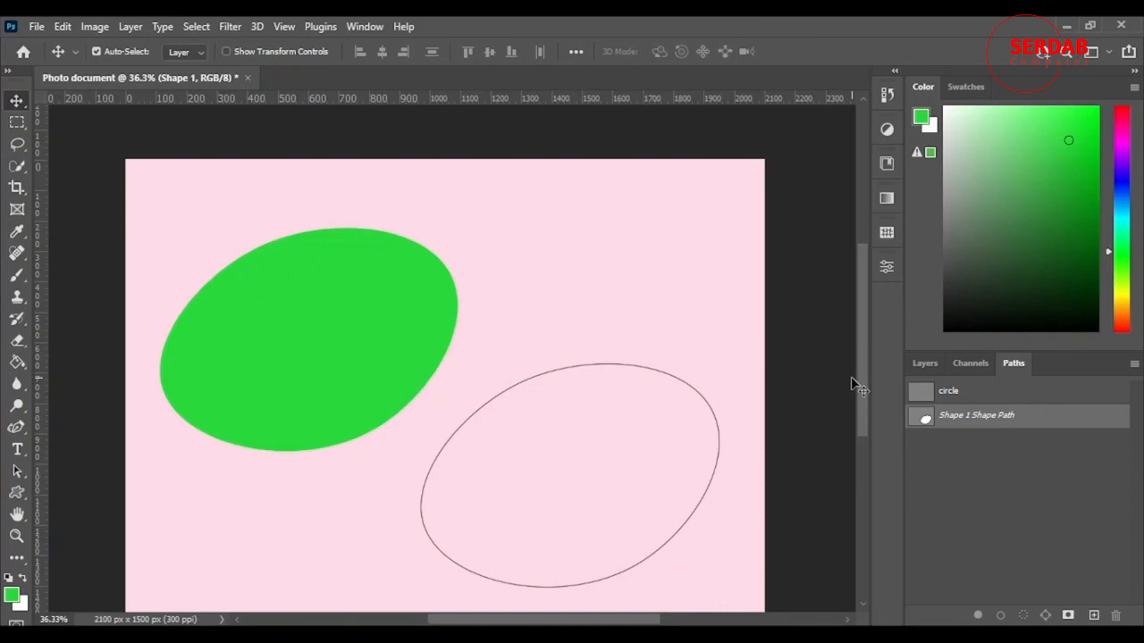
pyautogui.click(925, 362)
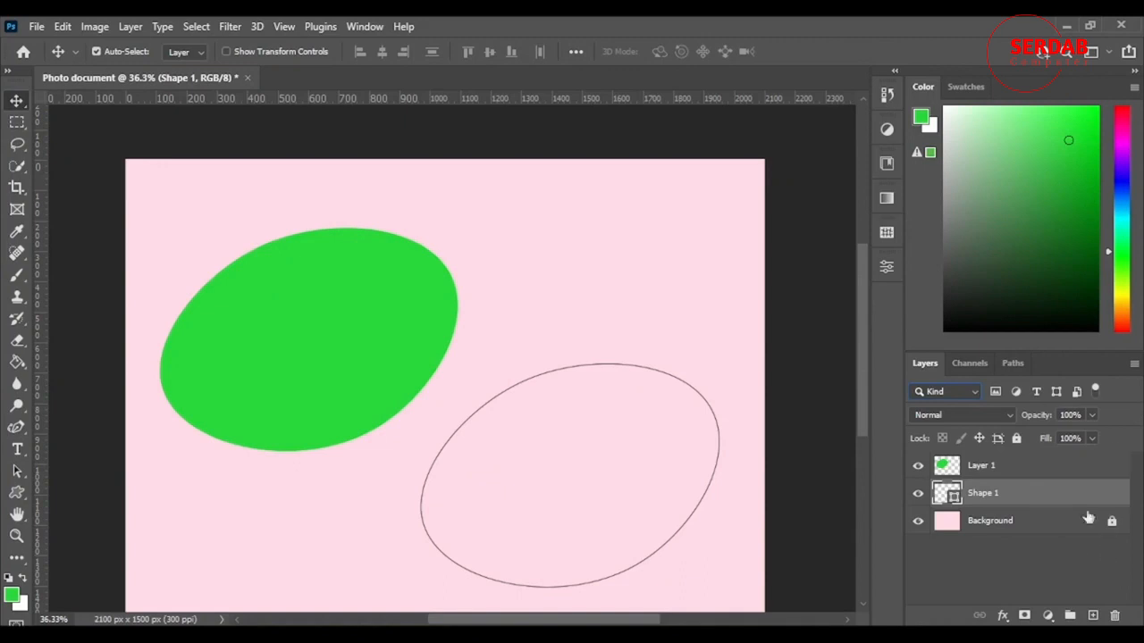
pyautogui.click(987, 562)
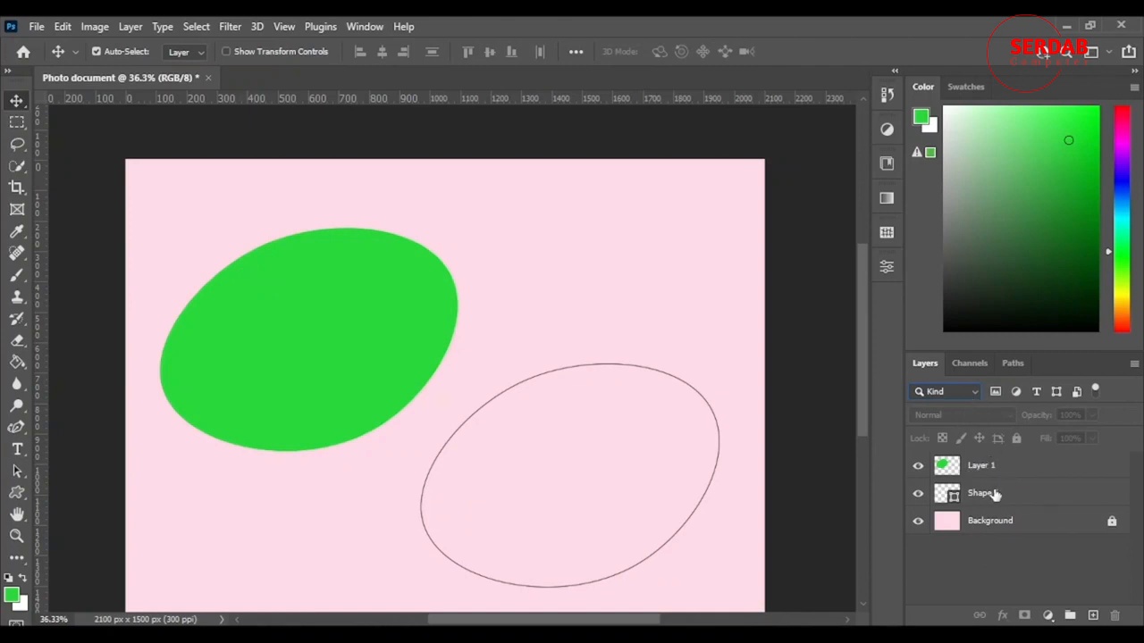
# Filter the layer list by the name "layer"
pyautogui.click(974, 397)
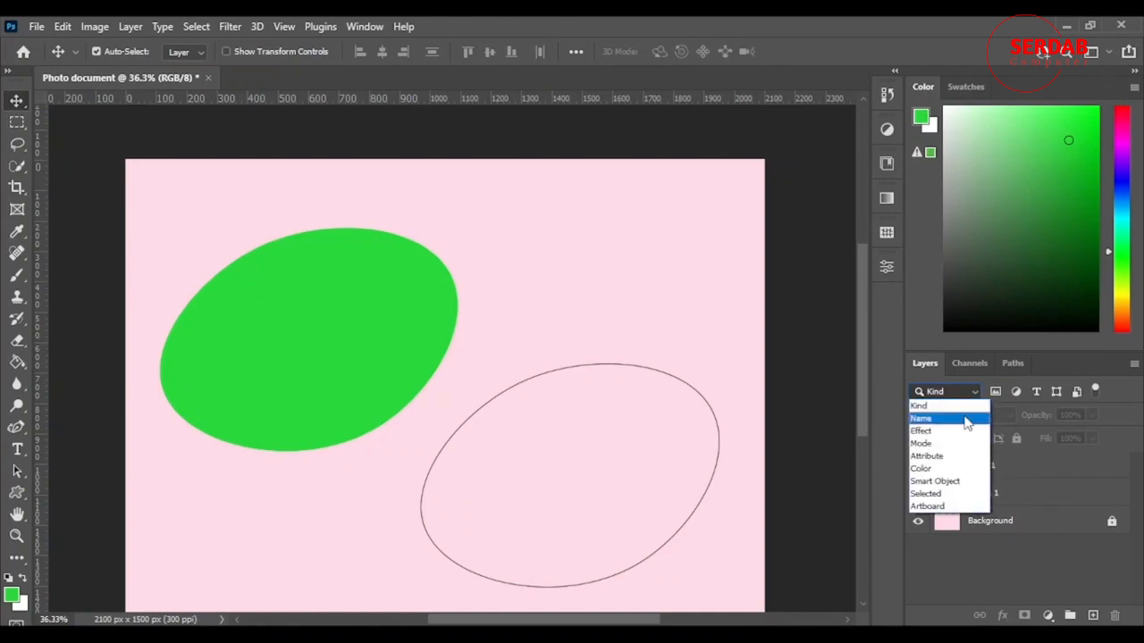
pyautogui.click(964, 417)
pyautogui.click(1048, 391)
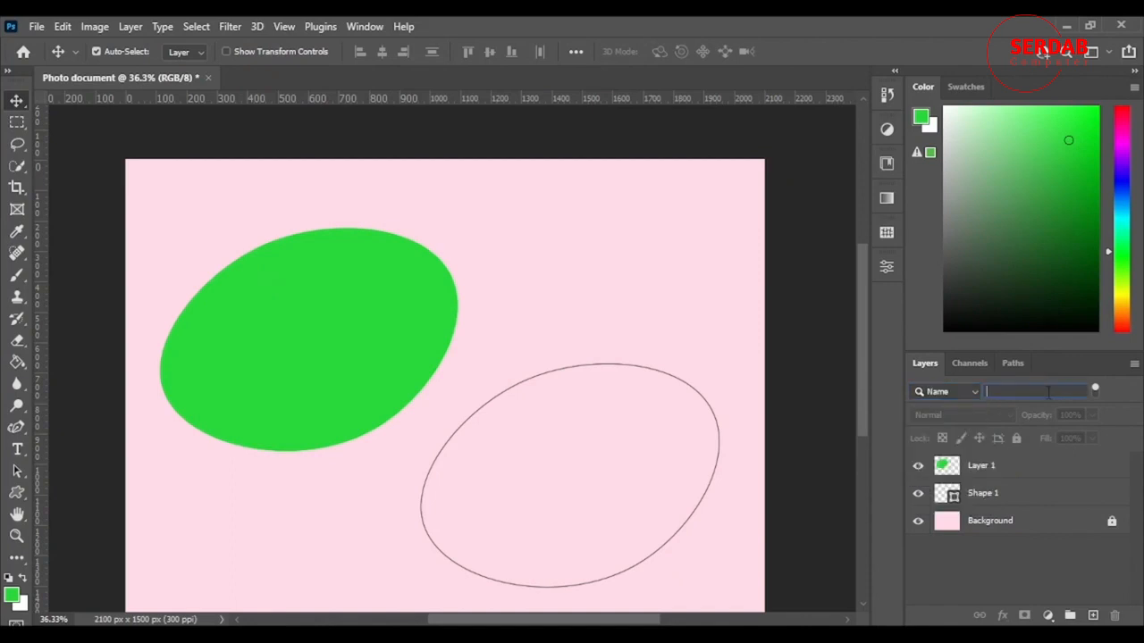
pyautogui.write('layer')
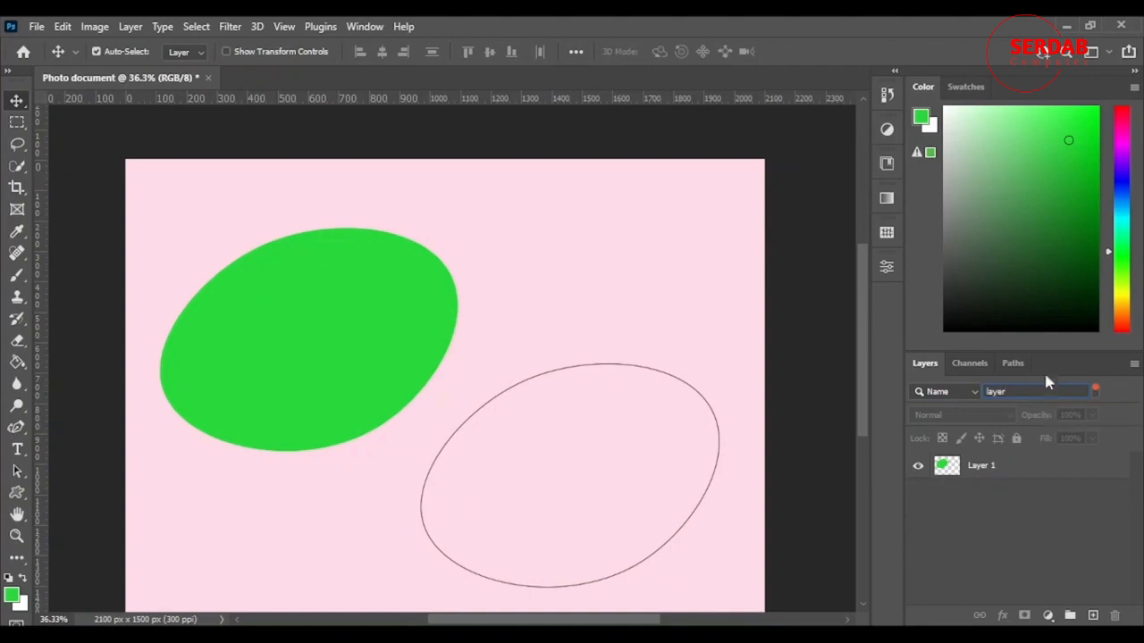
# Filter the layer list by the Overlay effect, and switch the filter to selected layers
pyautogui.click(973, 393)
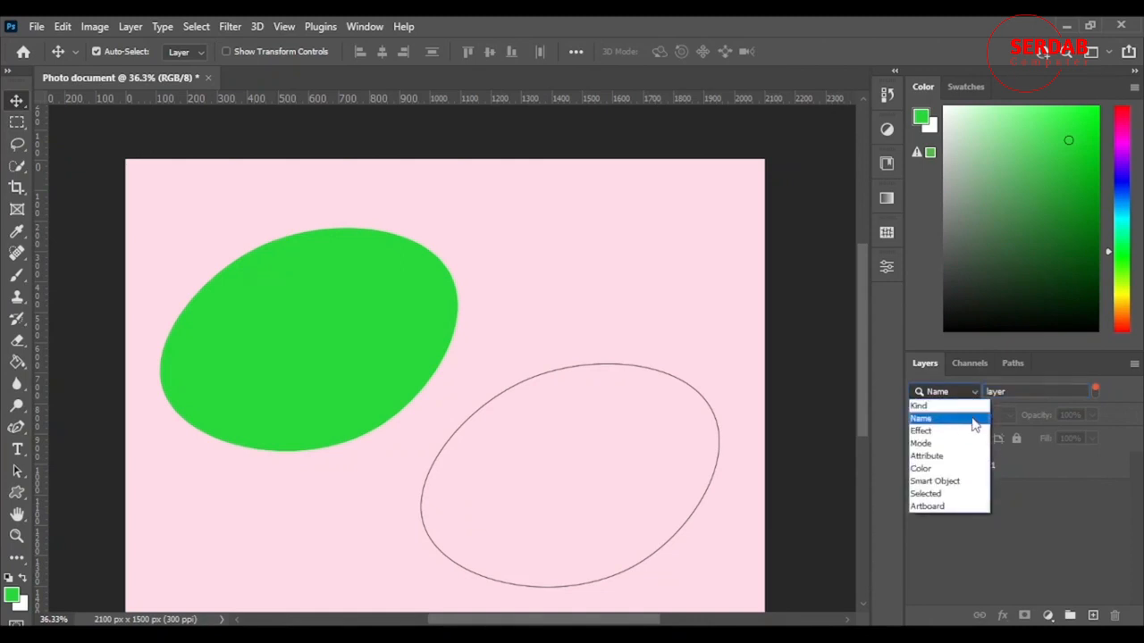
pyautogui.click(974, 432)
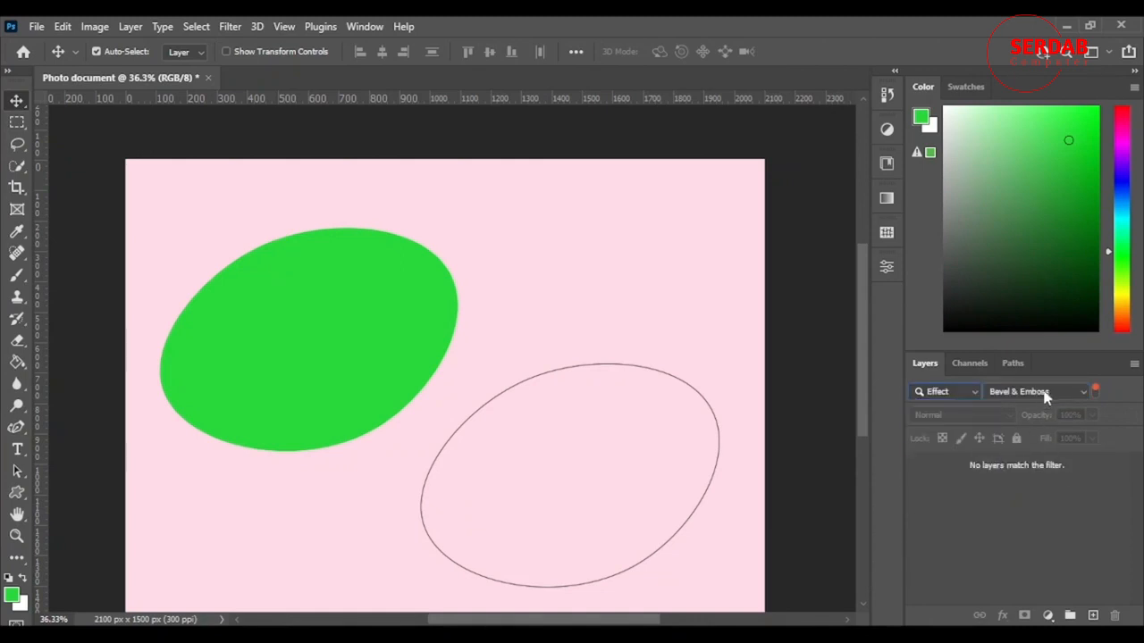
pyautogui.click(1046, 394)
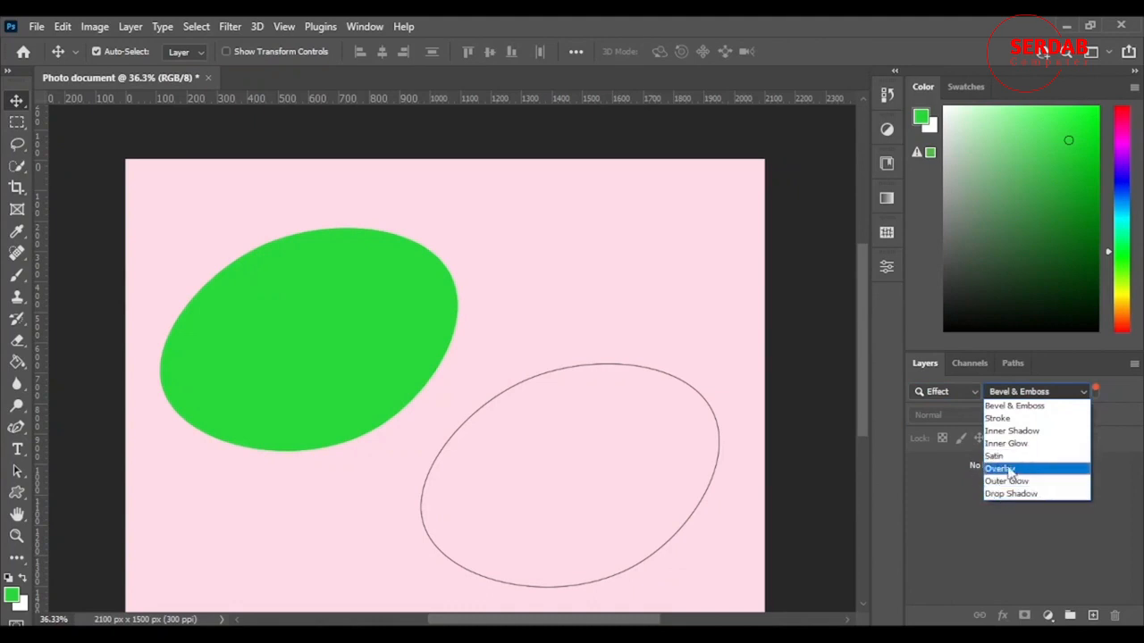
pyautogui.click(1012, 469)
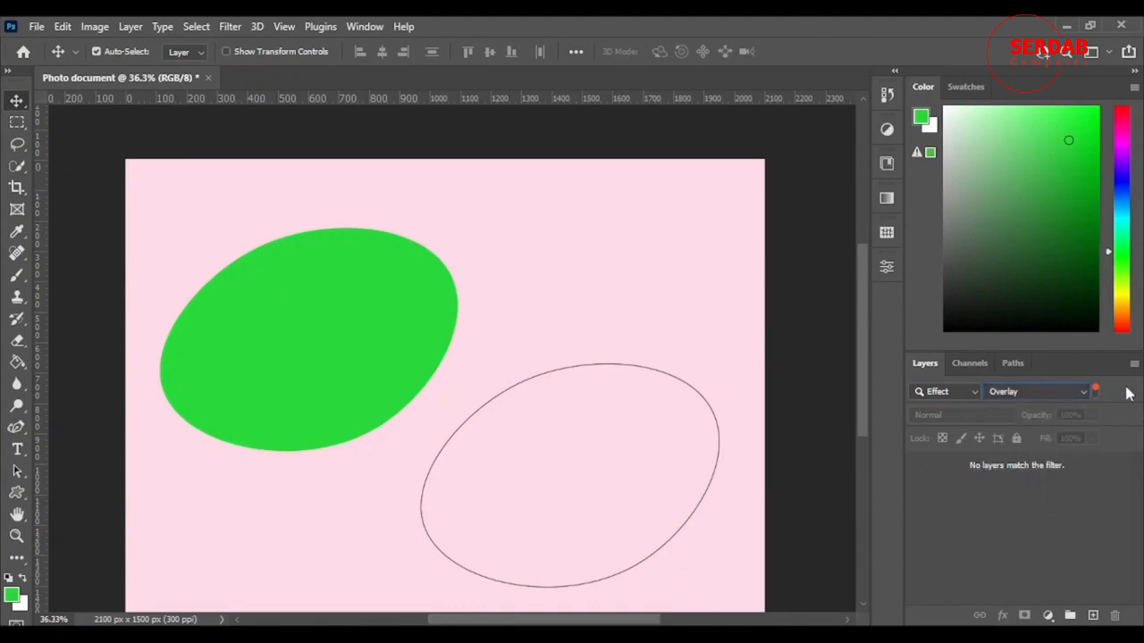
pyautogui.click(971, 391)
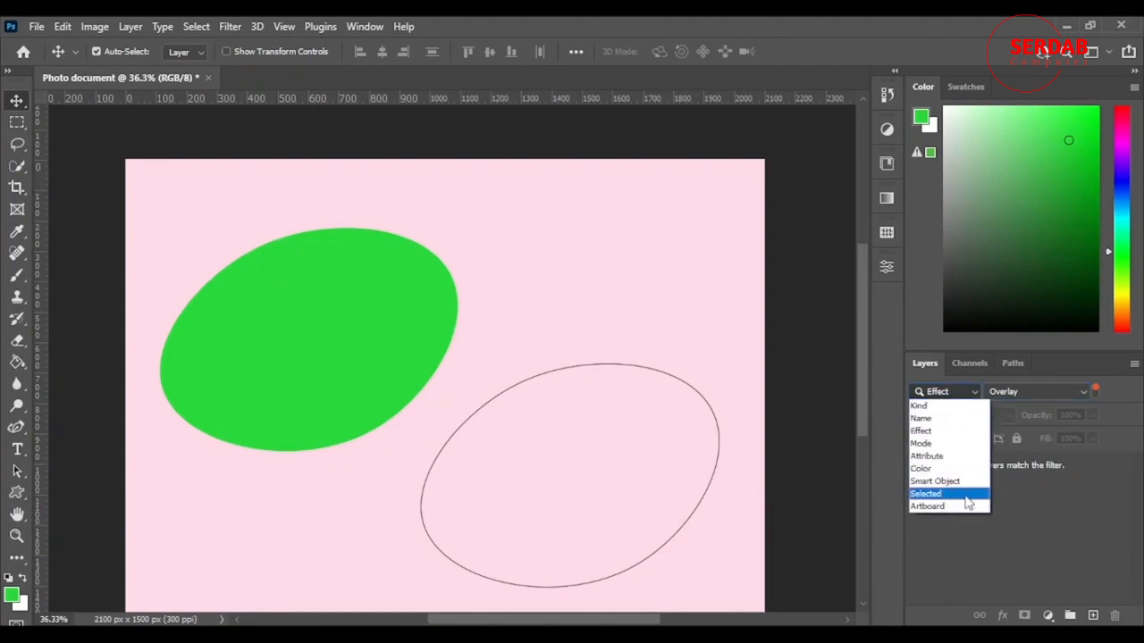
pyautogui.click(969, 494)
# Filter the layer list by the Green color label, and restore filtering by Kind
pyautogui.click(973, 393)
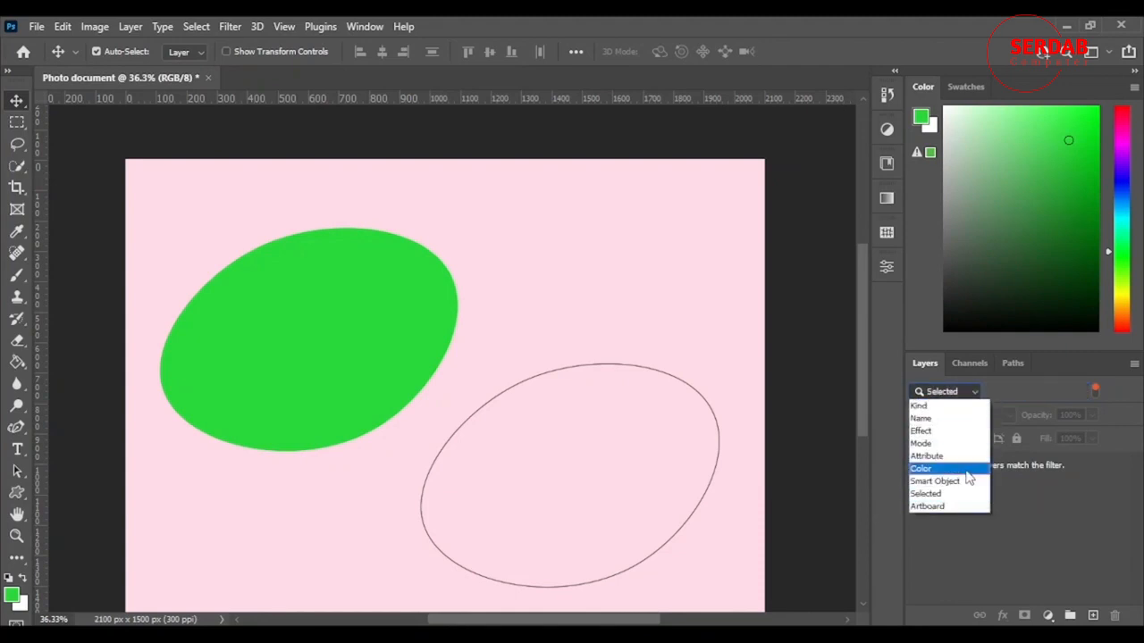
pyautogui.click(964, 467)
pyautogui.click(1037, 389)
pyautogui.click(1027, 470)
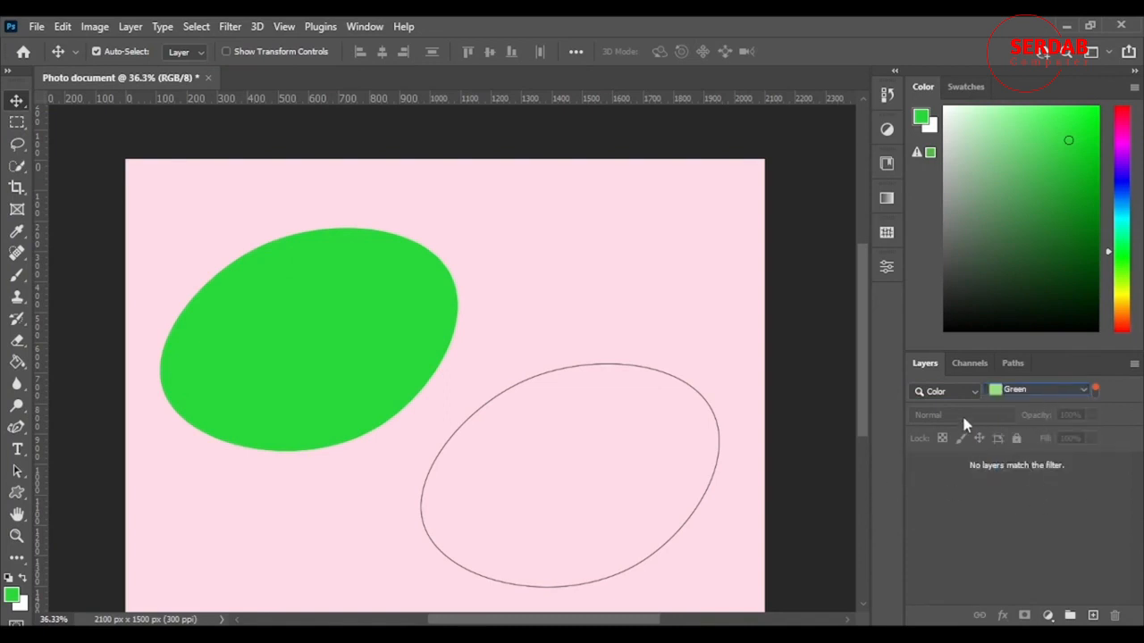
pyautogui.click(947, 392)
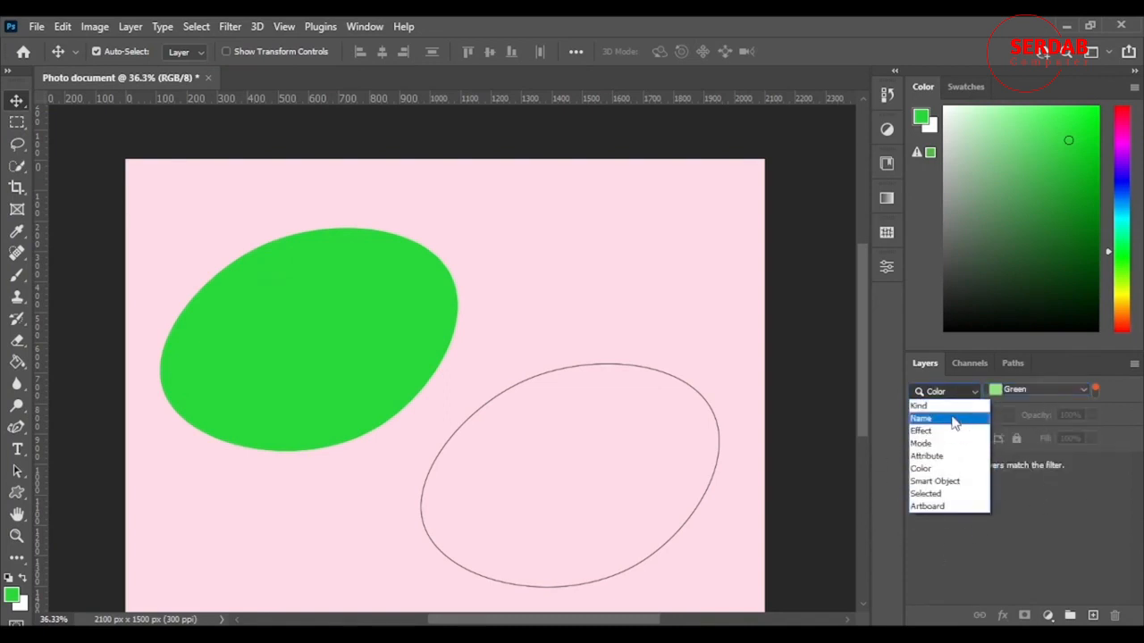
pyautogui.click(950, 402)
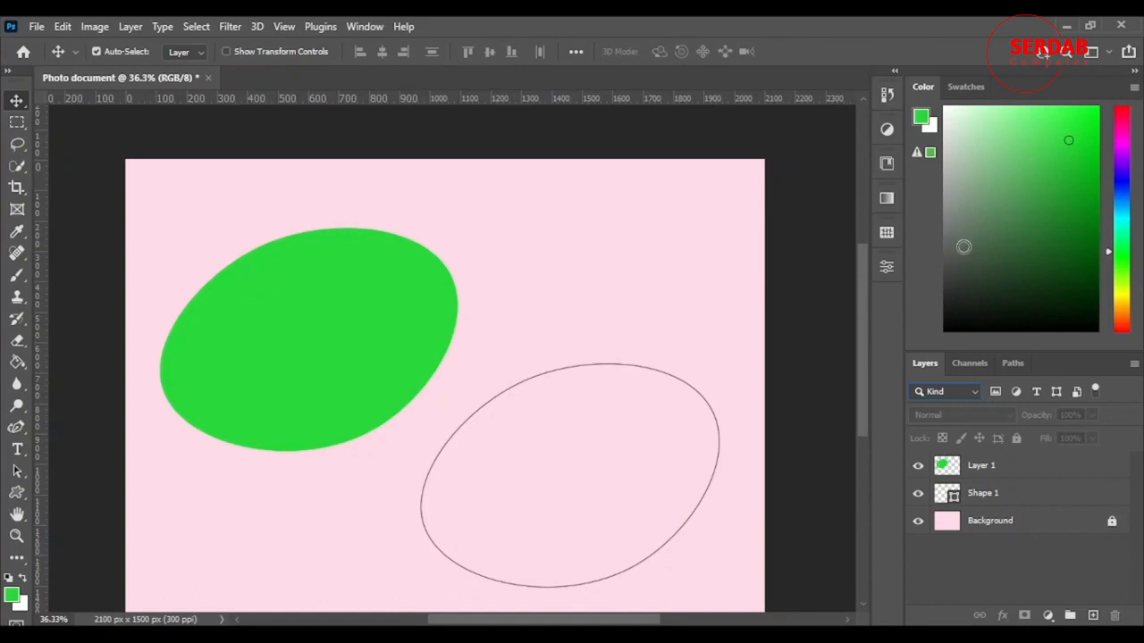
# Activate the Brush tool and add a new empty layer above Layer 1
pyautogui.click(17, 274)
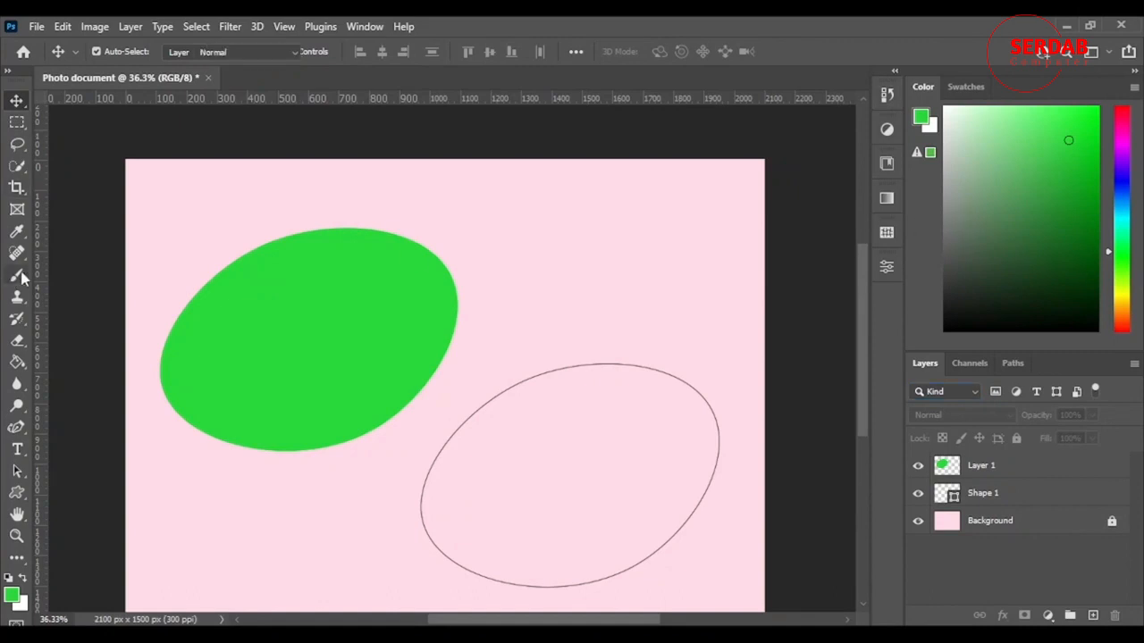
pyautogui.click(1032, 468)
pyautogui.click(1092, 616)
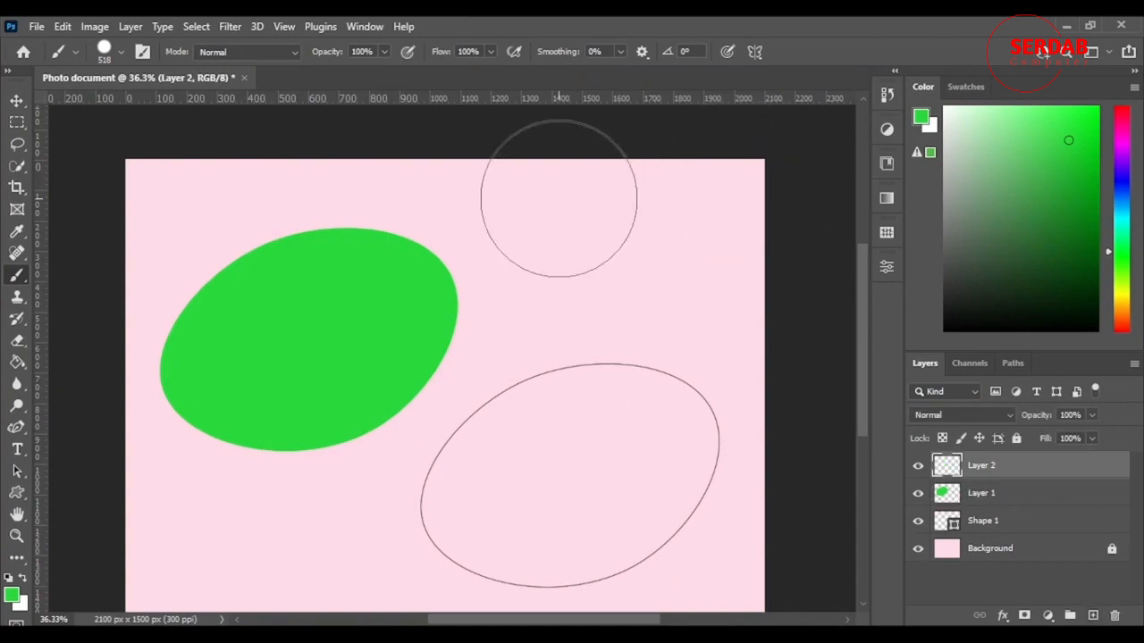
# Try painting a broad muted purple area over the upper right of the canvas, and undo the stroke
pyautogui.click(1115, 127)
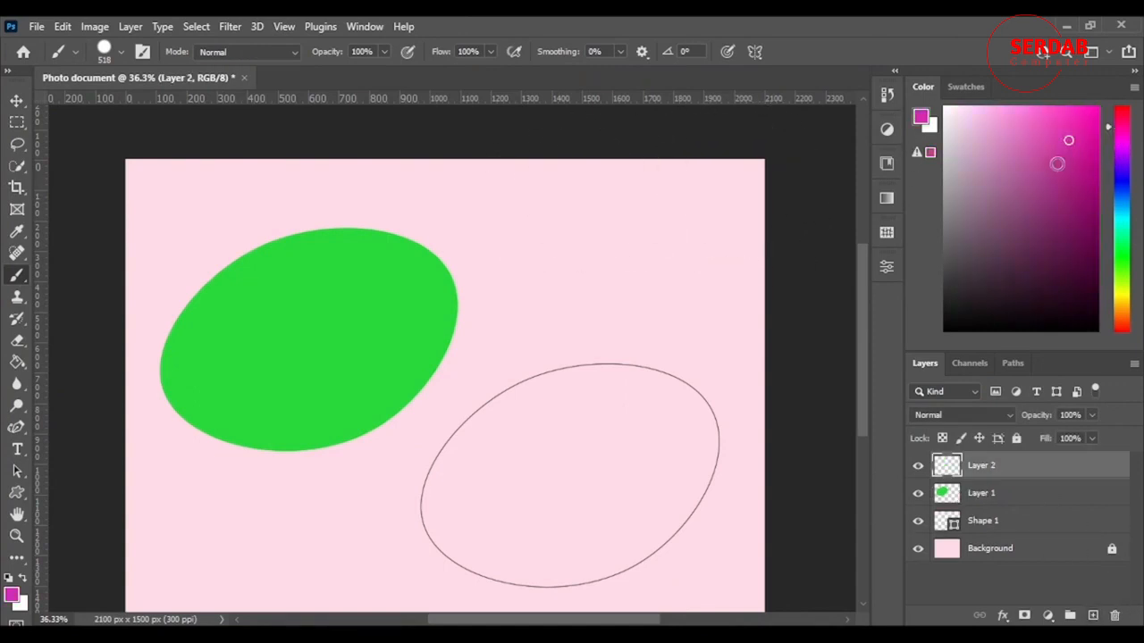
pyautogui.moveTo(1057, 165)
pyautogui.mouseDown()
pyautogui.moveTo(1039, 227)
pyautogui.moveTo(1050, 309)
pyautogui.moveTo(980, 207)
pyautogui.moveTo(1003, 188)
pyautogui.mouseUp()
pyautogui.moveTo(643, 215)
pyautogui.mouseDown()
pyautogui.moveTo(582, 271)
pyautogui.moveTo(647, 342)
pyautogui.moveTo(525, 320)
pyautogui.moveTo(604, 325)
pyautogui.mouseUp()
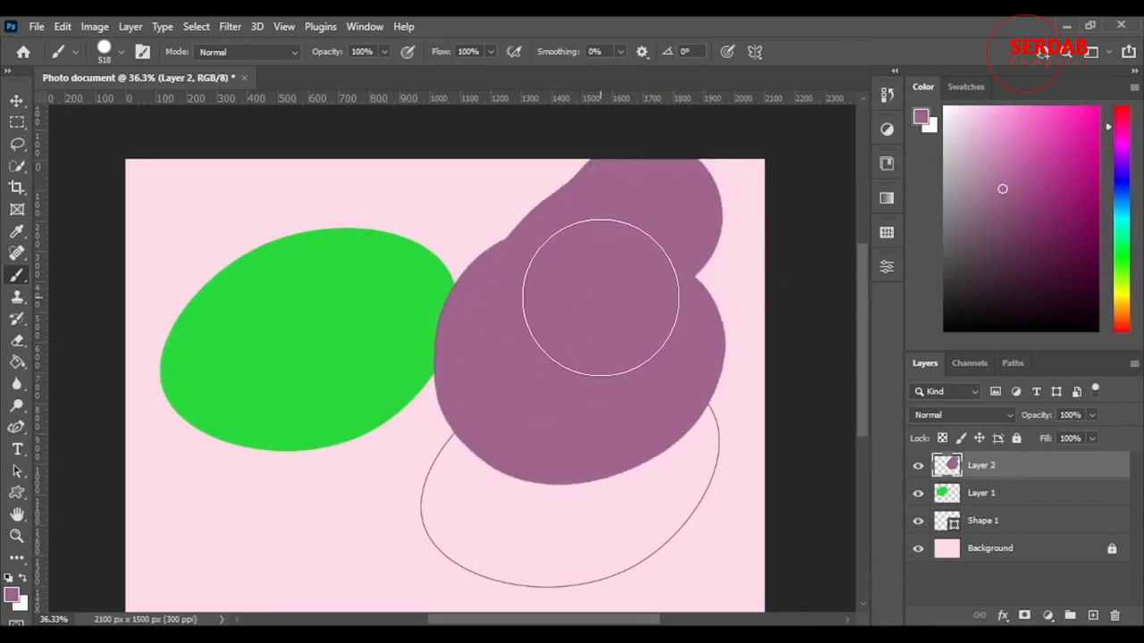
pyautogui.hotkey('ctrl', 'z')
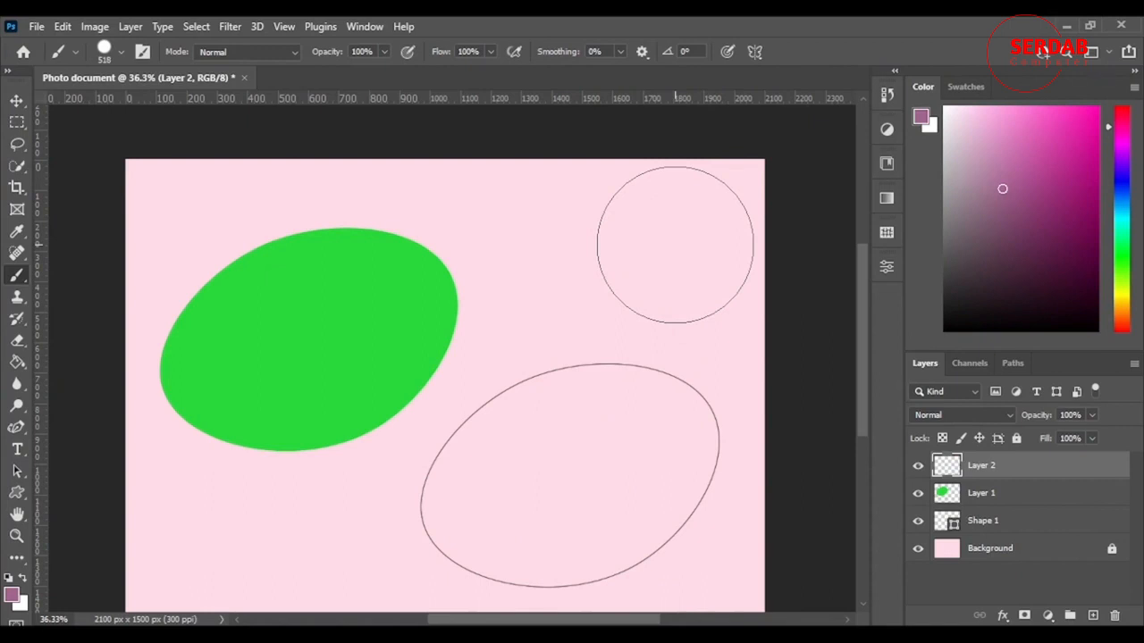
# Compare a slightly different purple in the swatches, pick a strong blue, and dab a circle in the canvas's upper-right corner
pyautogui.moveTo(997, 192)
pyautogui.mouseDown()
pyautogui.moveTo(1039, 250)
pyautogui.moveTo(1004, 198)
pyautogui.mouseUp()
pyautogui.click(960, 88)
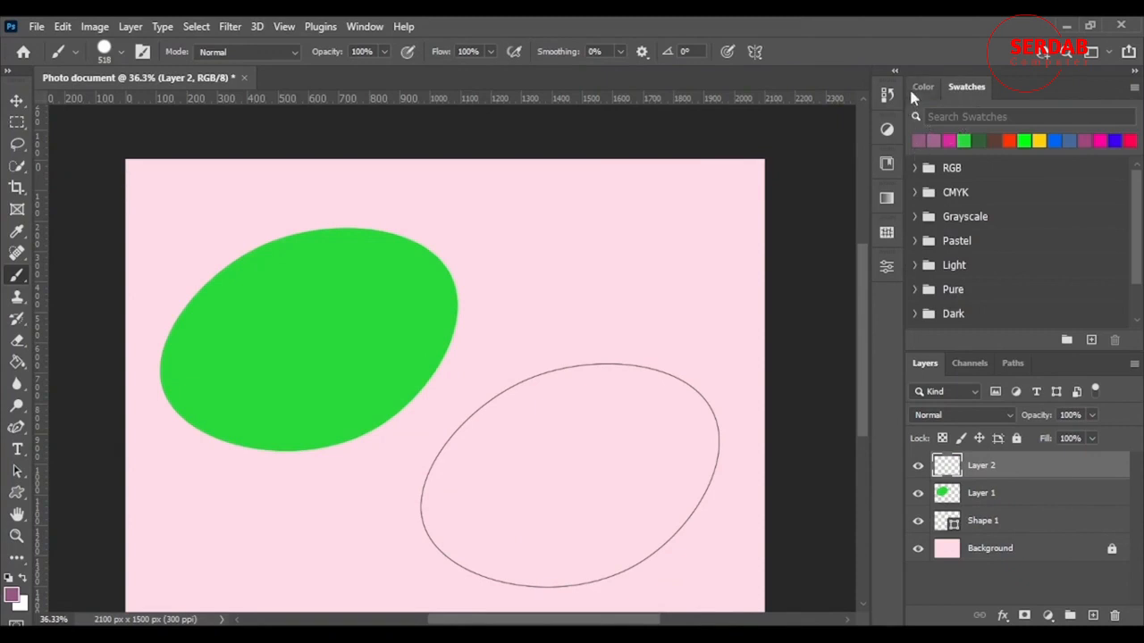
pyautogui.click(922, 87)
pyautogui.click(1122, 193)
pyautogui.click(1043, 153)
pyautogui.click(1092, 140)
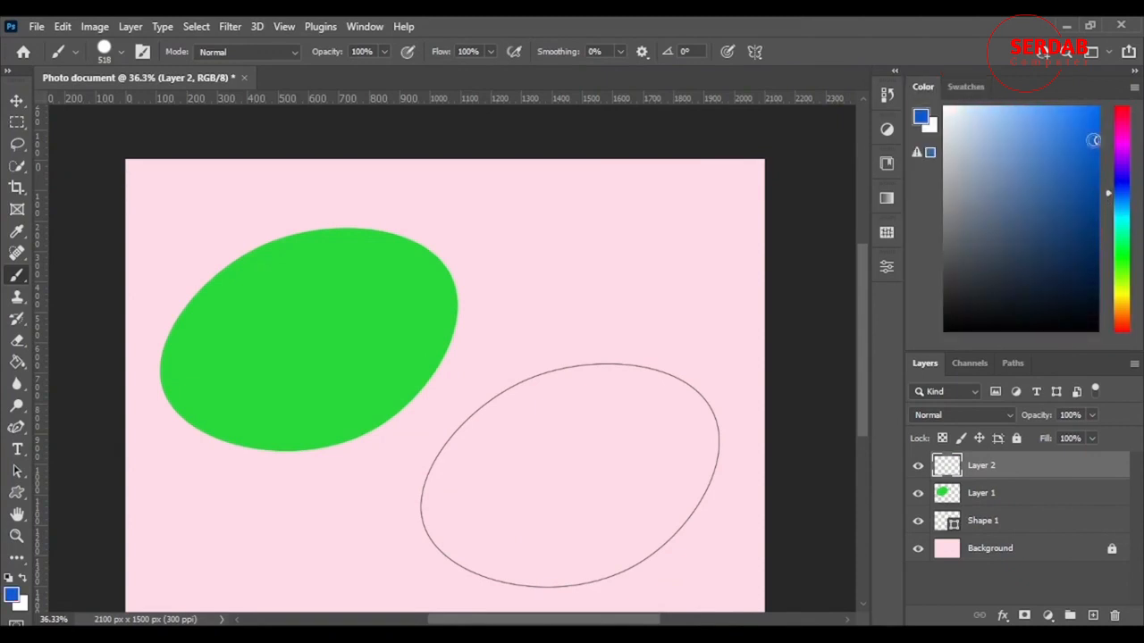
pyautogui.click(707, 189)
# Set the foreground color to a light gray and show the recently used colors in the swatches
pyautogui.click(963, 87)
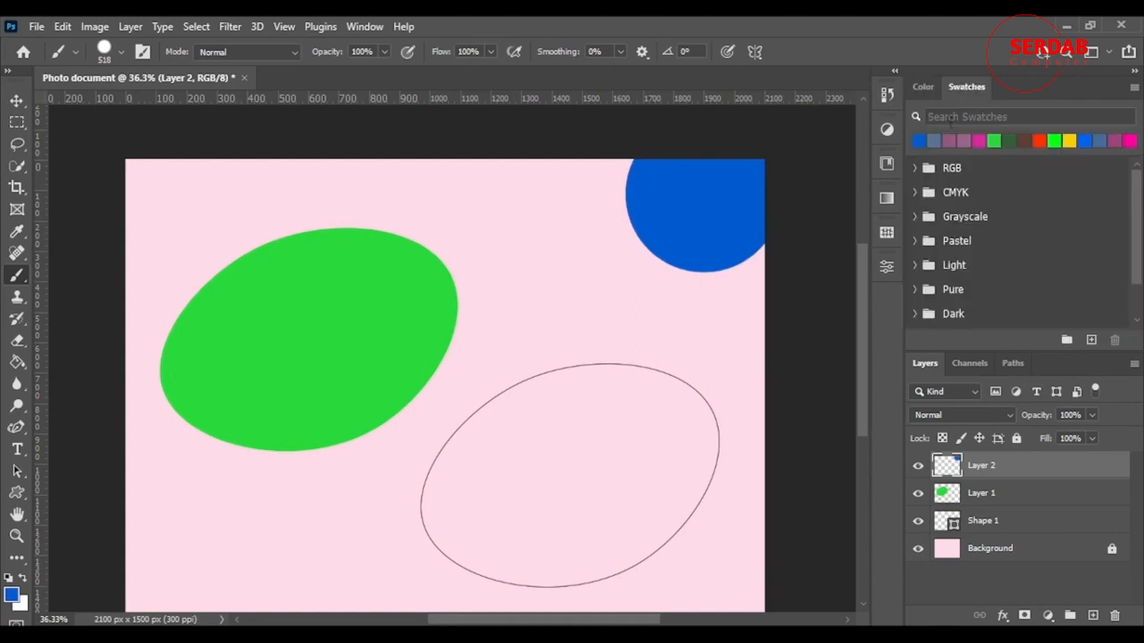
pyautogui.click(922, 86)
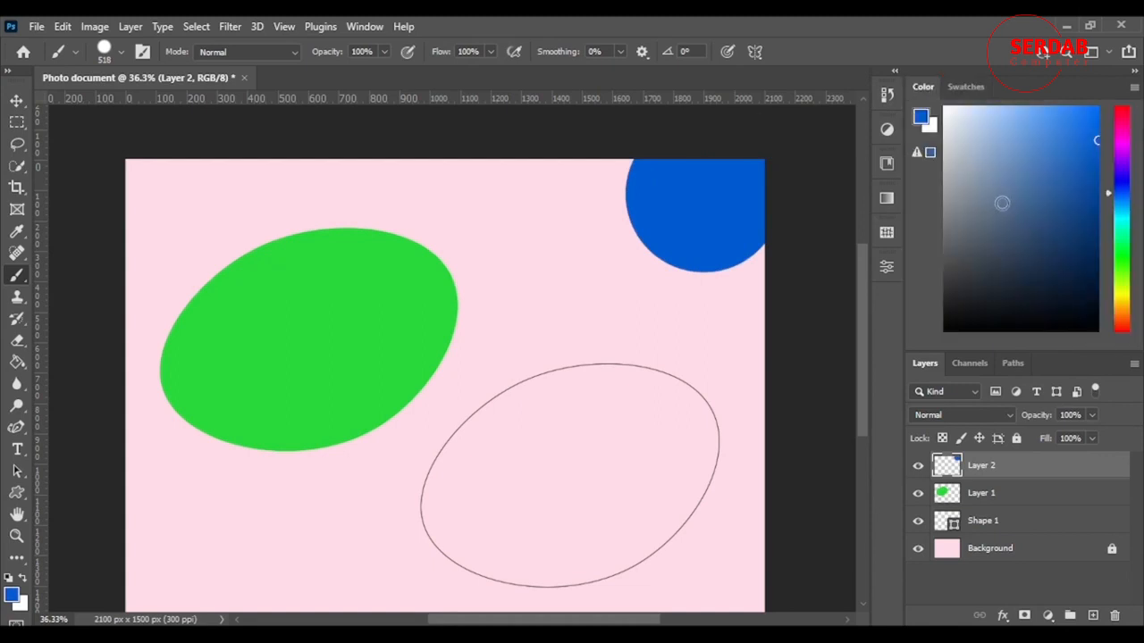
pyautogui.click(1057, 235)
pyautogui.click(953, 162)
pyautogui.click(967, 87)
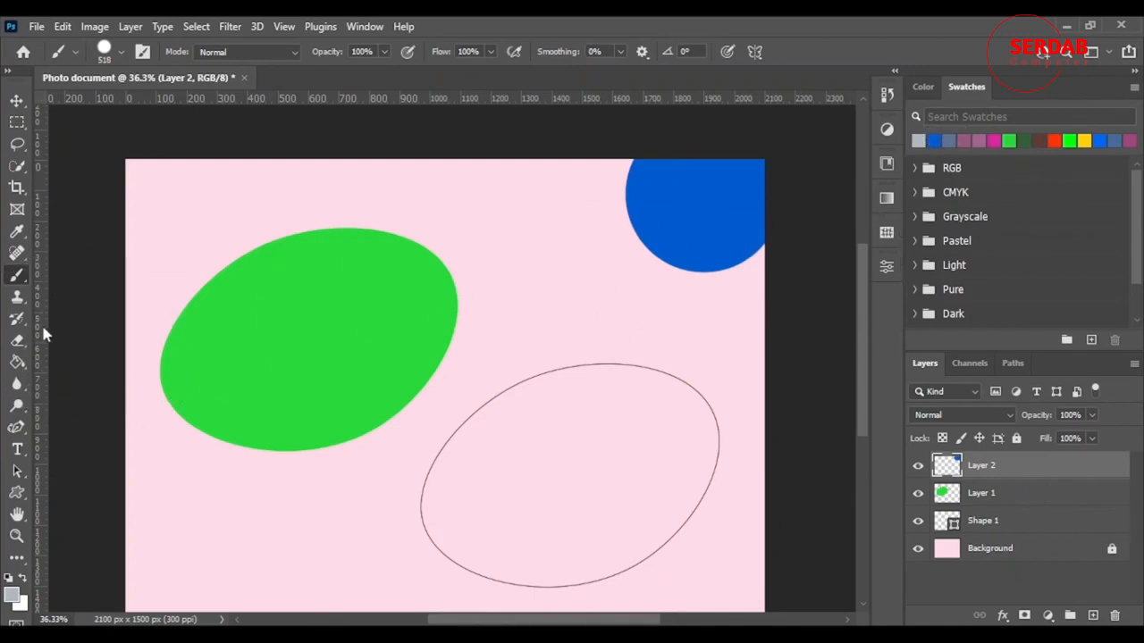
# Erase the blue circle from Layer 2, enlarging the Eraser to 1096 px, and return to the Move tool
pyautogui.click(17, 340)
pyautogui.click(637, 231)
pyautogui.moveTo(730, 151)
pyautogui.mouseDown()
pyautogui.moveTo(668, 168)
pyautogui.moveTo(651, 244)
pyautogui.mouseUp()
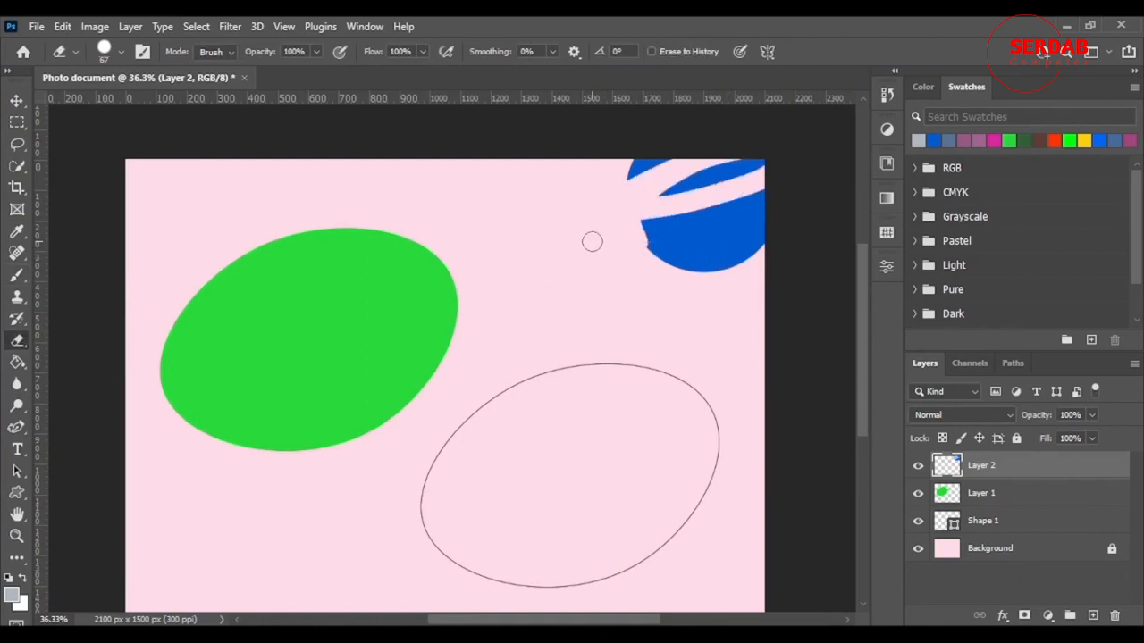
pyautogui.keyDown('alt'); pyautogui.rightClick(592, 241); pyautogui.keyUp('alt')
pyautogui.click(750, 256)
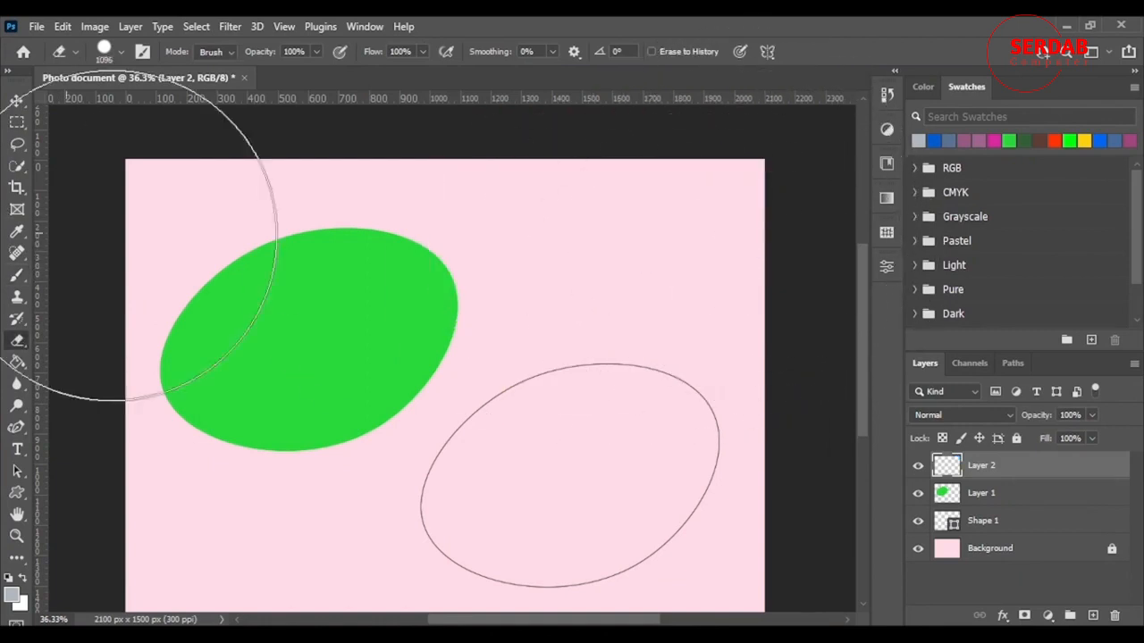
pyautogui.click(17, 100)
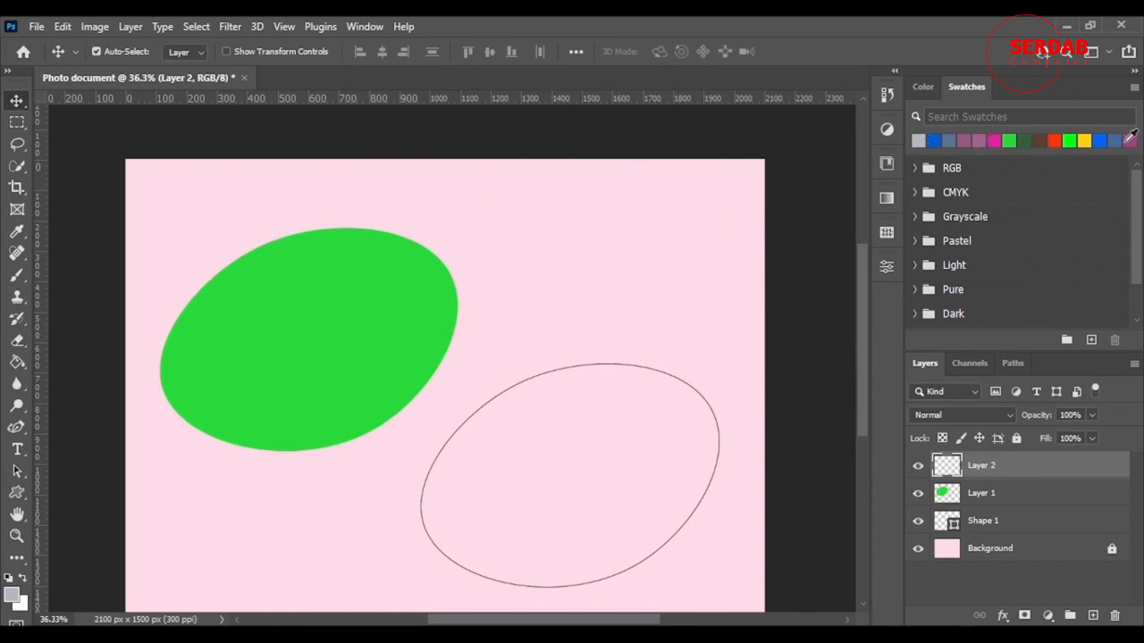
# Look through the swatch groups, expanding the RGB, CMYK and Grayscale sets
pyautogui.scroll(-2, 978, 260)
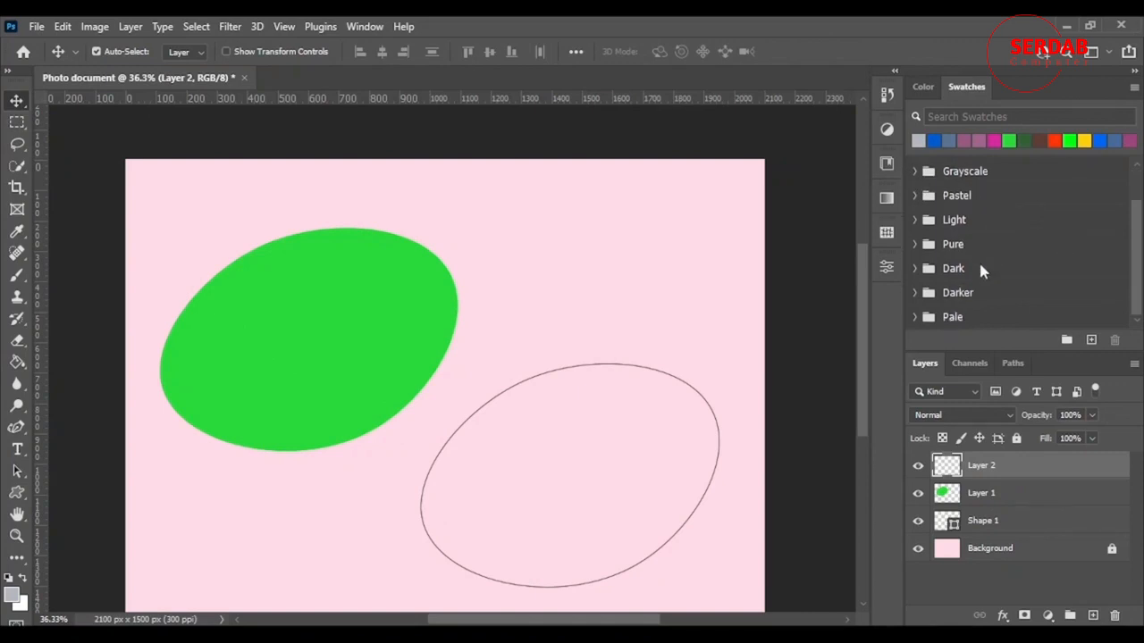
pyautogui.scroll(2, 978, 261)
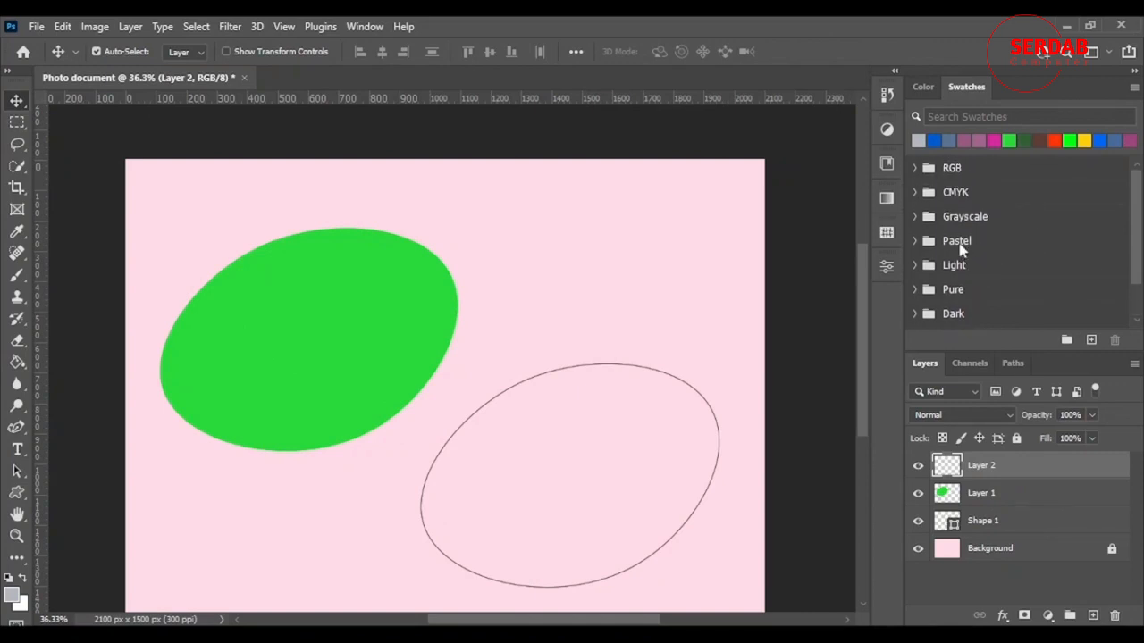
pyautogui.click(915, 168)
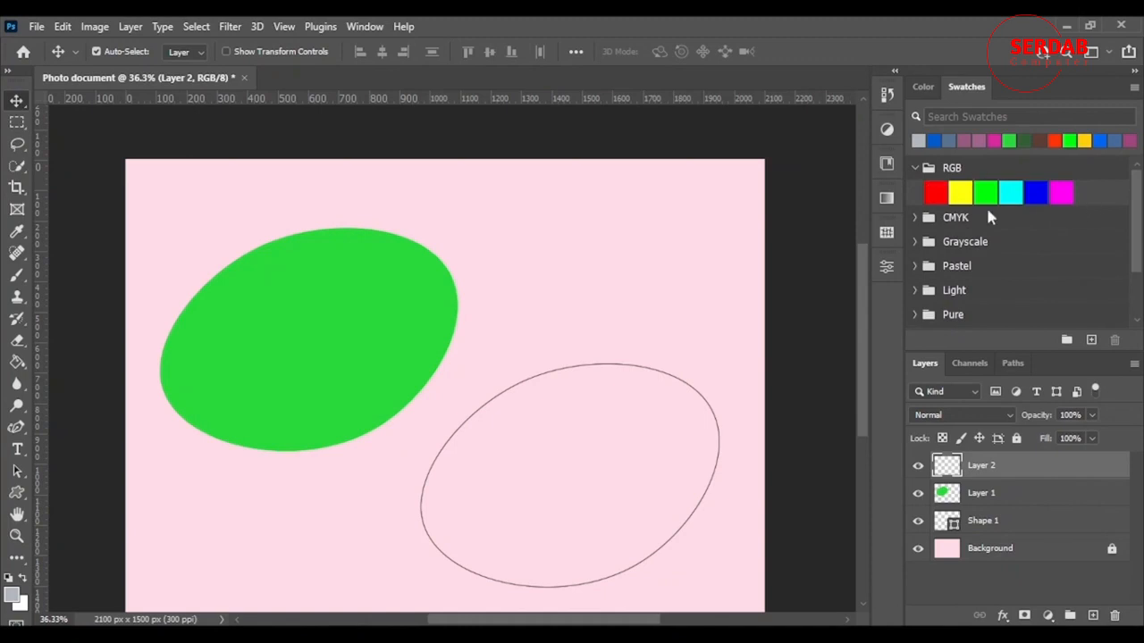
pyautogui.click(915, 217)
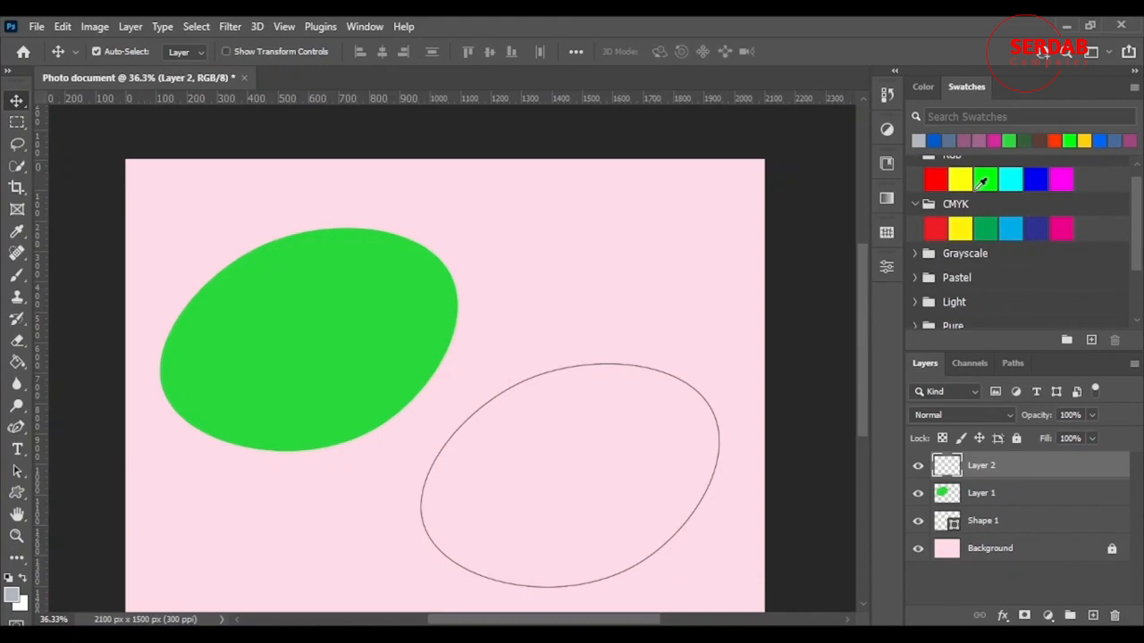
pyautogui.scroll(1, 974, 214)
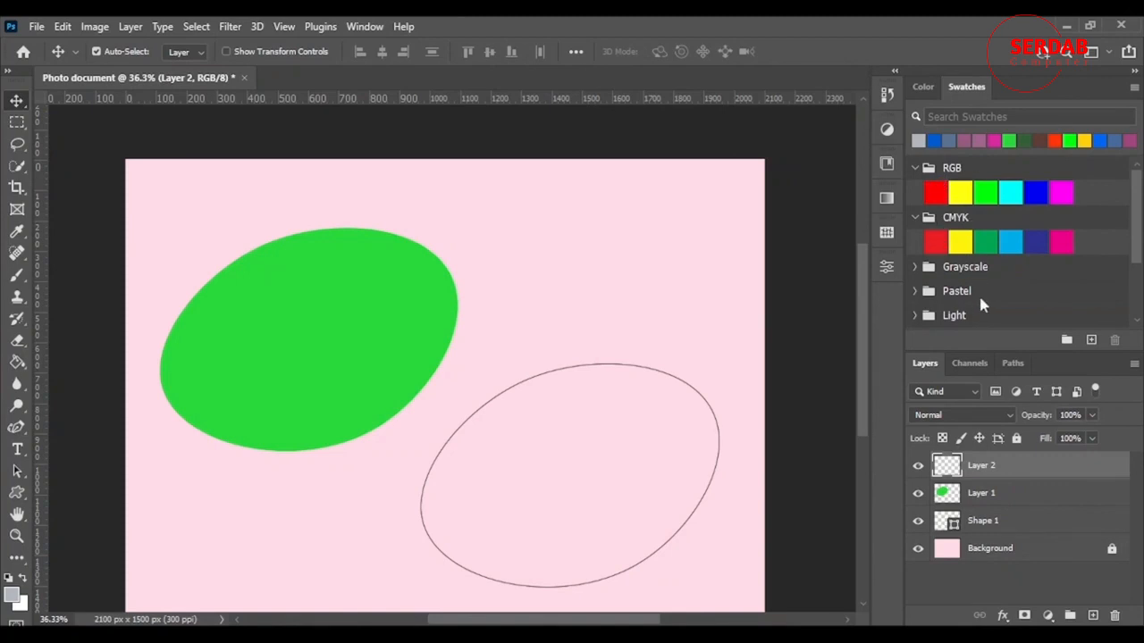
pyautogui.click(915, 267)
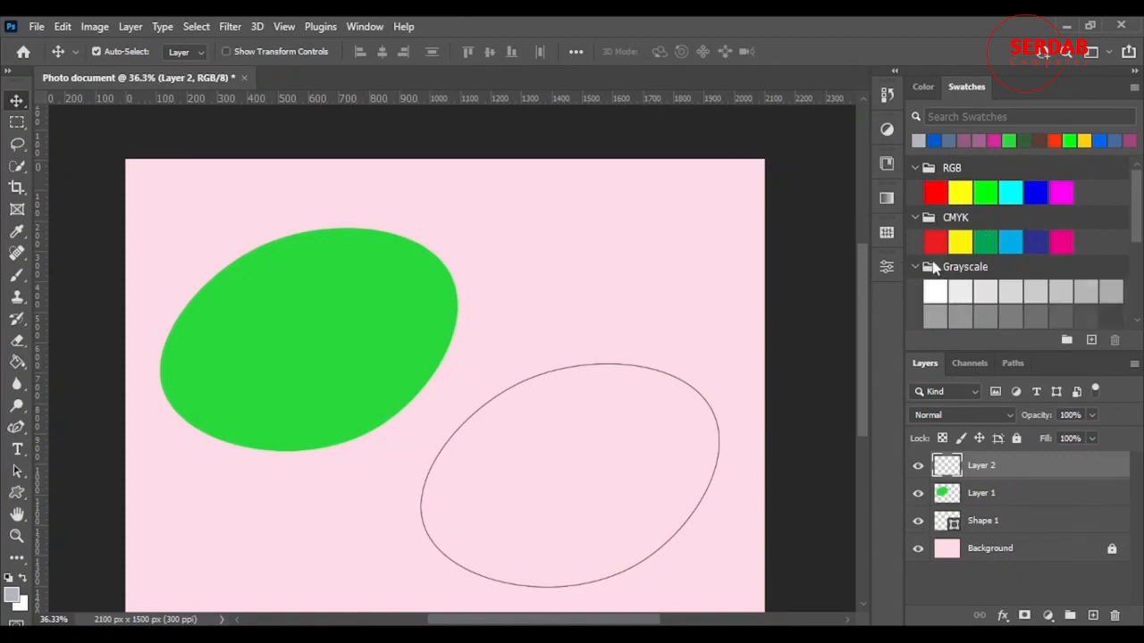
pyautogui.scroll(-2, 983, 259)
pyautogui.scroll(-2, 1108, 295)
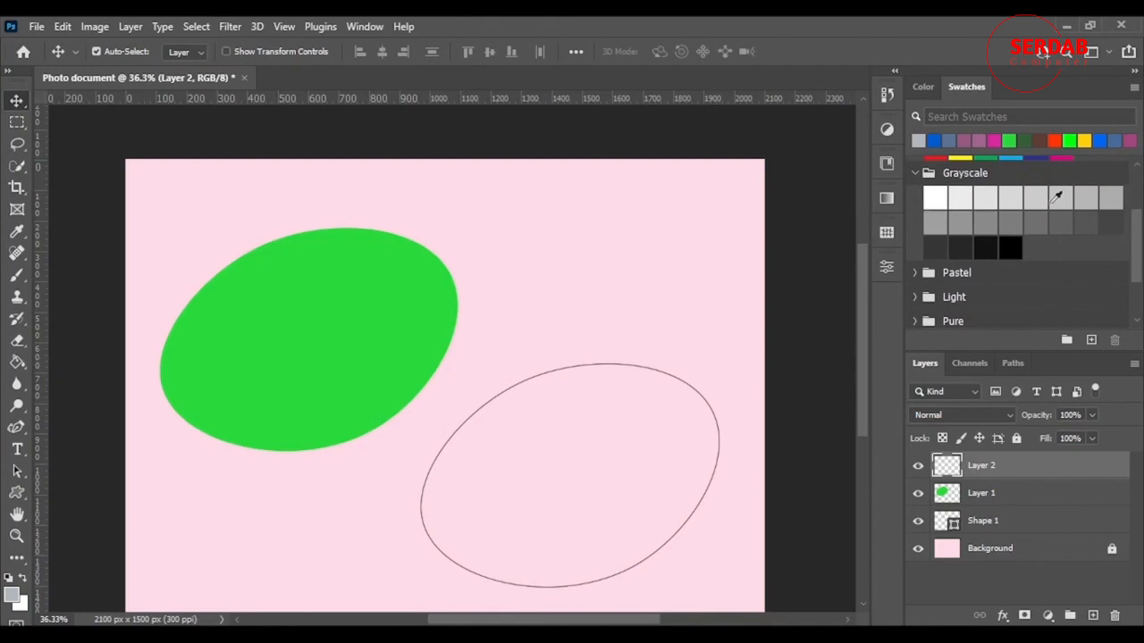
# Look through the remaining swatch groups, expanding the Pastel, Light, Pure, Dark, Darker and Pale sets
pyautogui.click(914, 272)
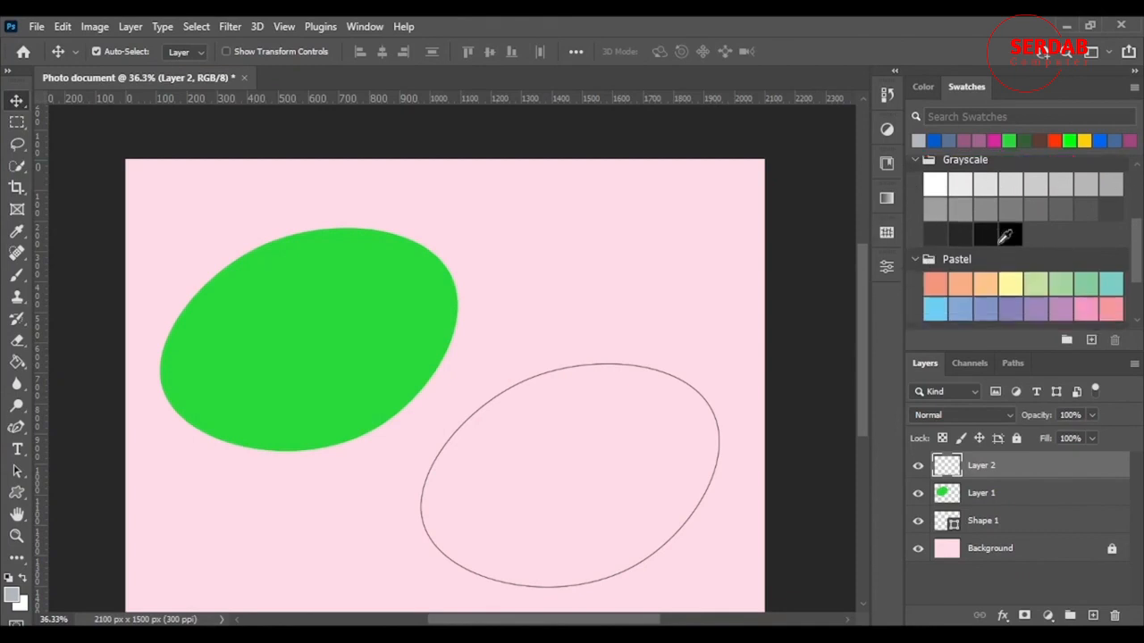
pyautogui.scroll(-3, 956, 223)
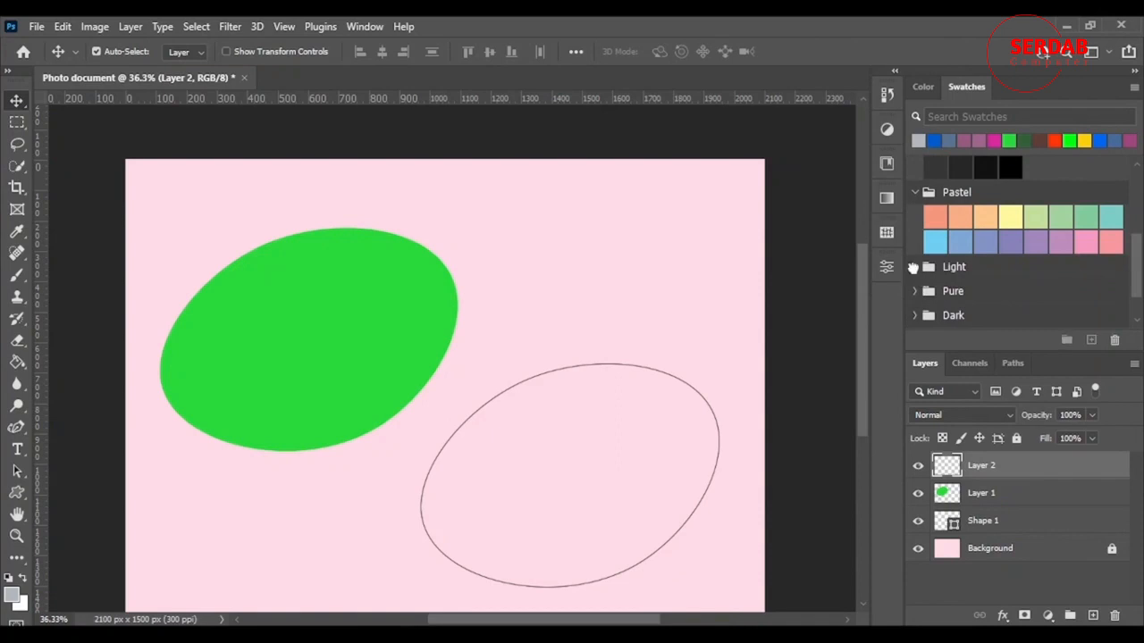
pyautogui.click(913, 267)
pyautogui.scroll(-3, 911, 263)
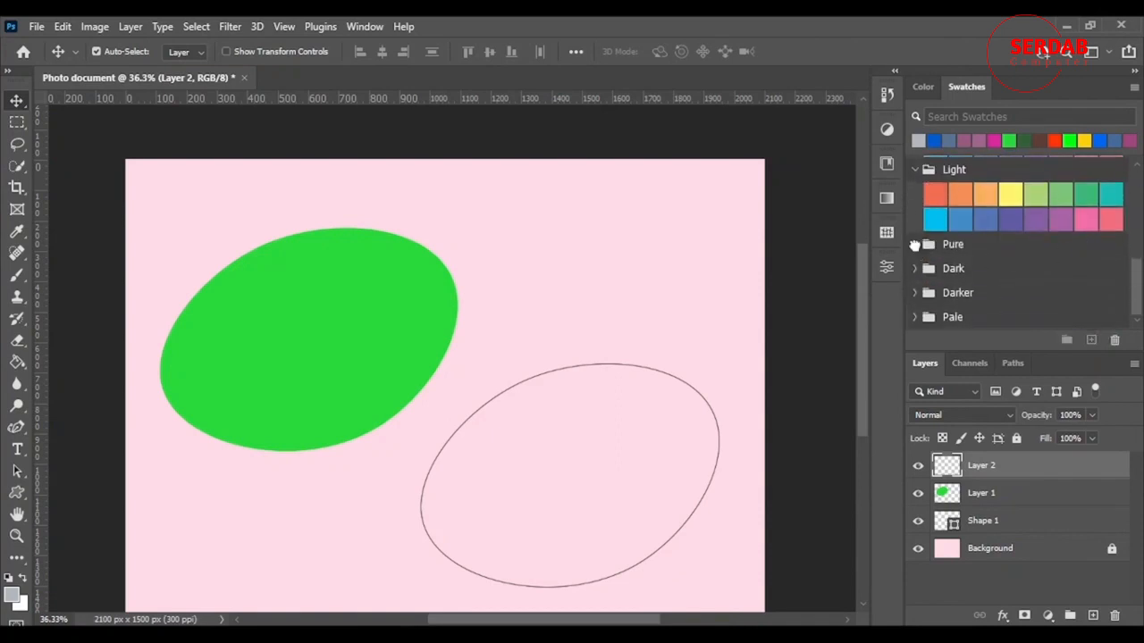
pyautogui.click(915, 244)
pyautogui.scroll(-2, 916, 249)
pyautogui.click(915, 268)
pyautogui.scroll(-2, 970, 231)
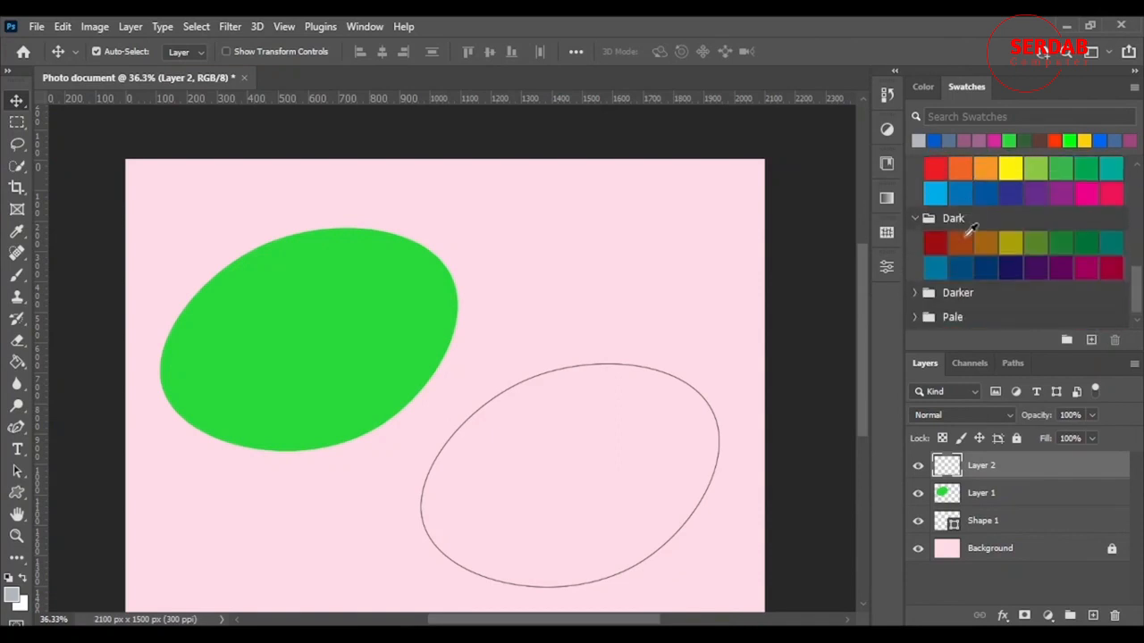
pyautogui.click(914, 292)
pyautogui.scroll(-2, 915, 295)
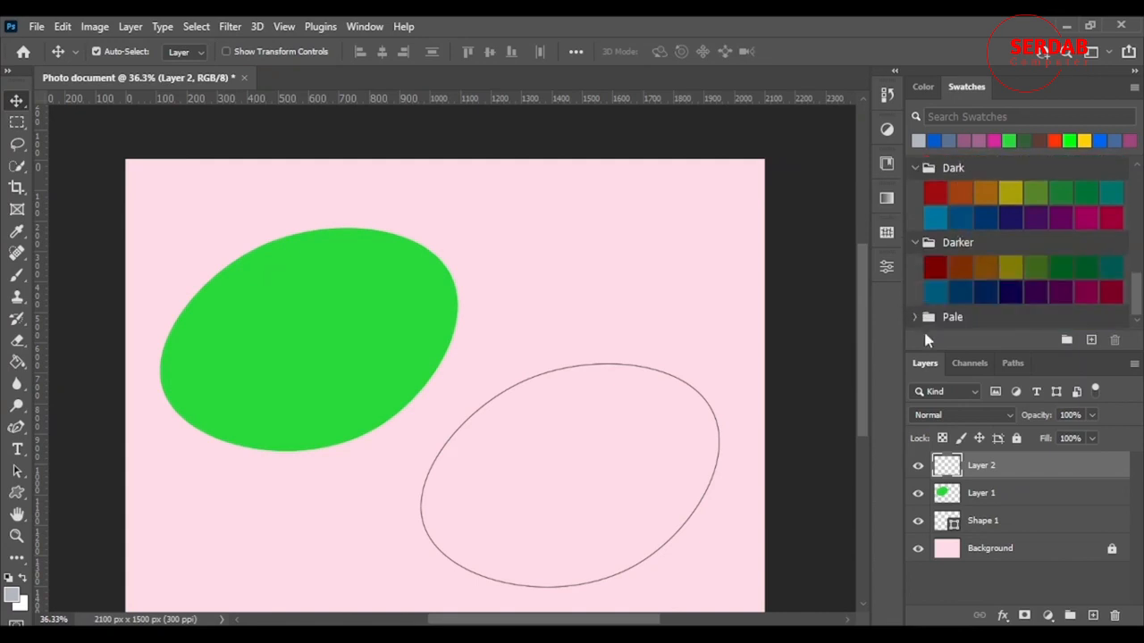
pyautogui.click(914, 317)
pyautogui.scroll(-2, 1026, 250)
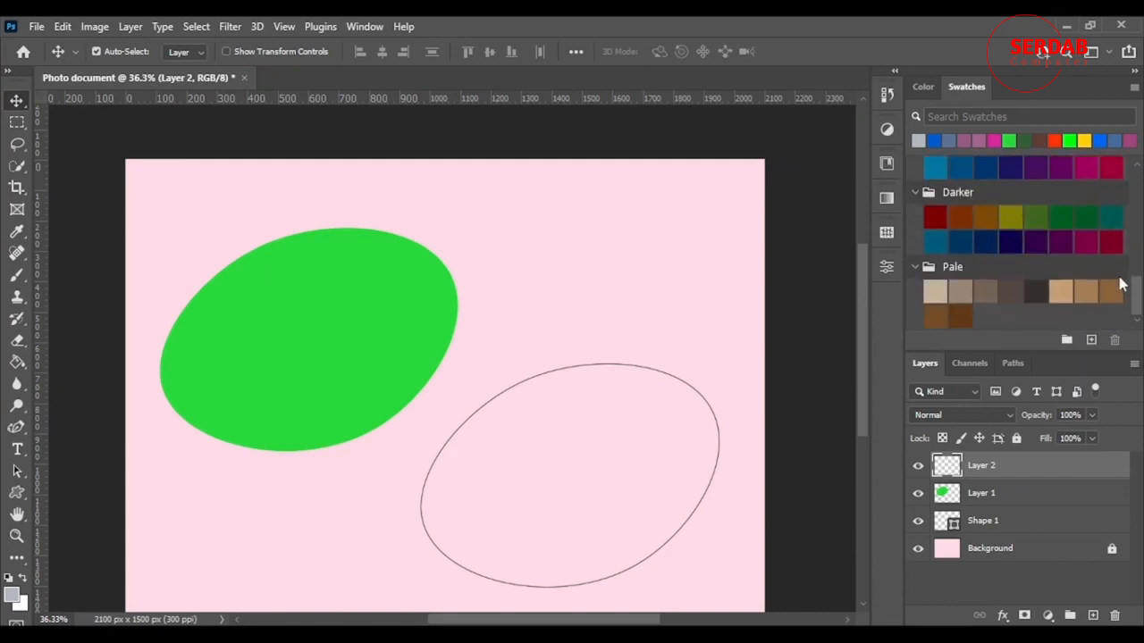
pyautogui.scroll(7, 1028, 268)
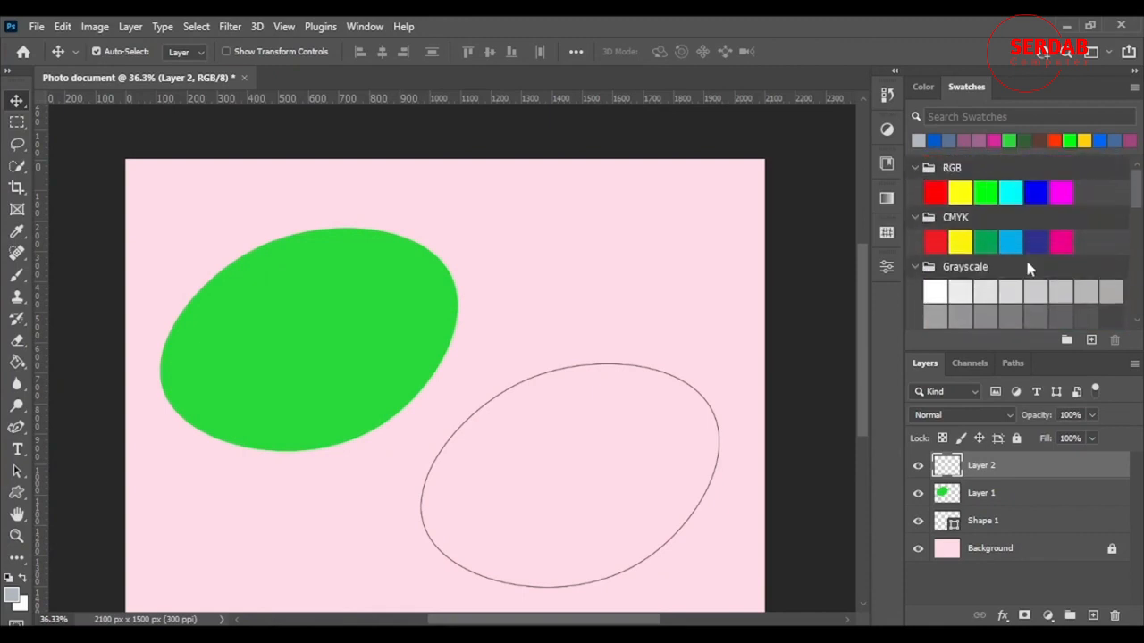
# Show the Color panel, view the Color Picker for the foreground color and cancel it
pyautogui.click(923, 87)
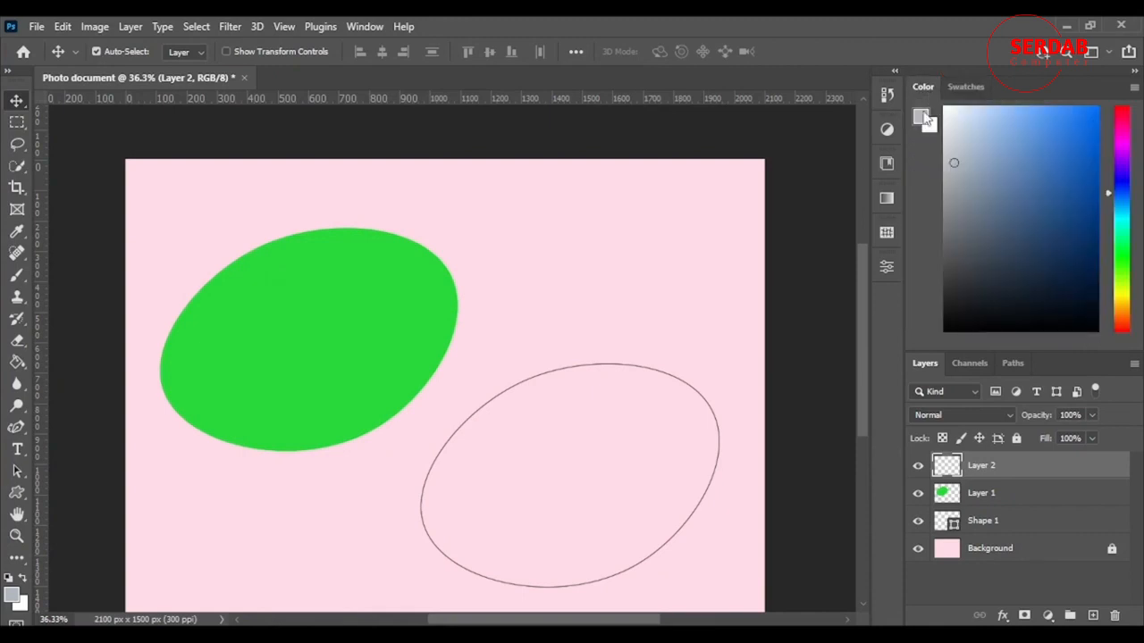
pyautogui.click(921, 116)
pyautogui.click(821, 297)
# Move the green oval on Layer 1 slightly up and to the right on the canvas
pyautogui.scroll(-3, 733, 248)
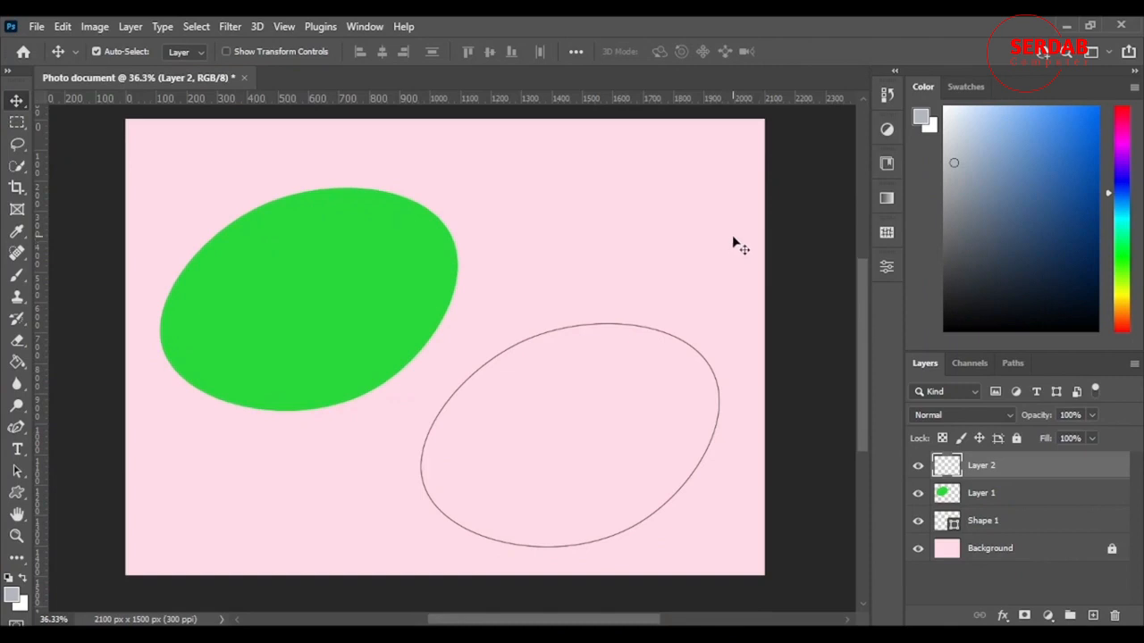
pyautogui.scroll(2, 735, 244)
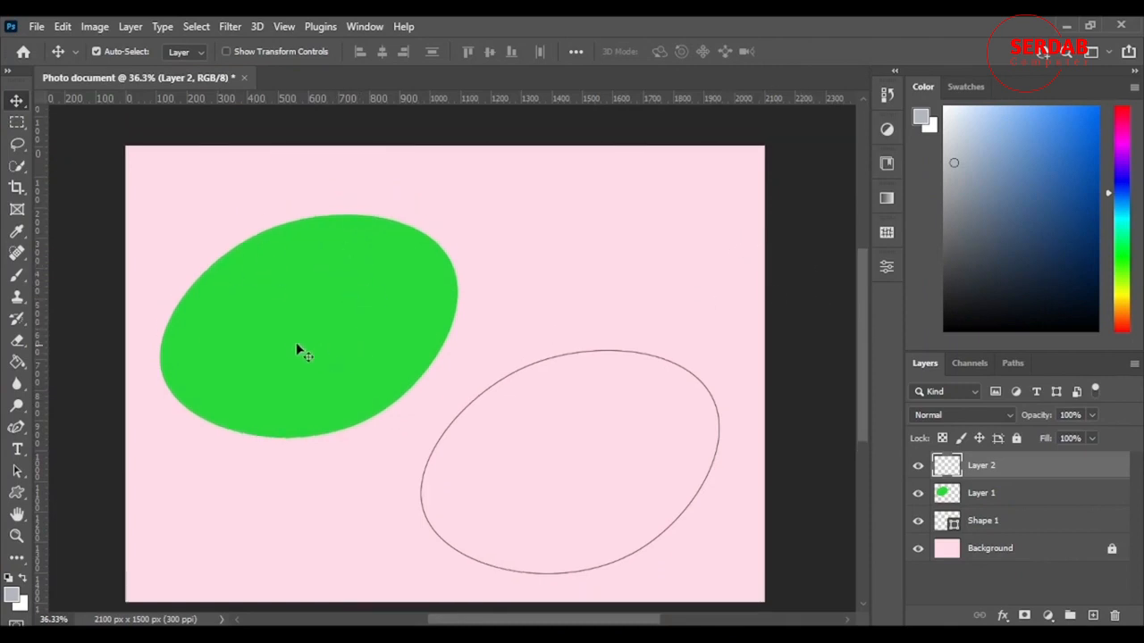
pyautogui.moveTo(305, 331); pyautogui.dragTo(436, 278)
pyautogui.moveTo(510, 276); pyautogui.dragTo(407, 306)
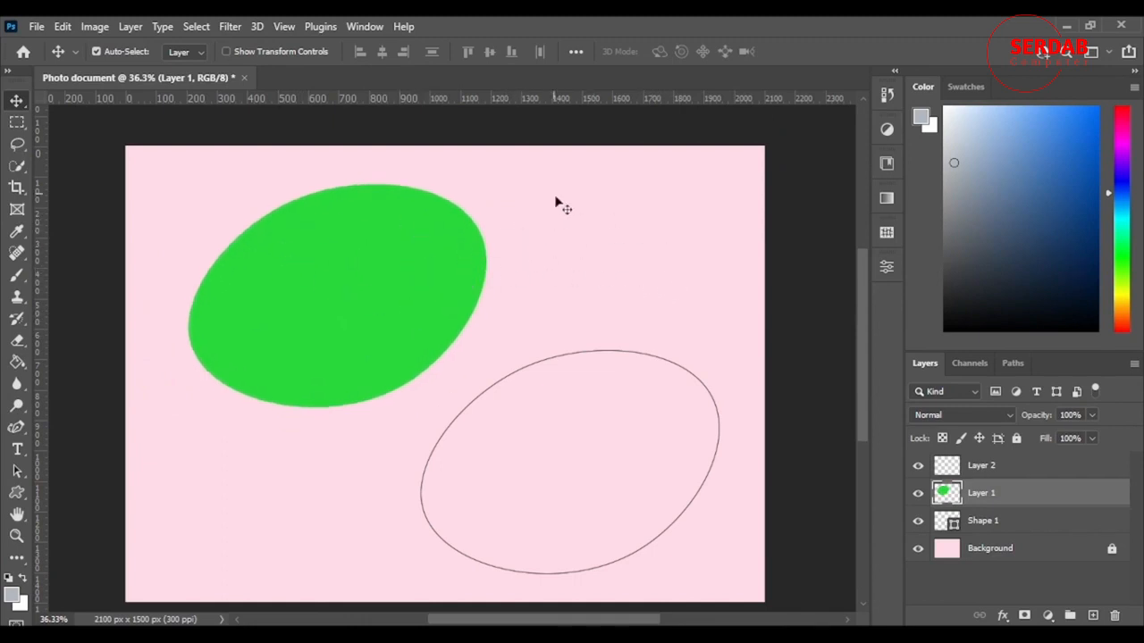
# Sample the oval's green and the background's pink from the canvas in the foreground Color Picker, keeping the dialog clear of the artwork
pyautogui.click(919, 118)
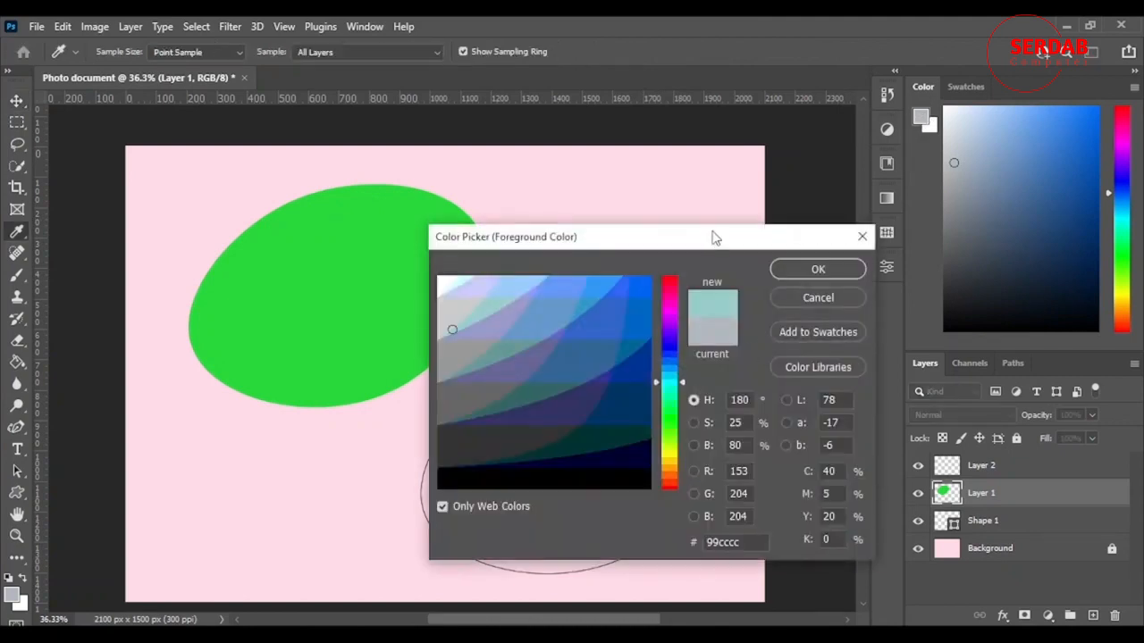
pyautogui.moveTo(714, 237); pyautogui.dragTo(605, 135)
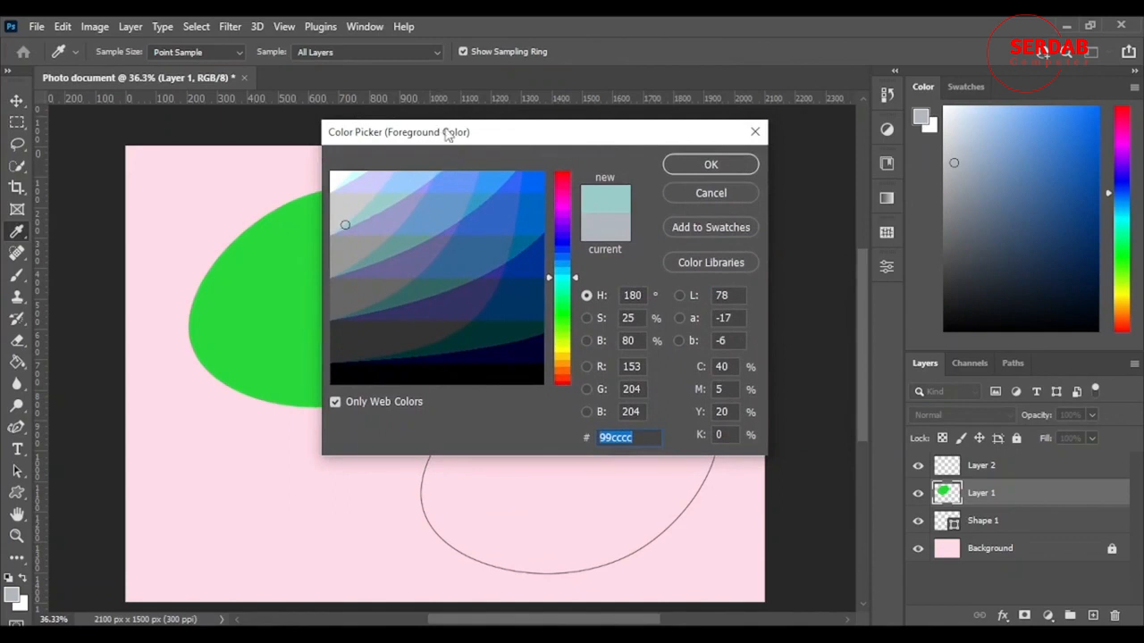
pyautogui.moveTo(447, 132); pyautogui.dragTo(625, 147)
pyautogui.click(296, 261)
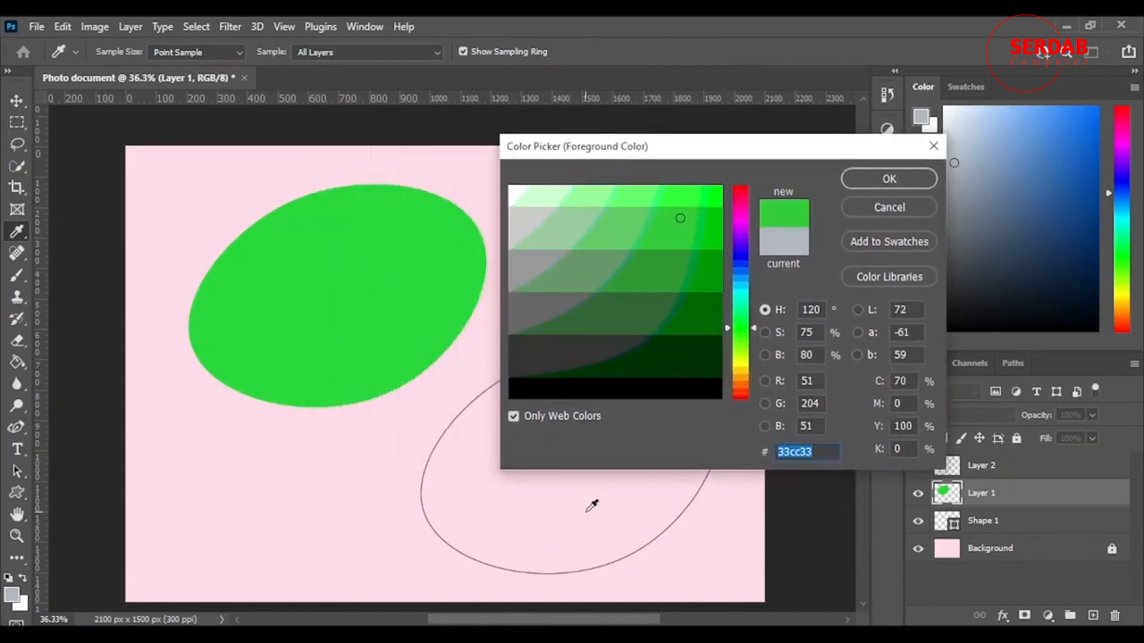
pyautogui.click(475, 477)
pyautogui.moveTo(760, 154); pyautogui.dragTo(708, 129)
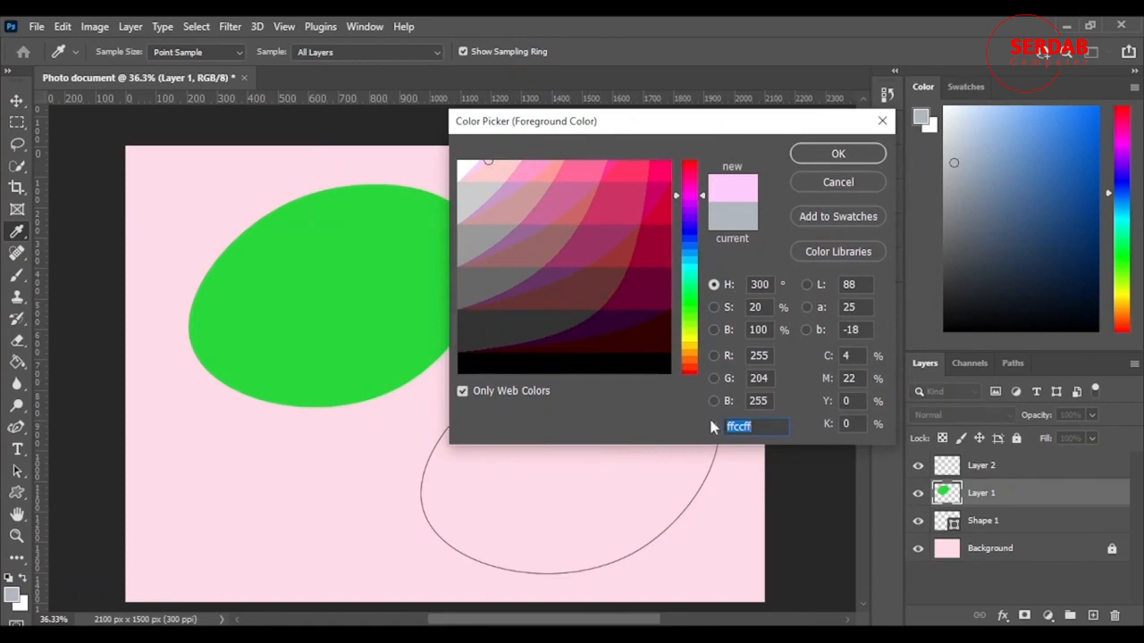
pyautogui.click(387, 291)
pyautogui.click(223, 241)
# Enter the hex code a3a3a3 for the foreground color, accept it and return to the Move tool
pyautogui.write('a3a3a3')
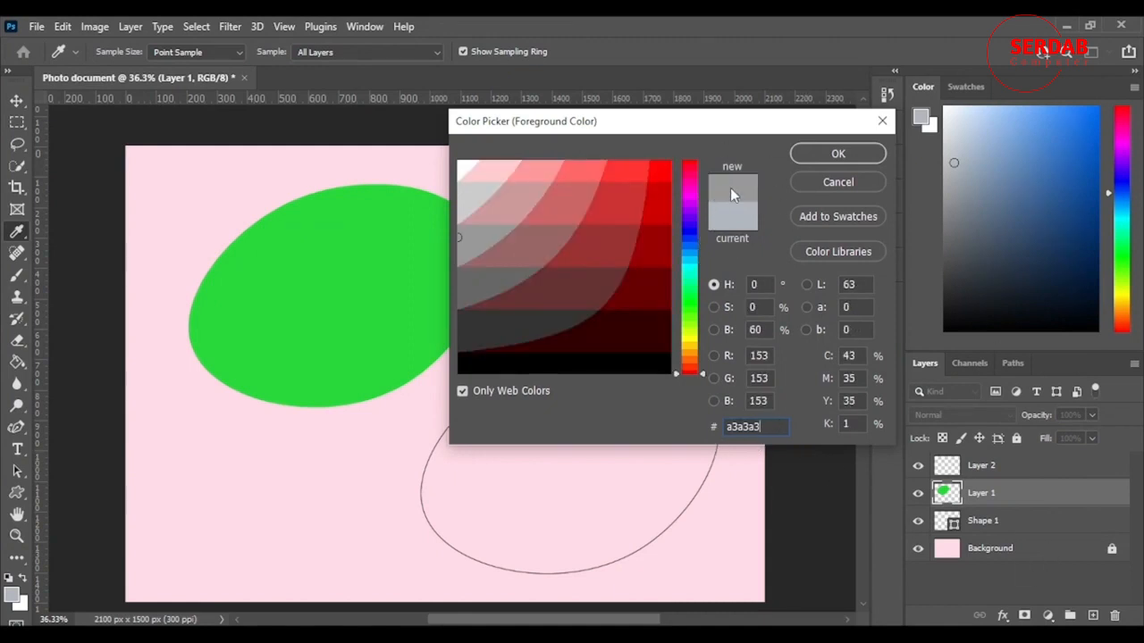
pyautogui.click(838, 155)
pyautogui.press('v')
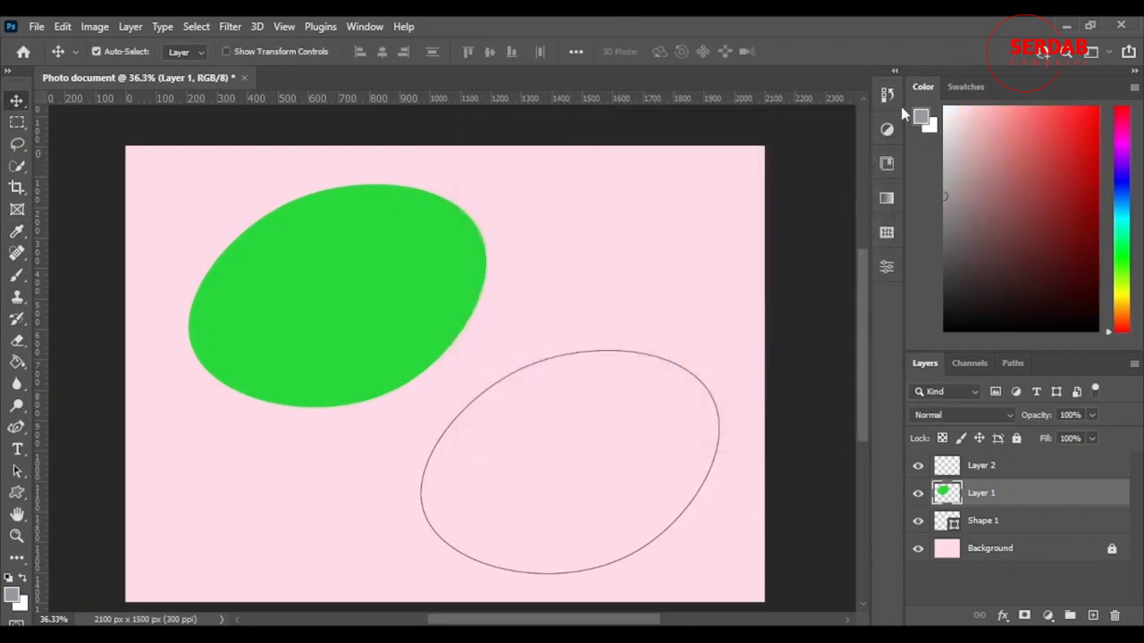
# Paint broad gray test strokes on Layer 1 with the 518 px Brush and undo them
pyautogui.click(16, 274)
pyautogui.moveTo(567, 335)
pyautogui.mouseDown()
pyautogui.moveTo(555, 268)
pyautogui.moveTo(665, 295)
pyautogui.moveTo(442, 380)
pyautogui.mouseUp()
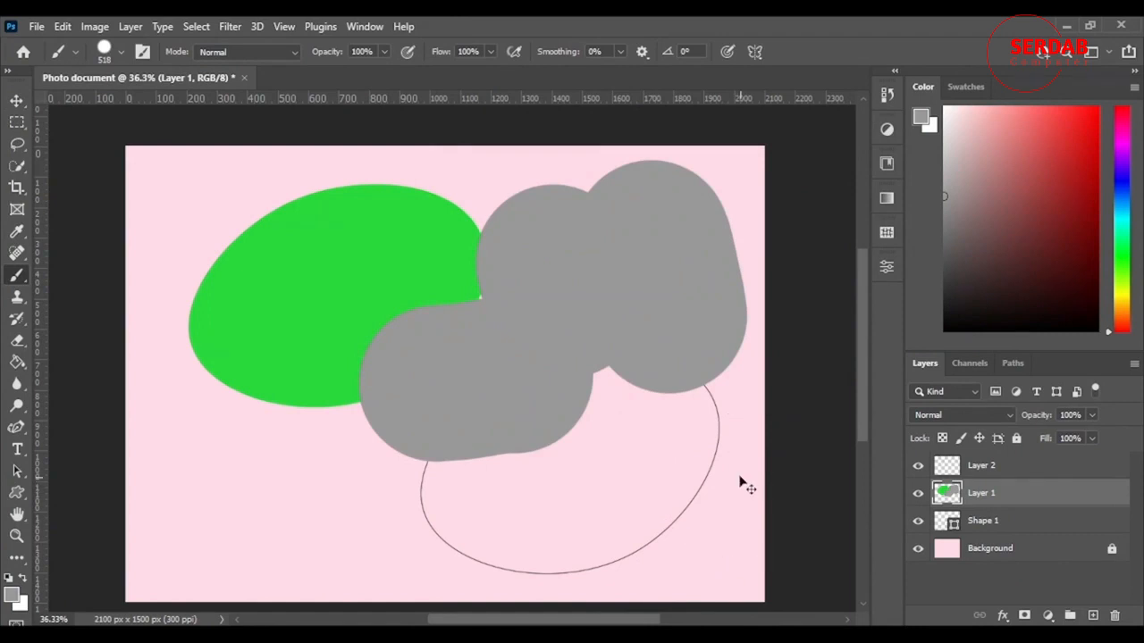
pyautogui.hotkey('ctrl', 'z')
pyautogui.hotkey('ctrl', 'z')
pyautogui.hotkey('ctrl', 'z')
# Reopen the foreground Color Picker and turn off Only Web Colors, comparing the color field in both modes
pyautogui.click(923, 117)
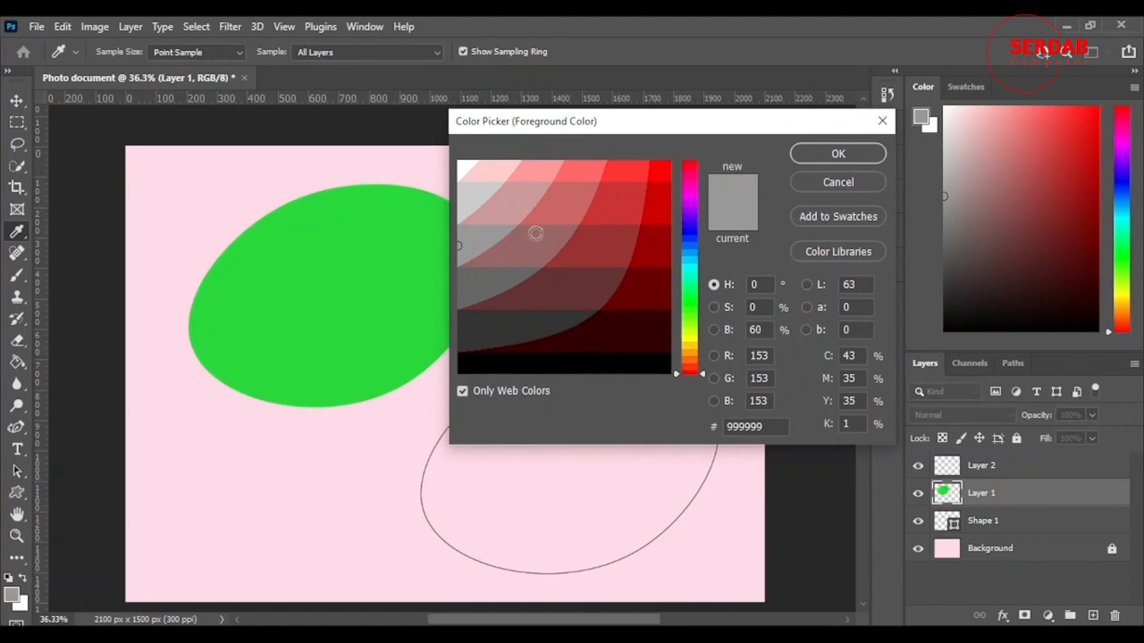
pyautogui.click(462, 391)
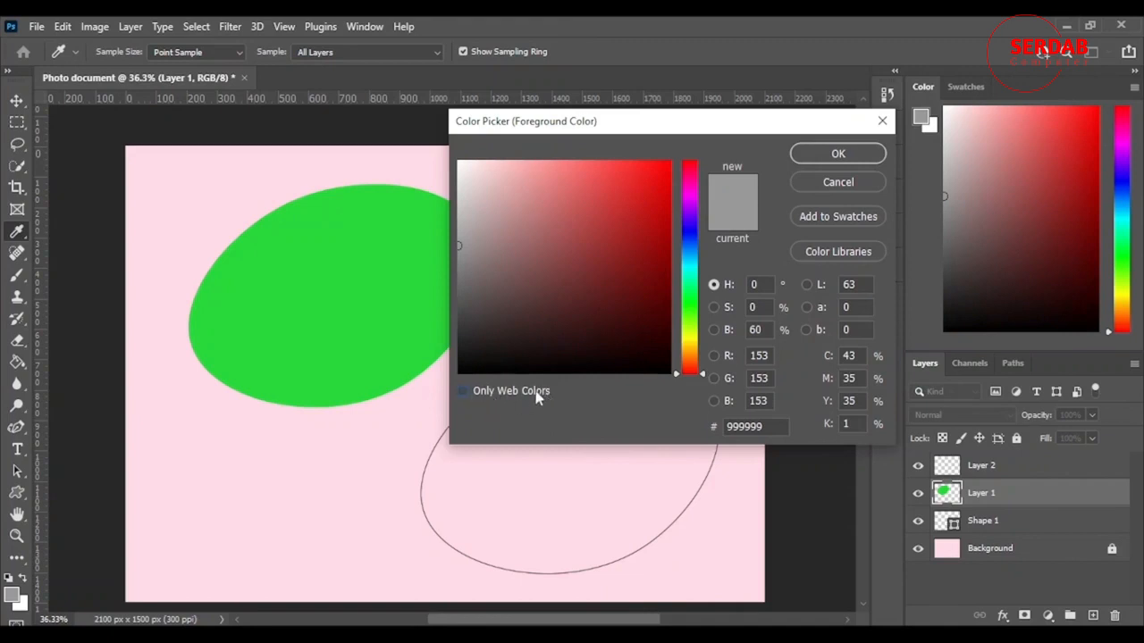
pyautogui.click(464, 391)
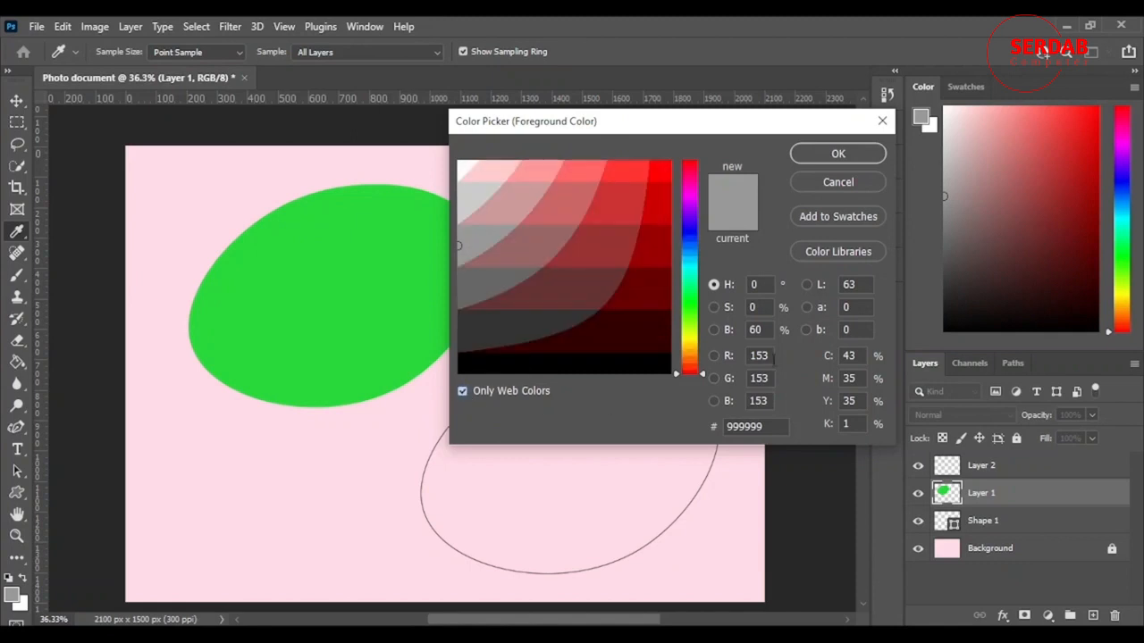
pyautogui.click(476, 394)
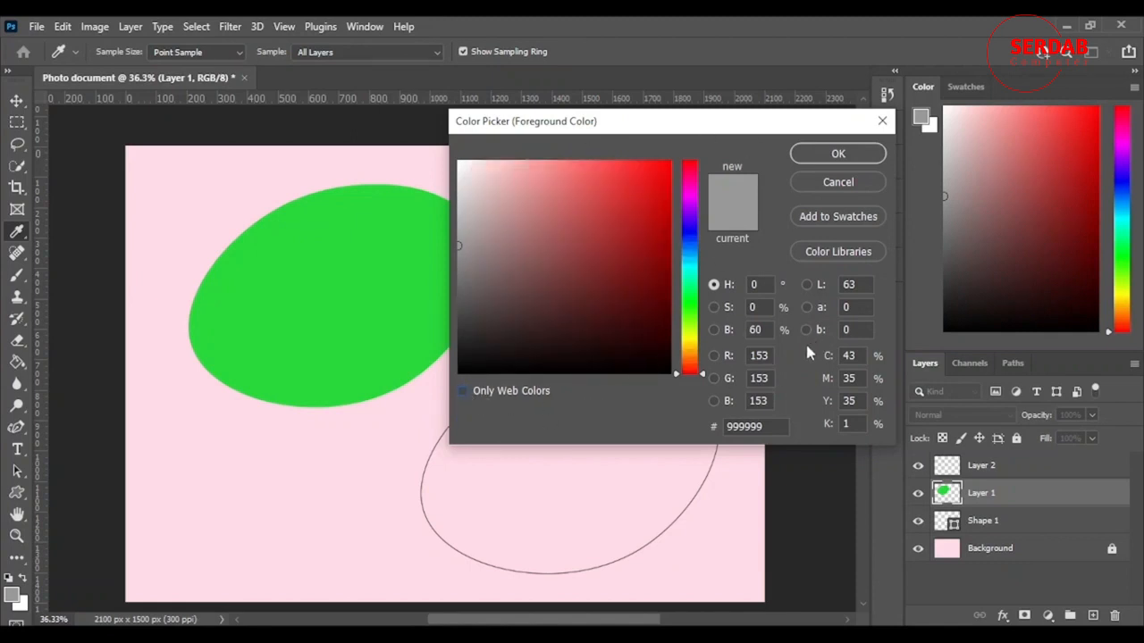
# Try a hue of 65° for the new color and change it to 14°
pyautogui.click(690, 369)
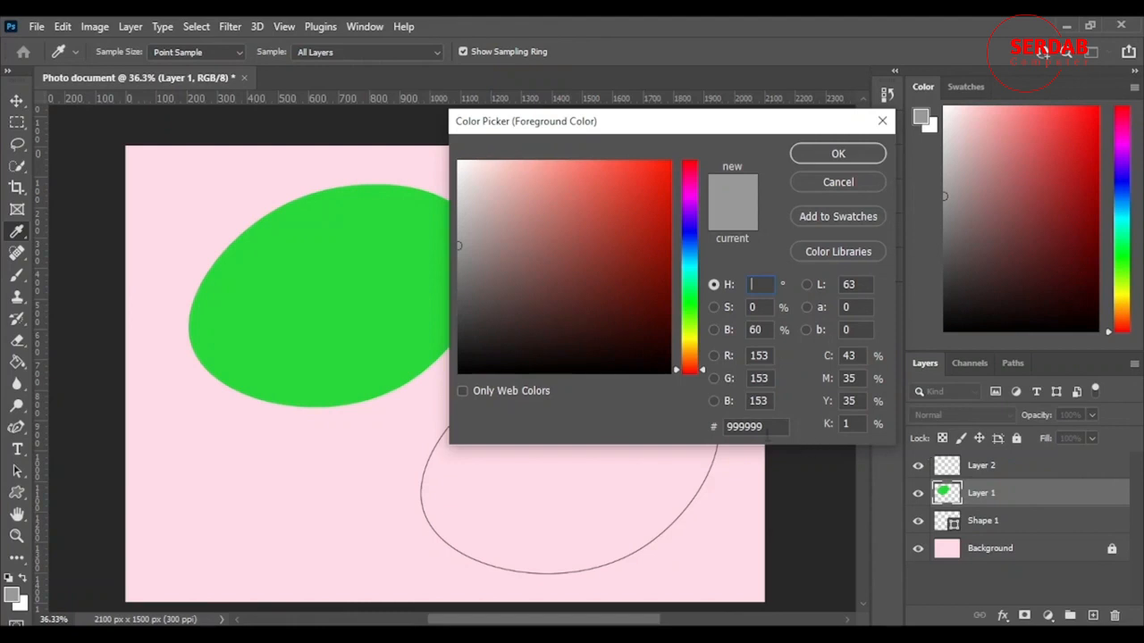
pyautogui.write('65')
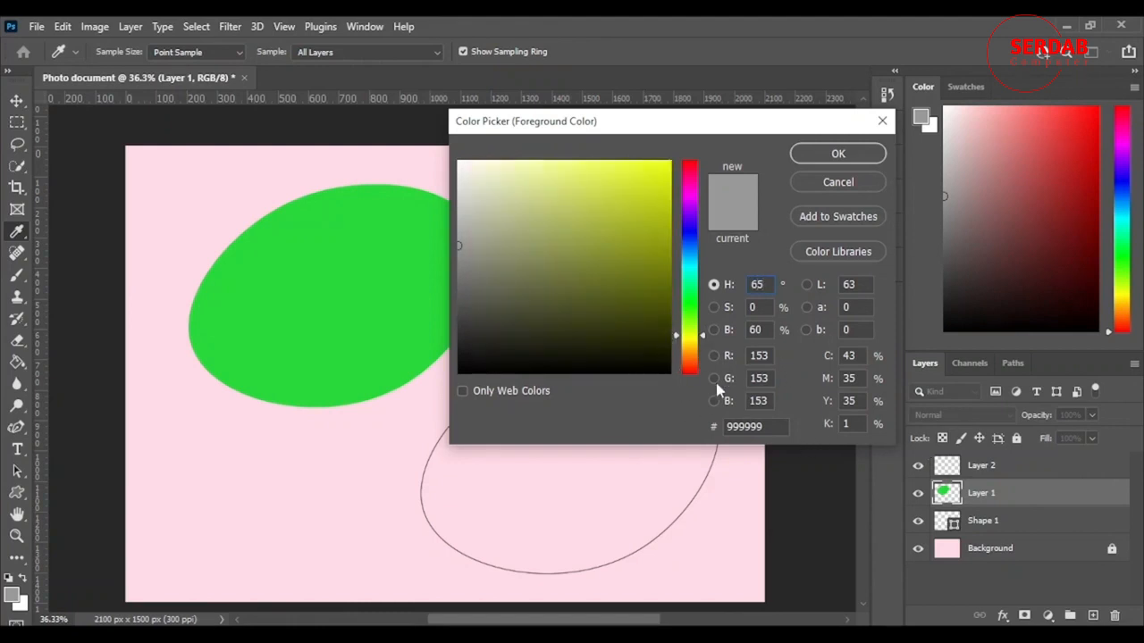
pyautogui.press('BackSpace')
pyautogui.press('BackSpace')
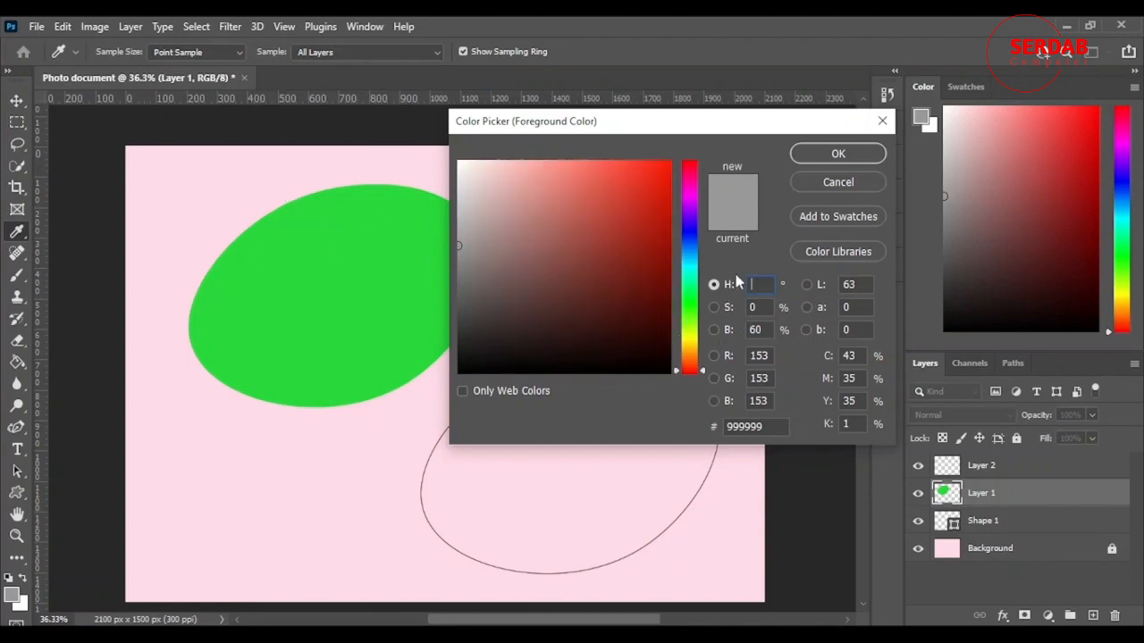
pyautogui.write('14')
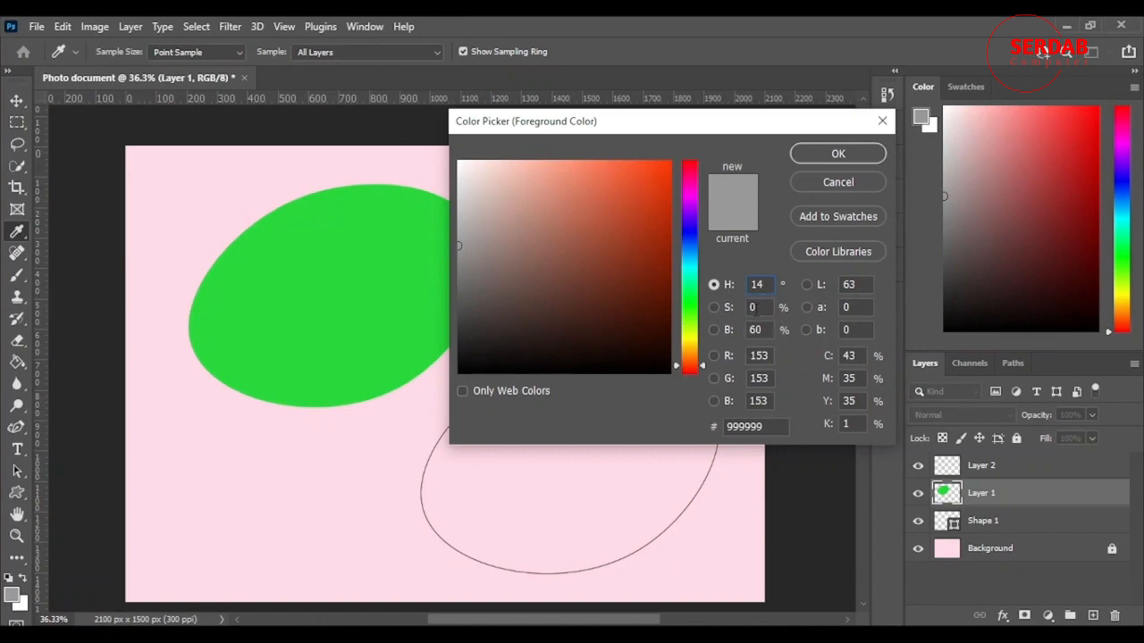
# Try a saturation of 100% for the new color and change it to 34%
pyautogui.doubleClick(752, 307)
pyautogui.write('100')
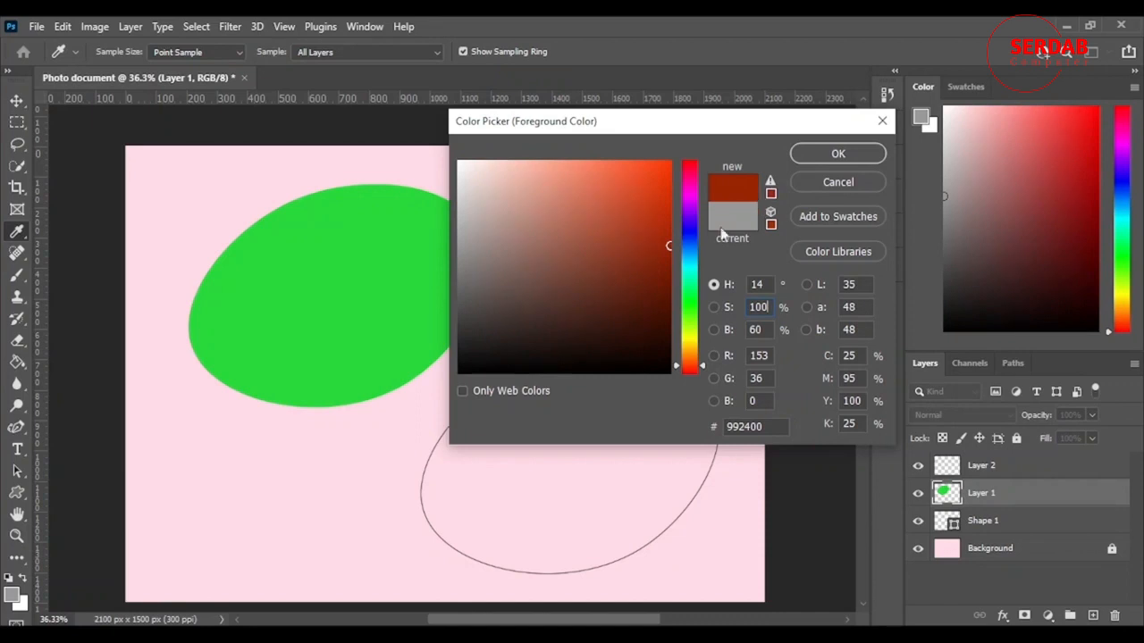
pyautogui.press('BackSpace')
pyautogui.press('BackSpace')
pyautogui.press('BackSpace')
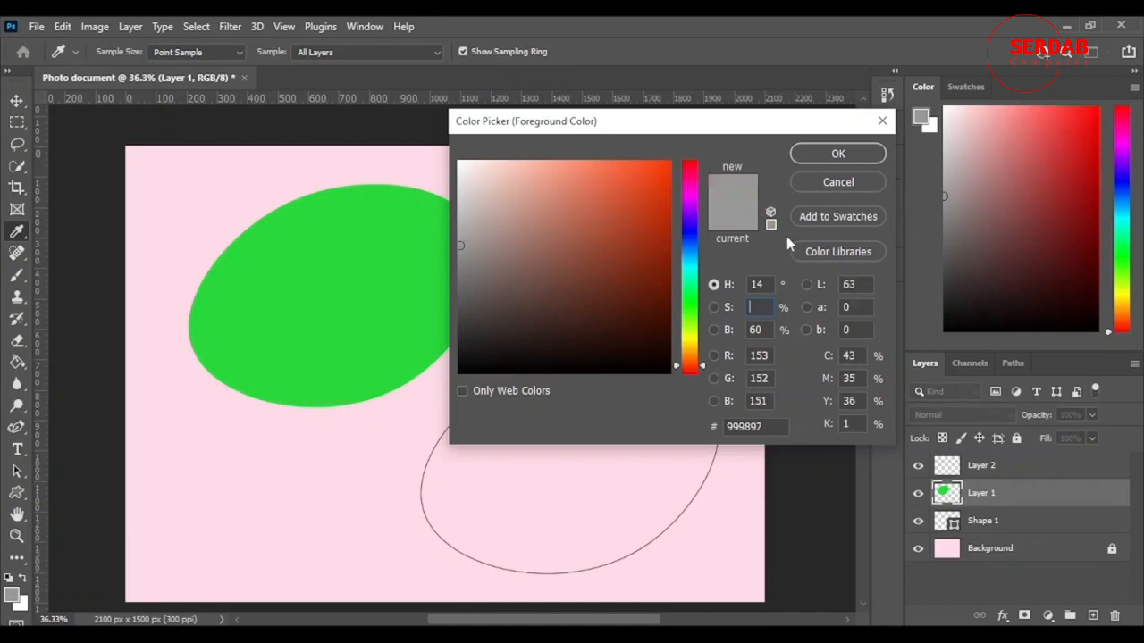
pyautogui.write('34')
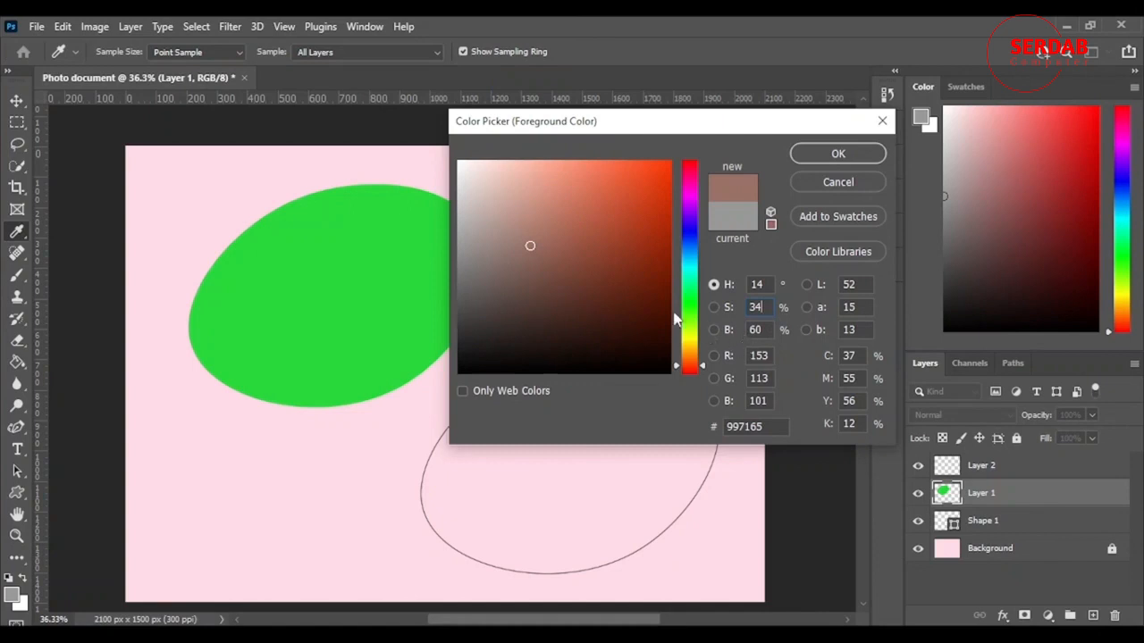
# Try a brightness of 100% for the new color and change it to 0%
pyautogui.click(761, 331)
pyautogui.press('BackSpace')
pyautogui.press('BackSpace')
pyautogui.write('100')
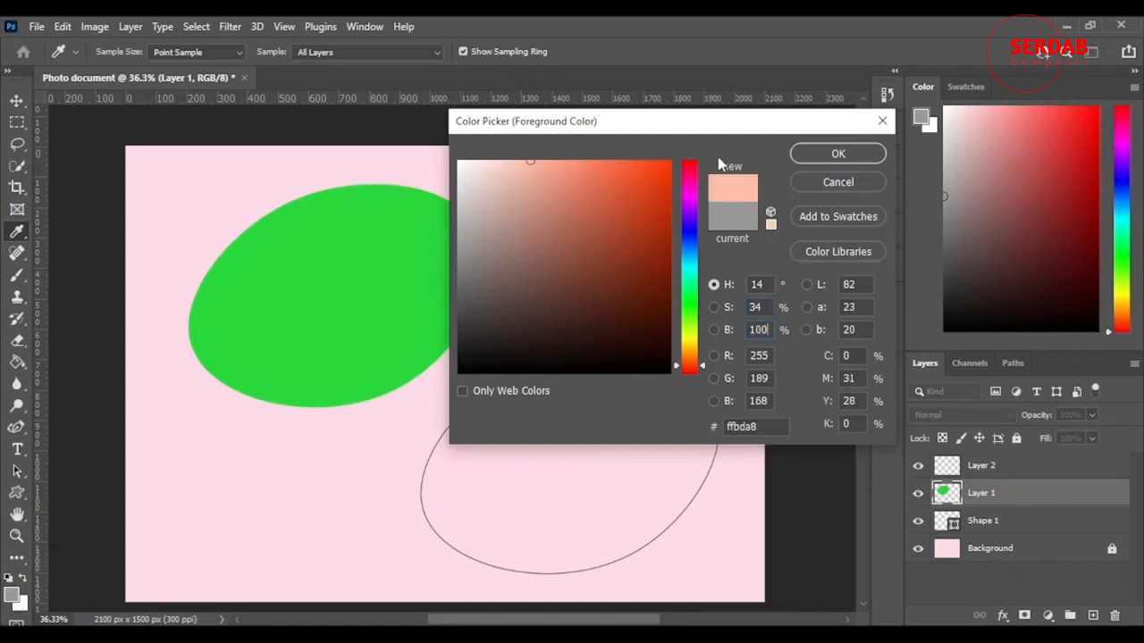
pyautogui.press('BackSpace')
pyautogui.press('BackSpace')
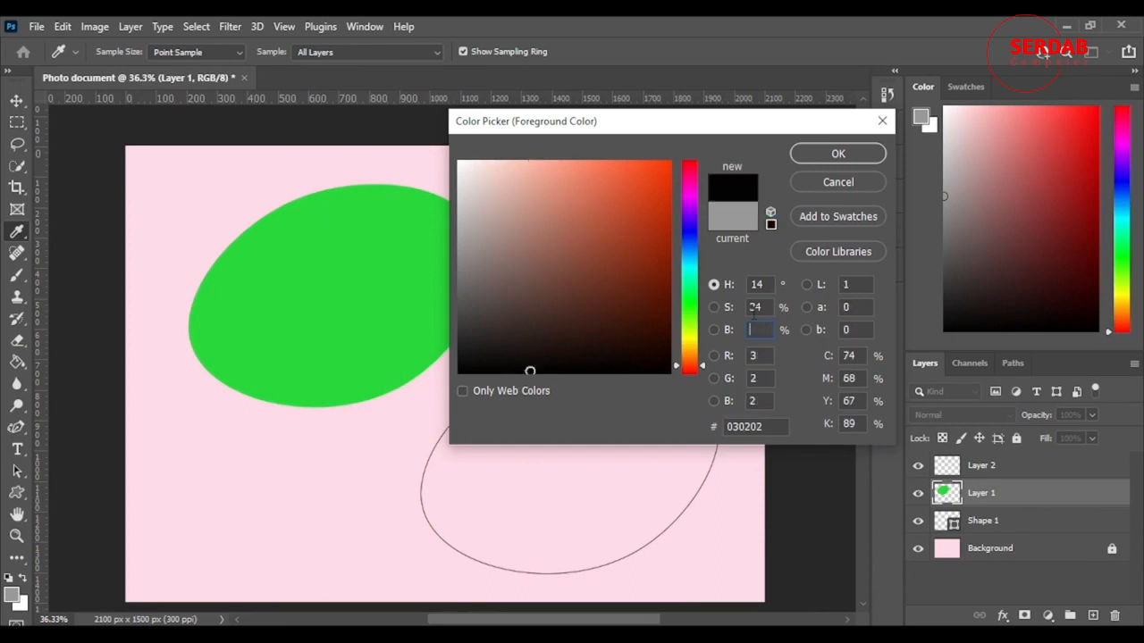
pyautogui.write('0')
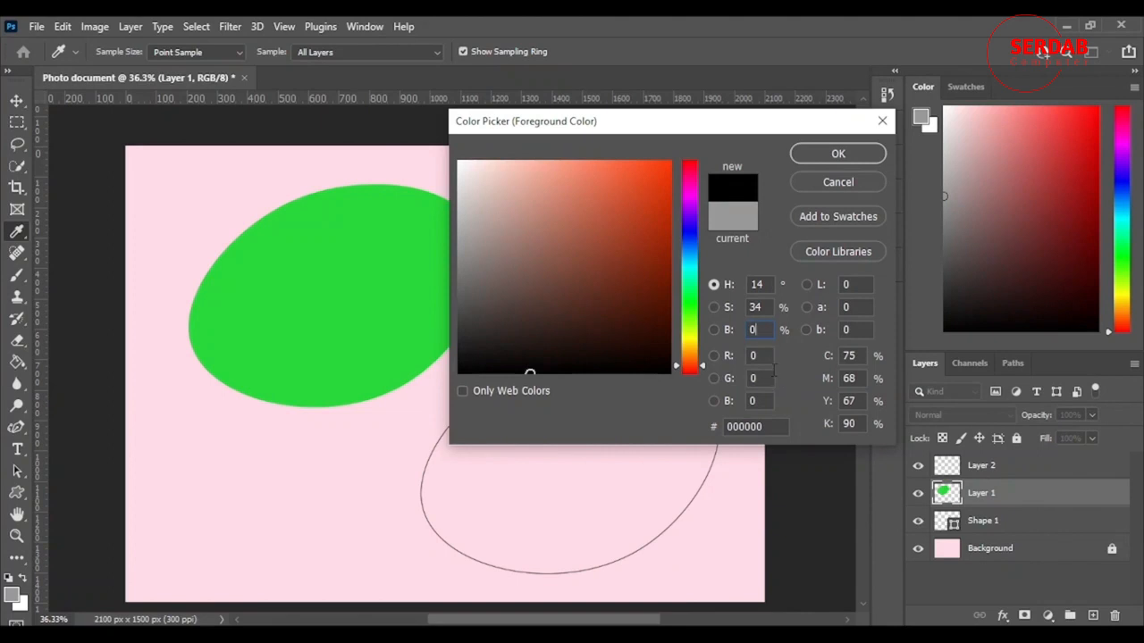
# Define the new color by RGB values: red 12, green 9 and blue 45
pyautogui.click(753, 355)
pyautogui.write('12')
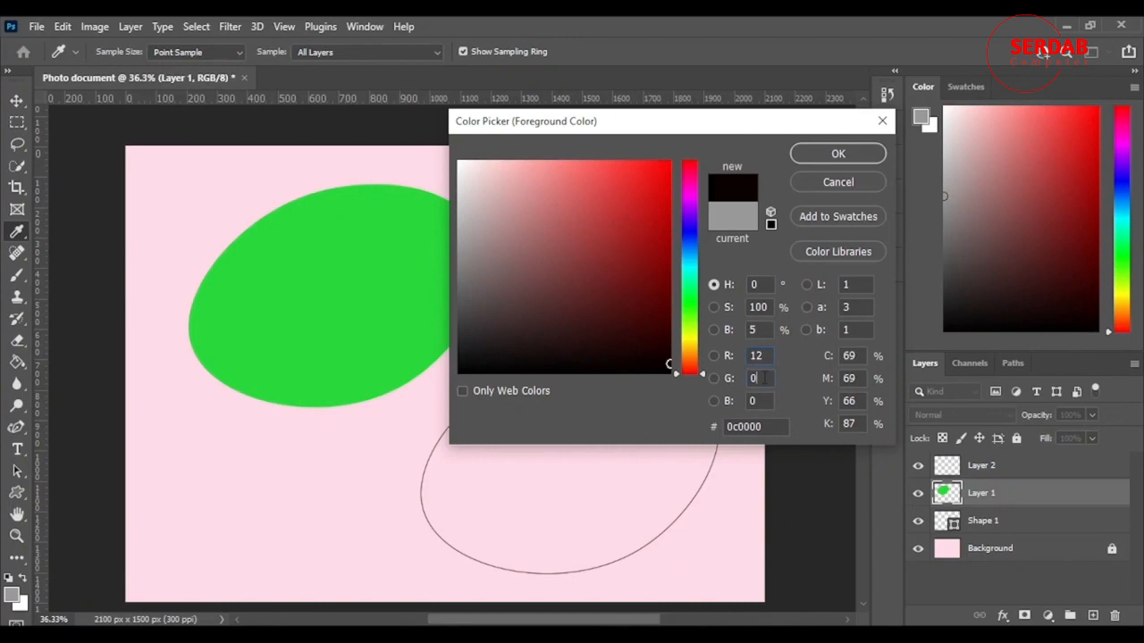
pyautogui.write('9')
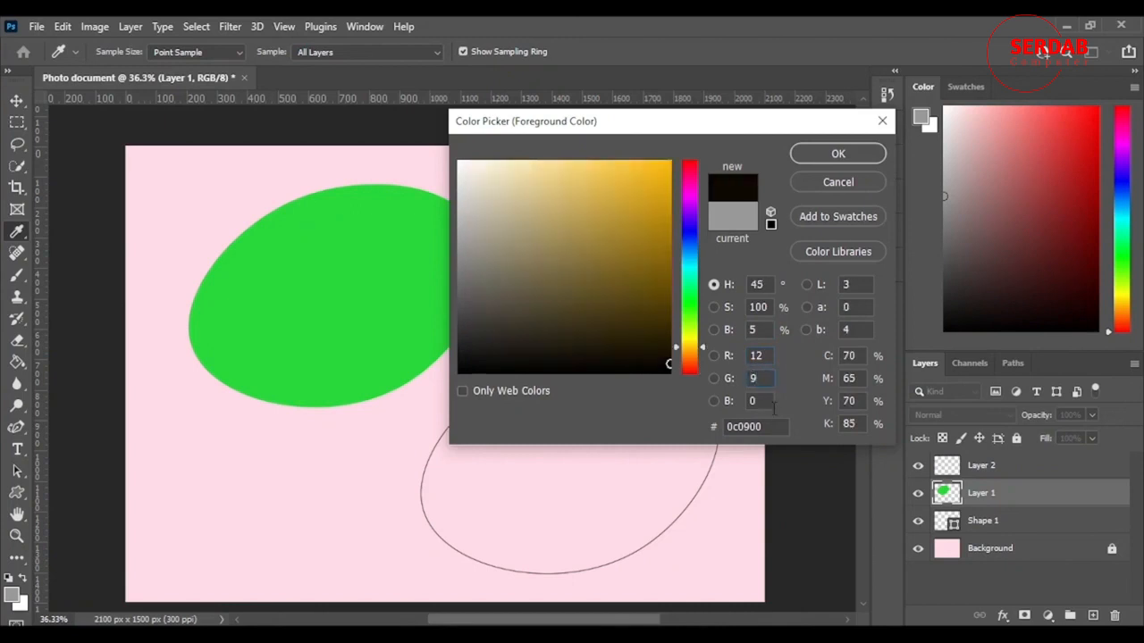
pyautogui.click(768, 401)
pyautogui.write('45')
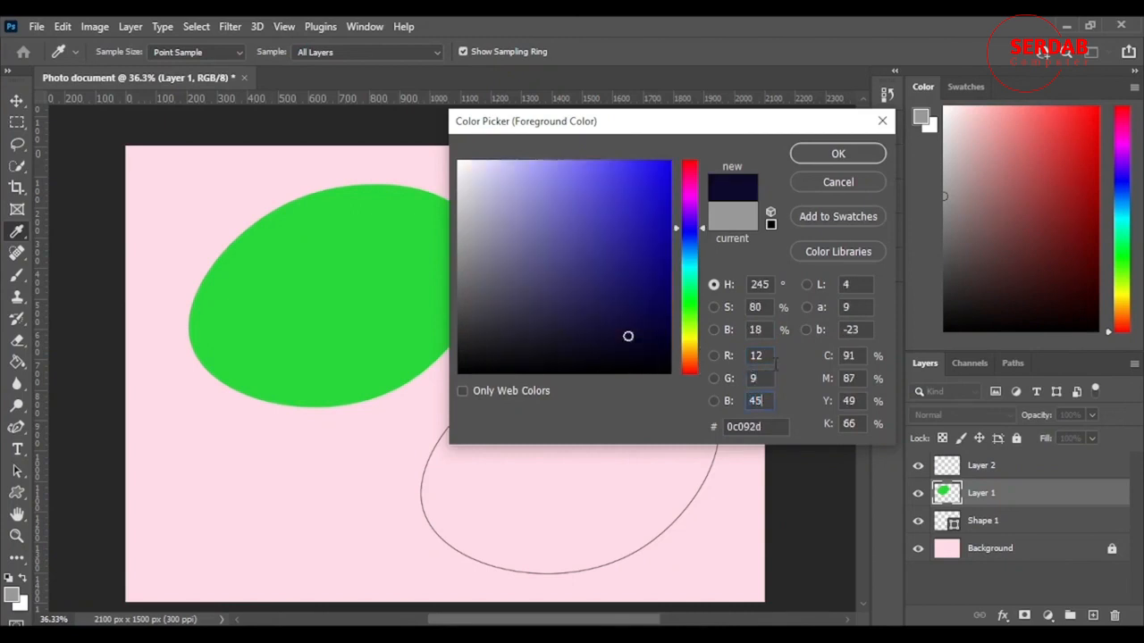
# Try a brightness of 60% for the new color and change it to a darker blue, 1f1686, in the color field
pyautogui.click(755, 330)
pyautogui.write('60')
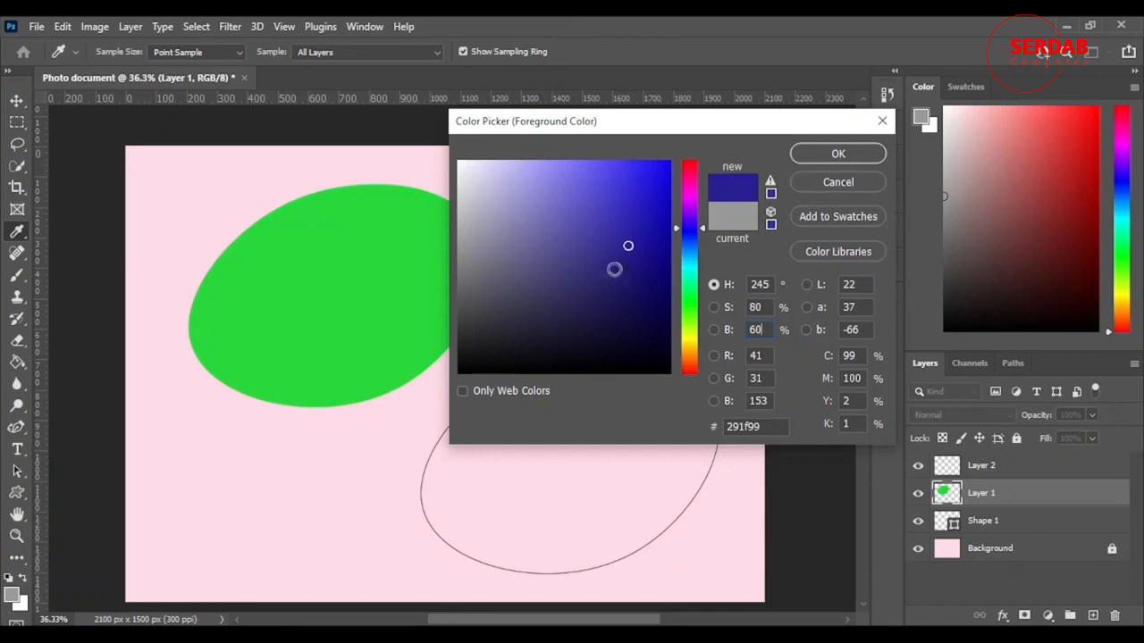
pyautogui.moveTo(554, 170)
pyautogui.mouseDown()
pyautogui.moveTo(541, 174)
pyautogui.moveTo(614, 164)
pyautogui.moveTo(546, 204)
pyautogui.moveTo(636, 261)
pyautogui.mouseUp()
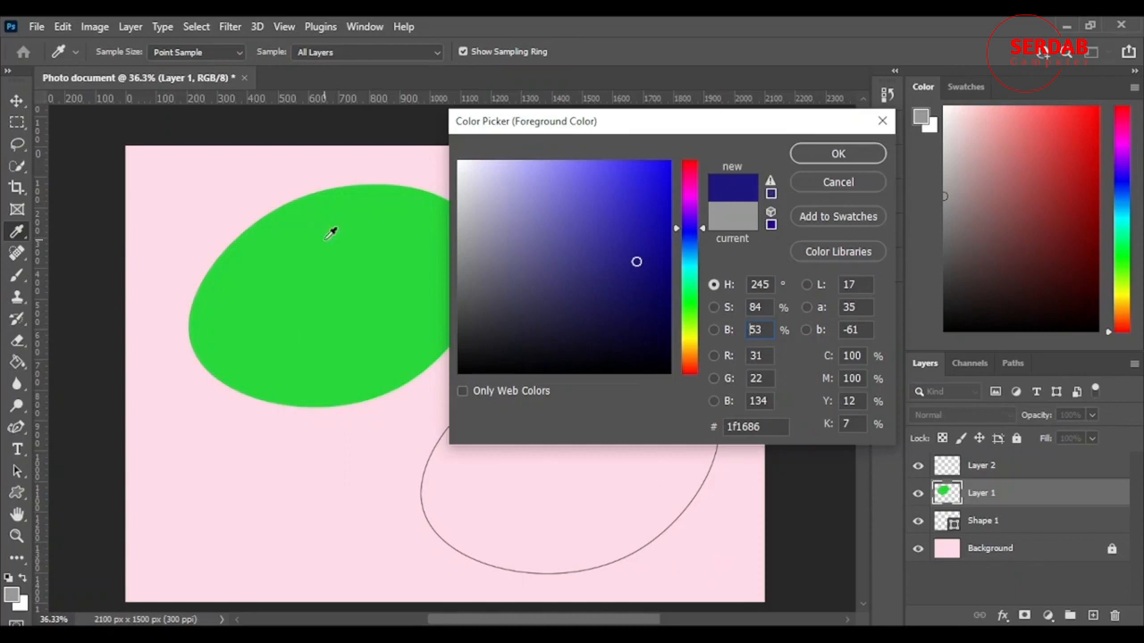
# Sample the green oval and the pink background on the canvas as the new color
pyautogui.click(276, 256)
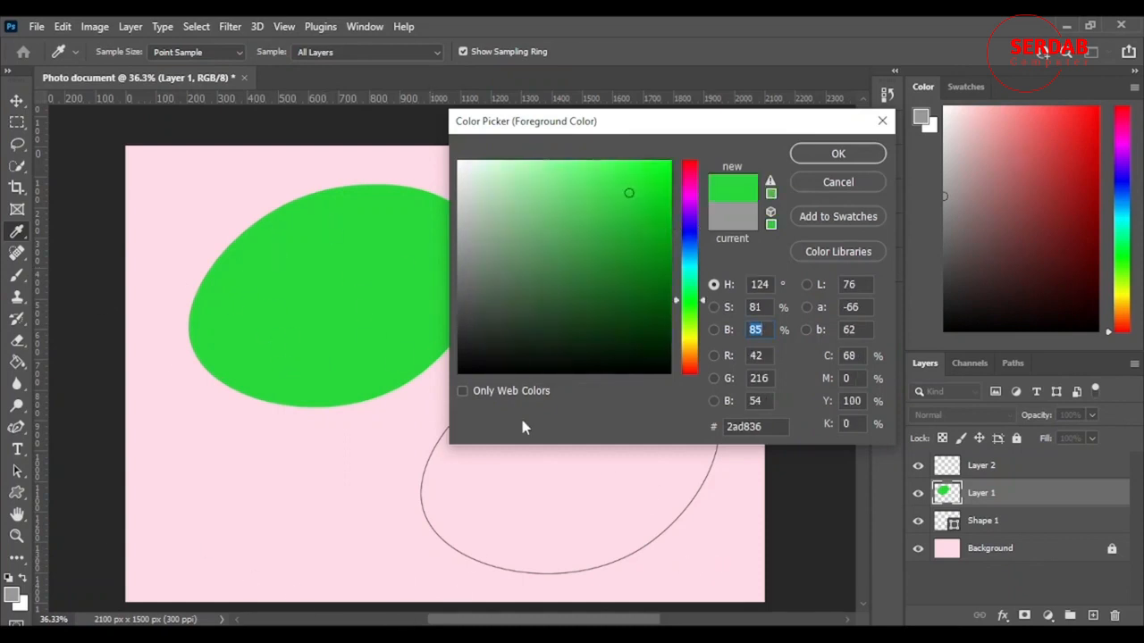
pyautogui.click(178, 217)
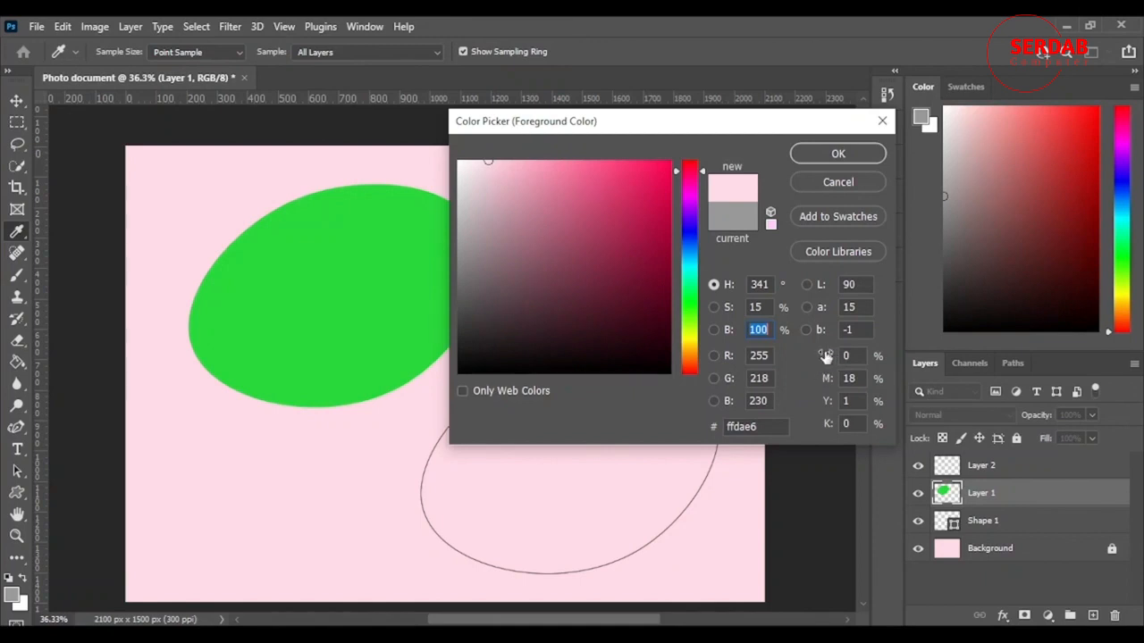
# Try different CMYK values for the new color, ending with cyan, magenta, yellow and black all at 0%
pyautogui.moveTo(828, 358); pyautogui.dragTo(427, 431)
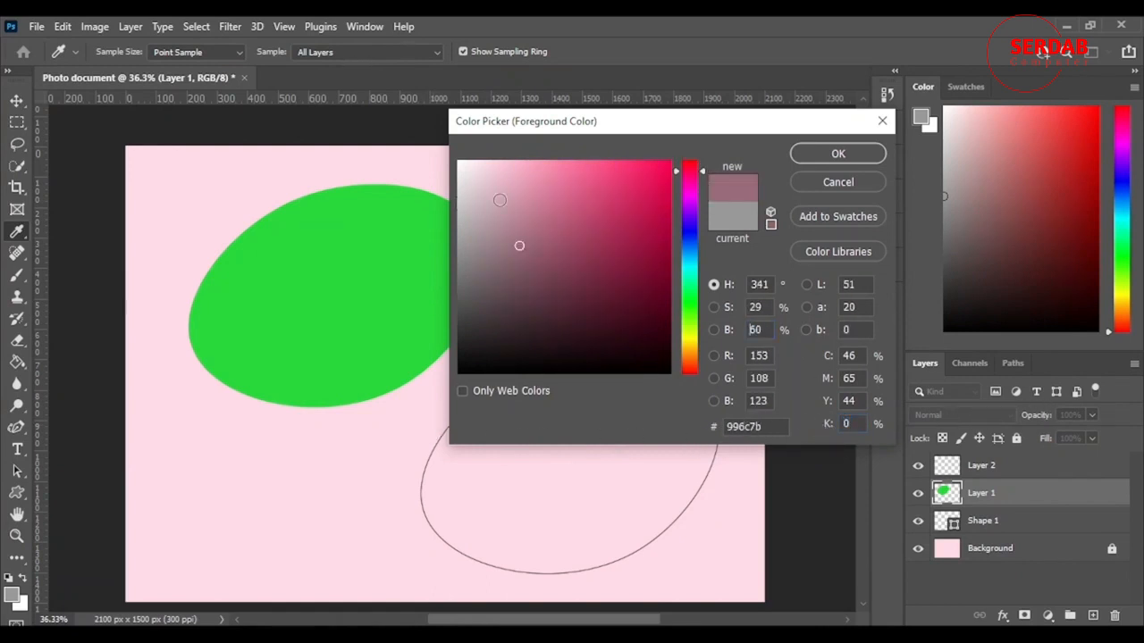
pyautogui.moveTo(827, 403); pyautogui.dragTo(694, 409)
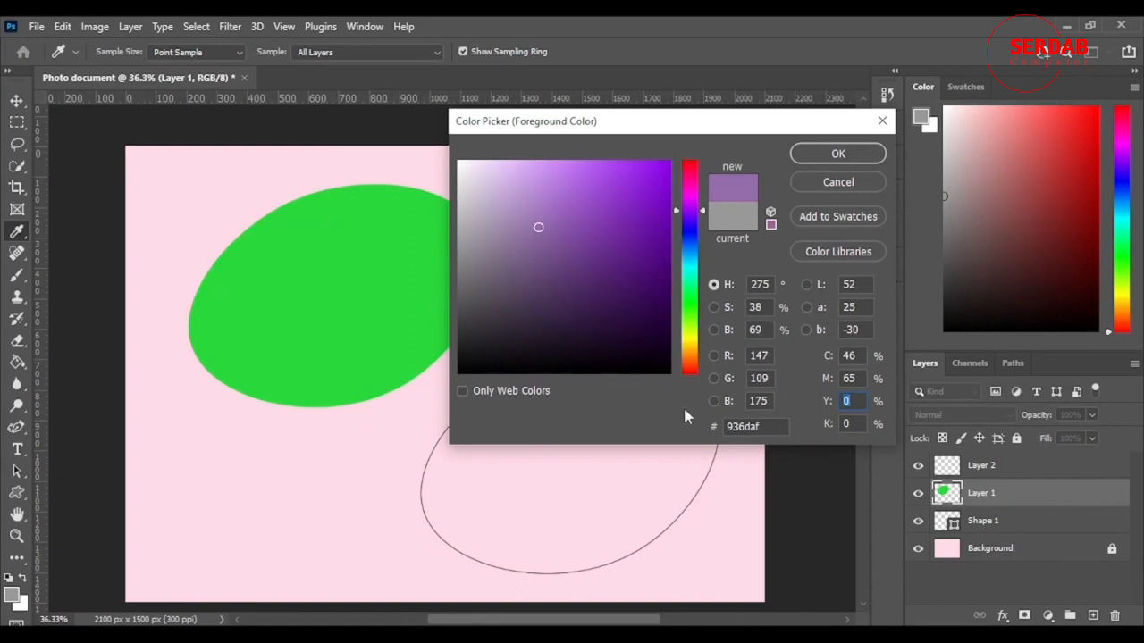
pyautogui.moveTo(684, 410); pyautogui.dragTo(685, 410)
pyautogui.moveTo(824, 384); pyautogui.dragTo(553, 406)
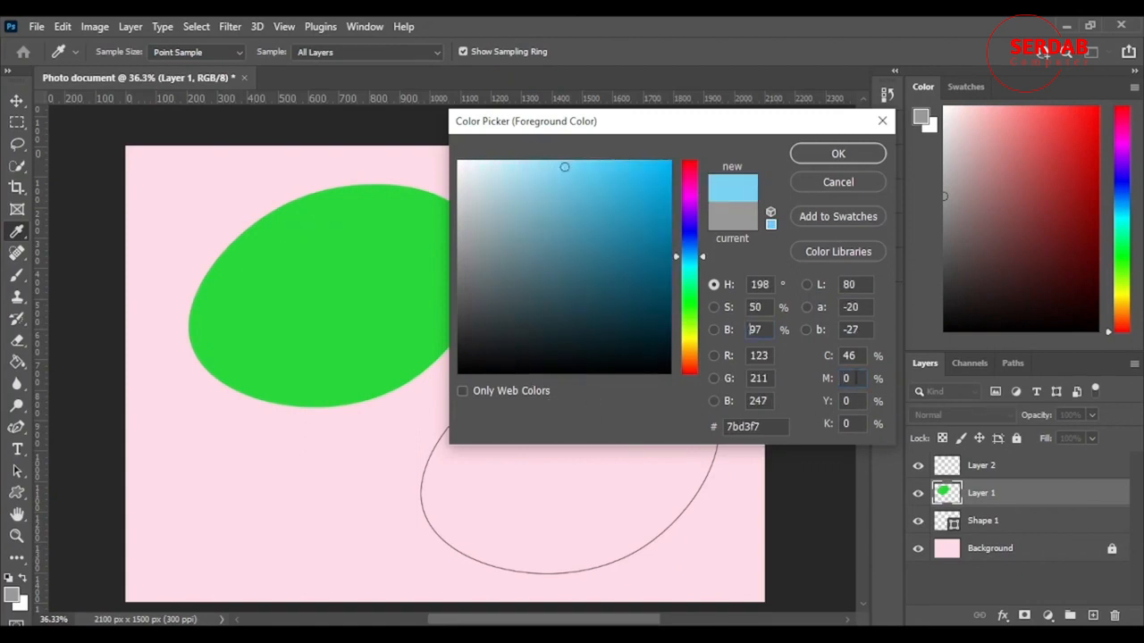
pyautogui.moveTo(827, 360); pyautogui.dragTo(508, 409)
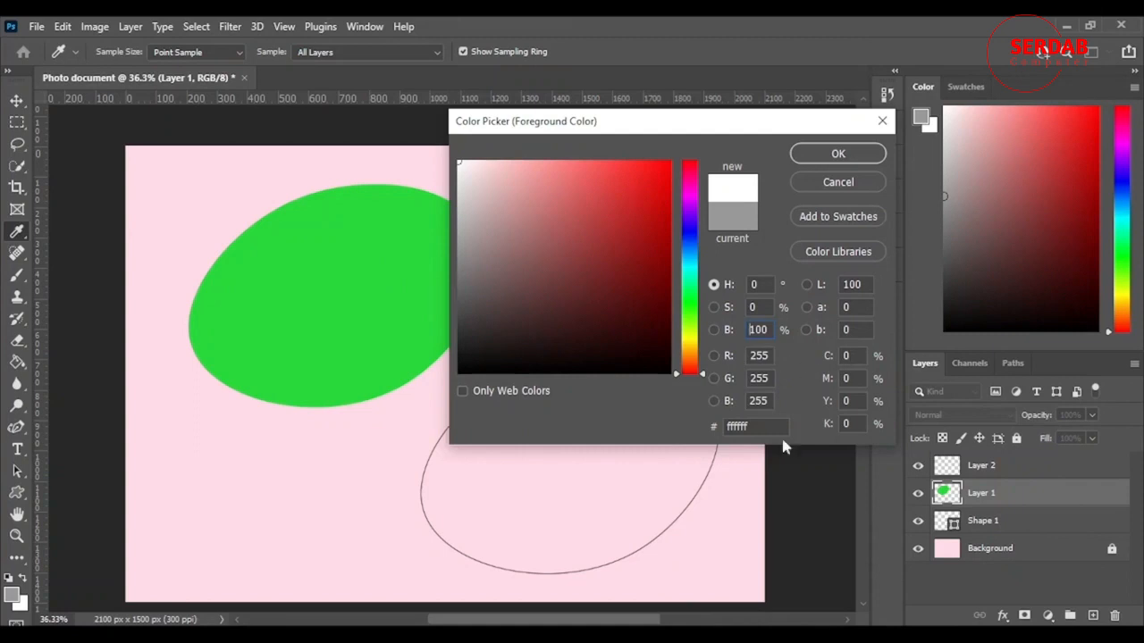
# Choose the dark red 9b3737 and save it as a swatch named "phone color", including it in the current library
pyautogui.click(595, 244)
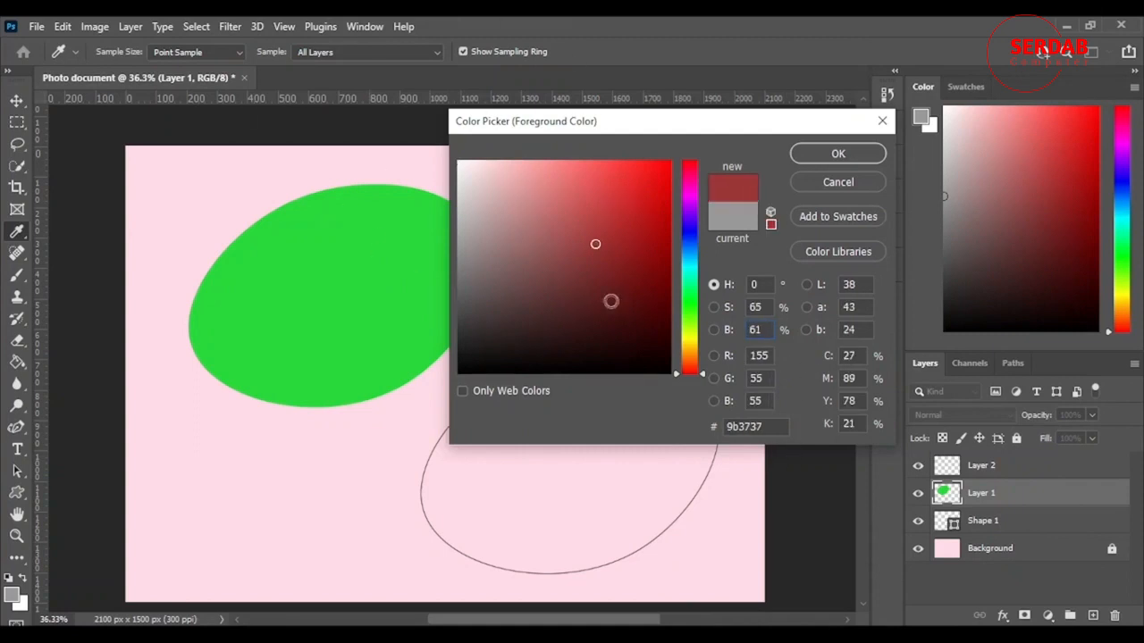
pyautogui.click(838, 215)
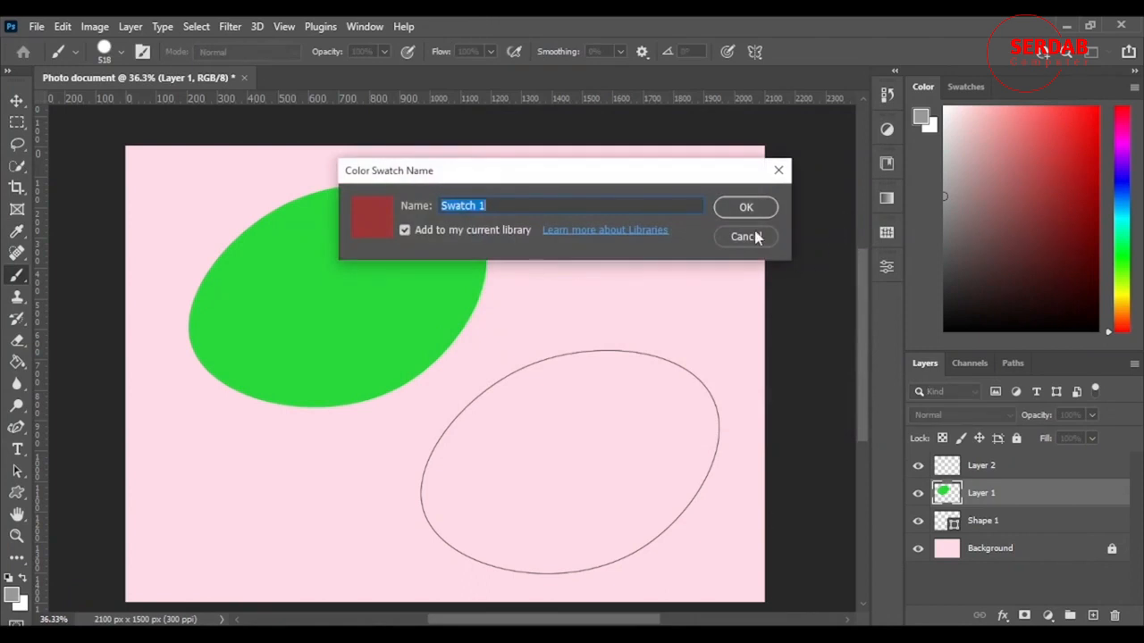
pyautogui.press('BackSpace')
pyautogui.write('phone color')
pyautogui.click(745, 207)
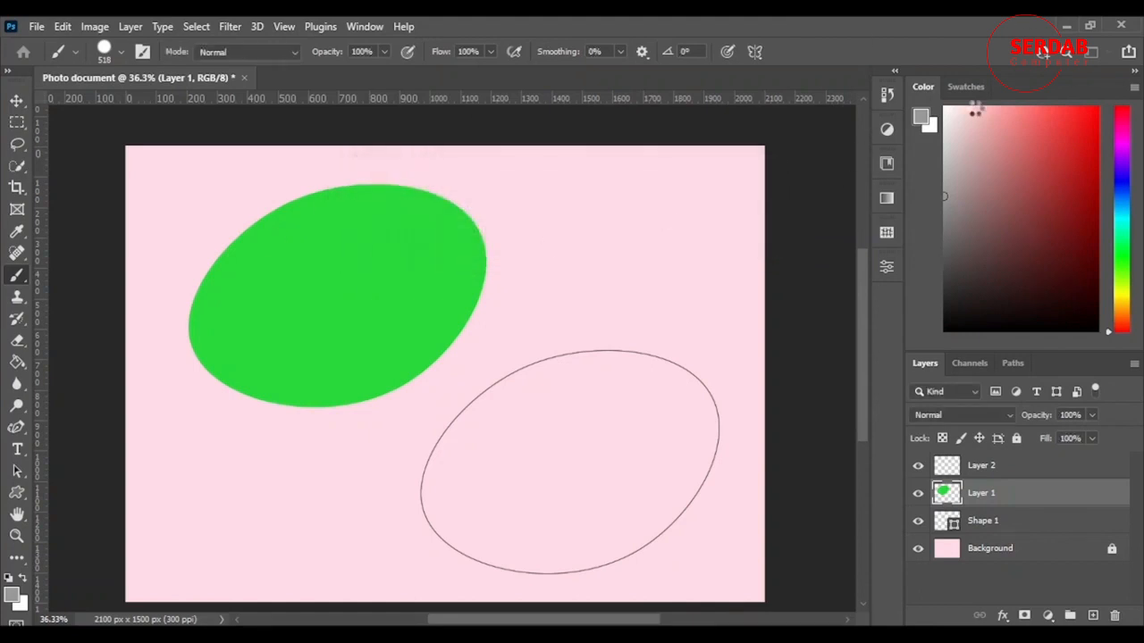
# Accept the dark red as the foreground color and put away the Libraries panel with its sharing tip
pyautogui.click(965, 87)
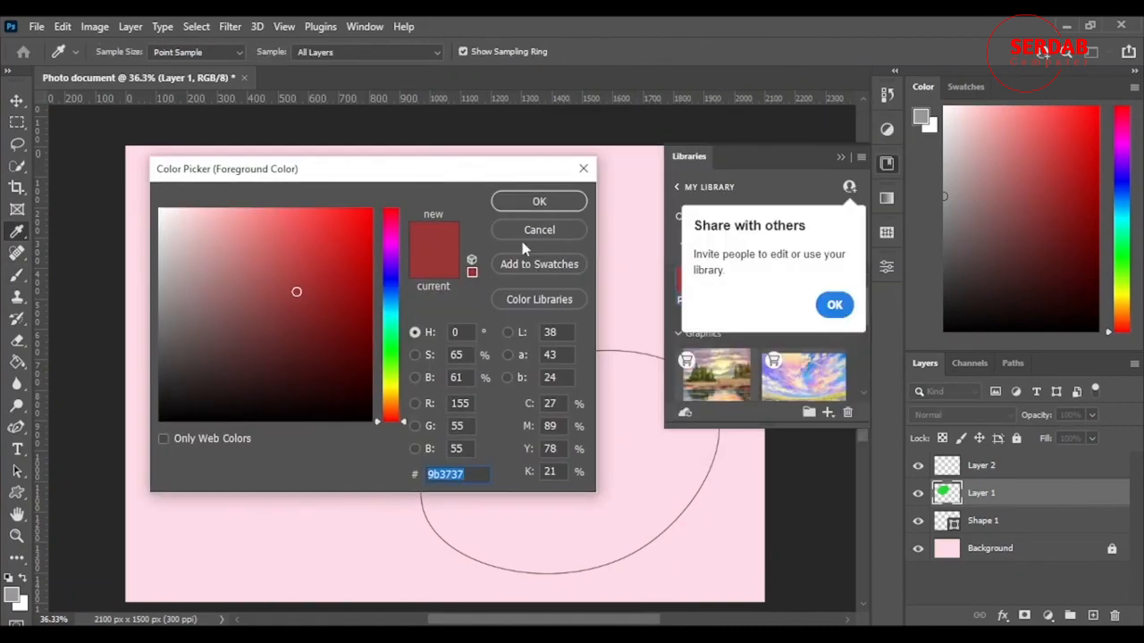
pyautogui.click(549, 202)
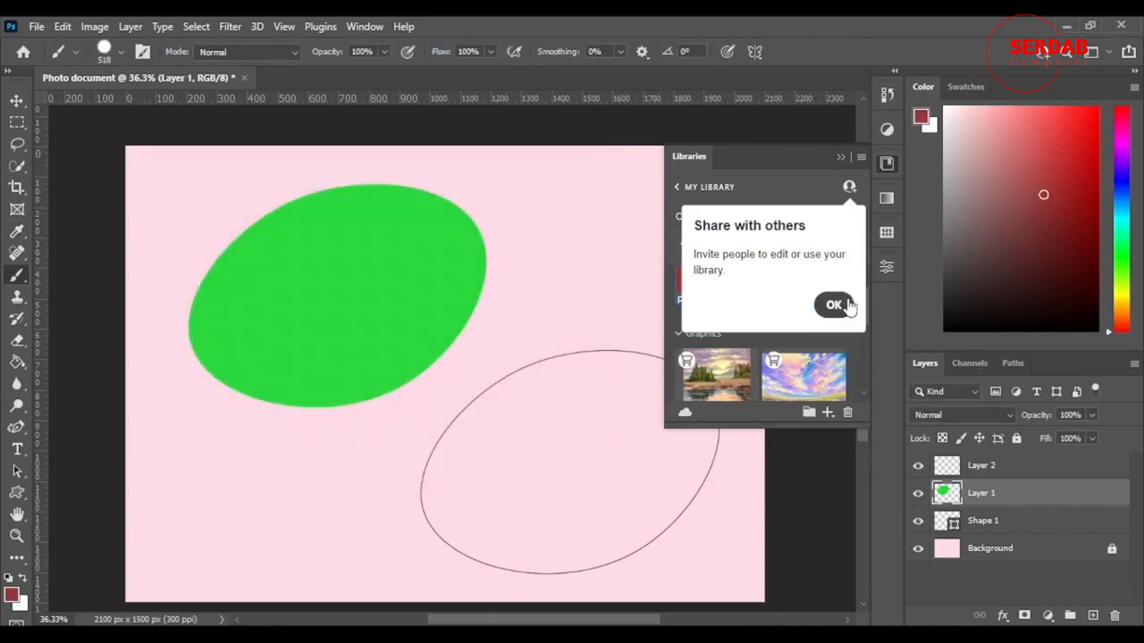
pyautogui.click(844, 303)
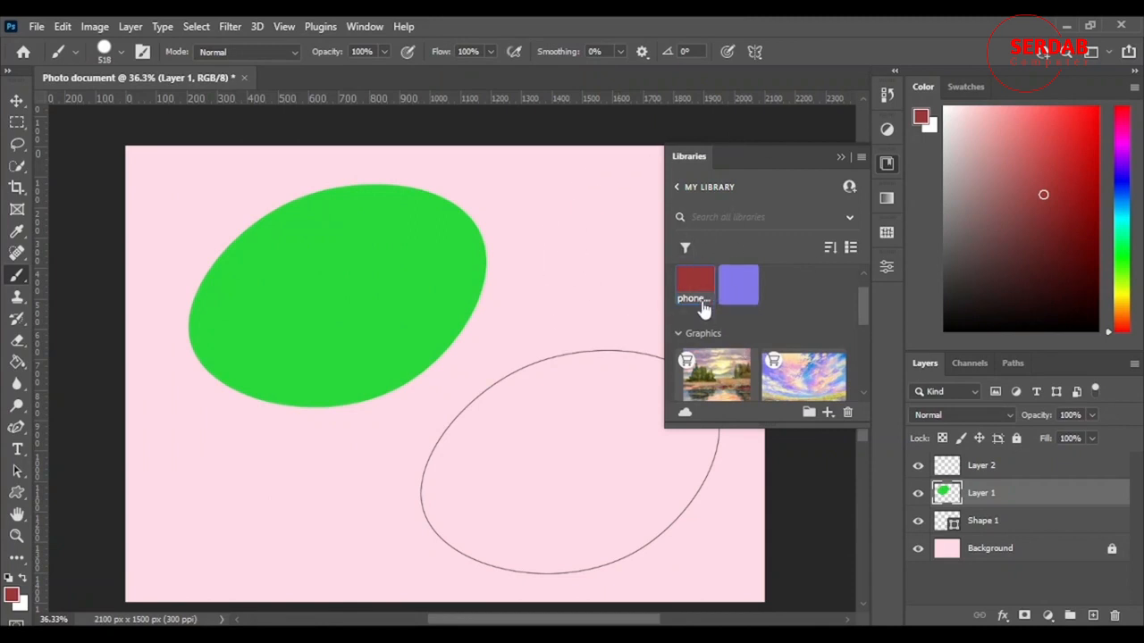
pyautogui.click(840, 158)
# Collapse all the expanded swatch groups, from Pale up to RGB
pyautogui.click(963, 87)
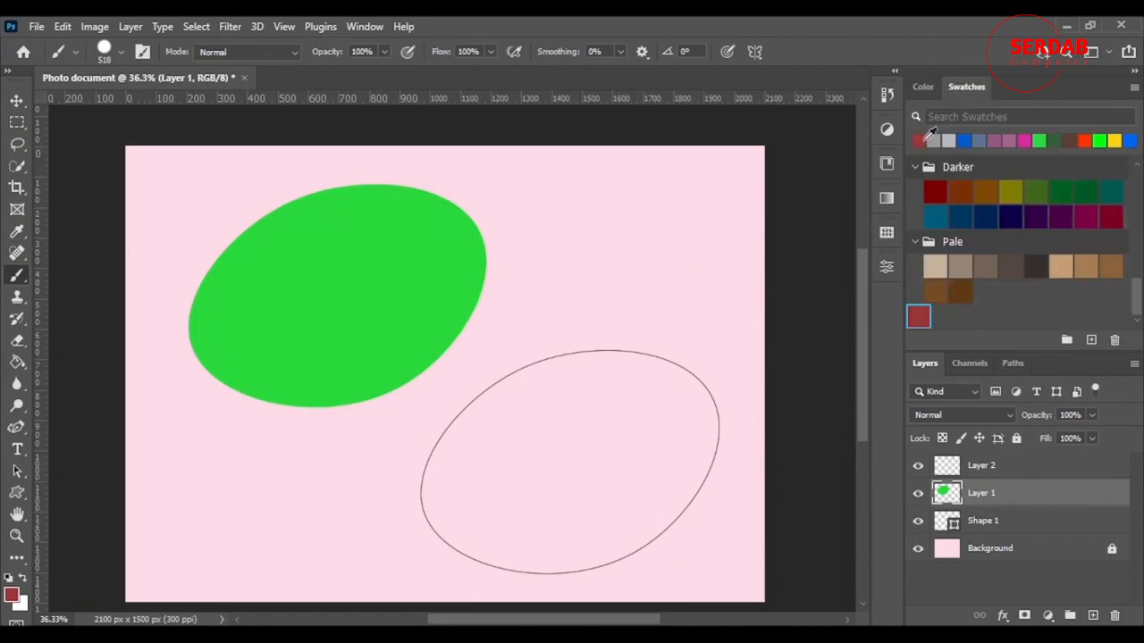
pyautogui.click(915, 243)
pyautogui.click(915, 219)
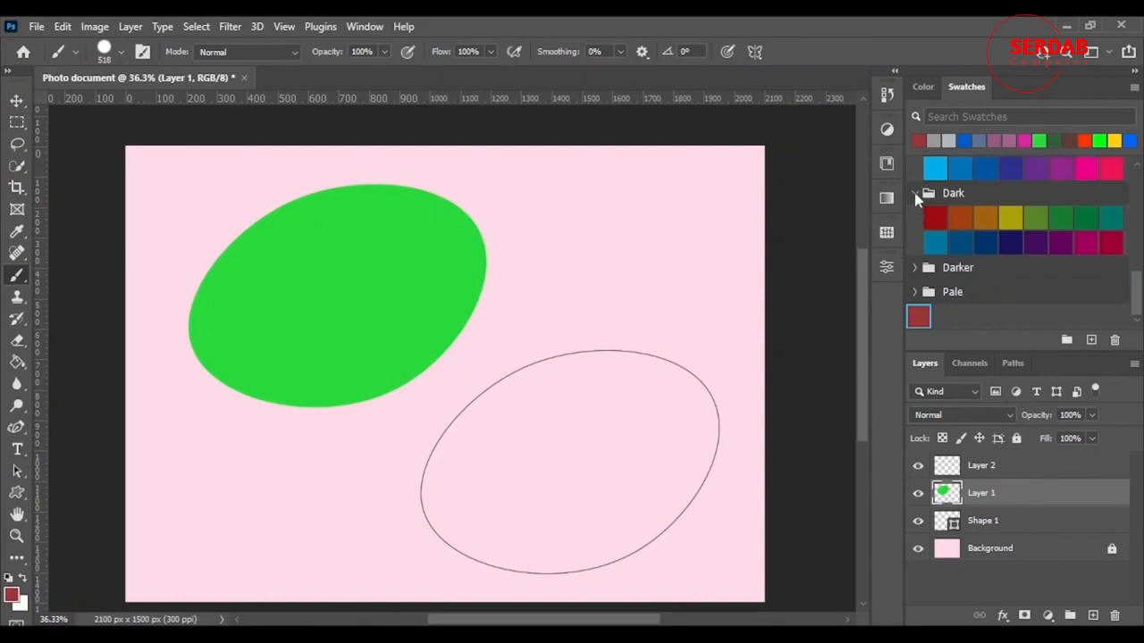
pyautogui.click(915, 195)
pyautogui.click(916, 170)
pyautogui.scroll(1, 916, 174)
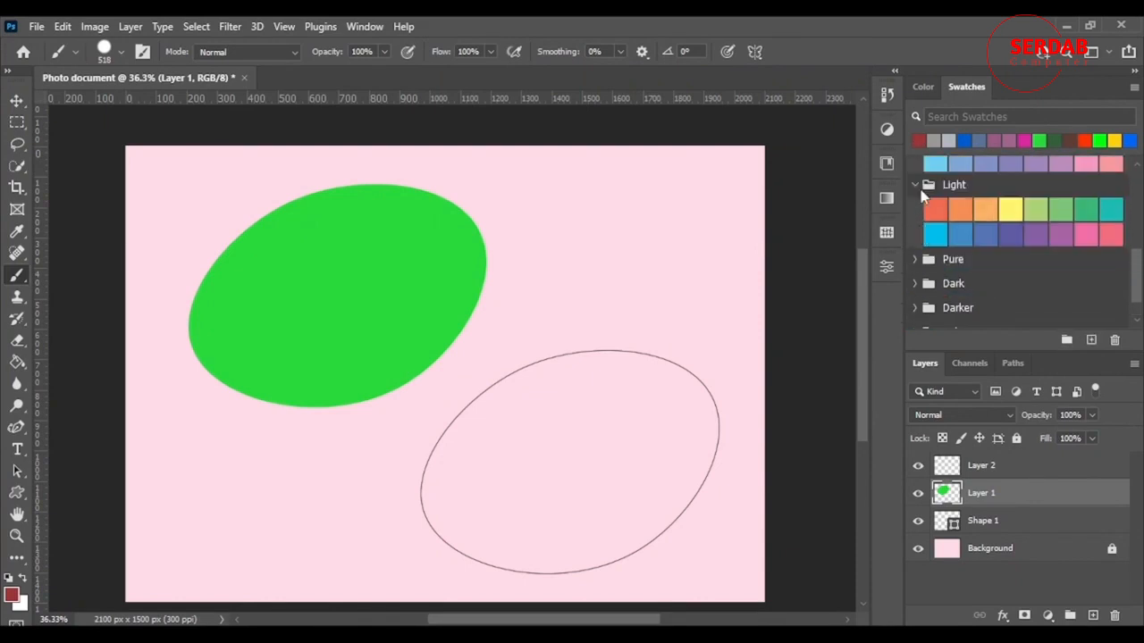
pyautogui.click(915, 183)
pyautogui.click(915, 161)
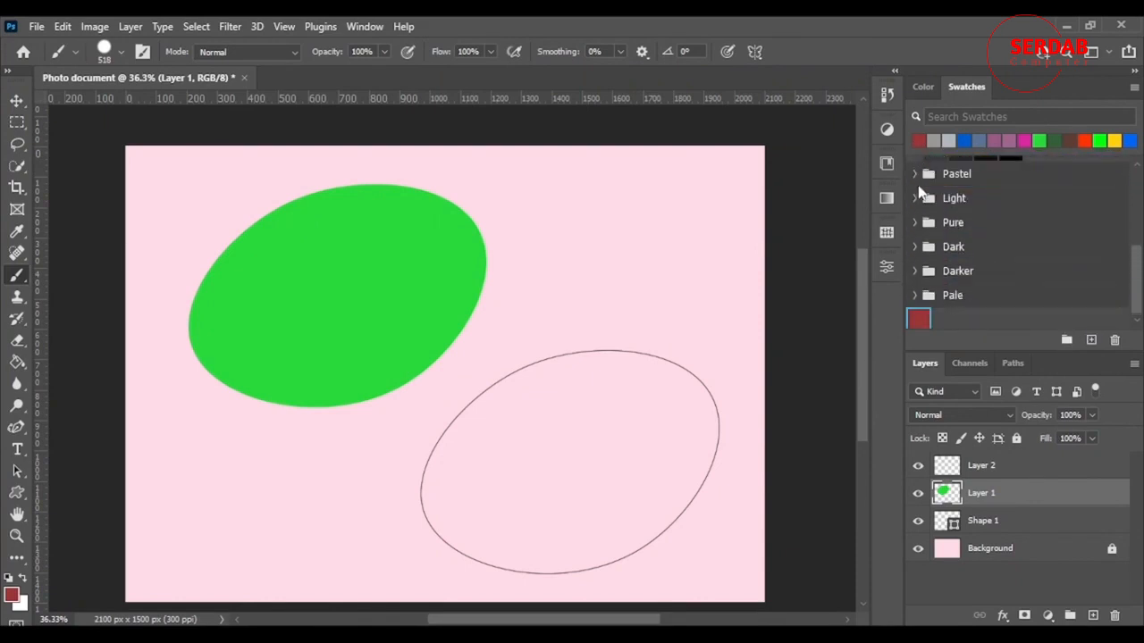
pyautogui.scroll(3, 915, 196)
pyautogui.click(915, 208)
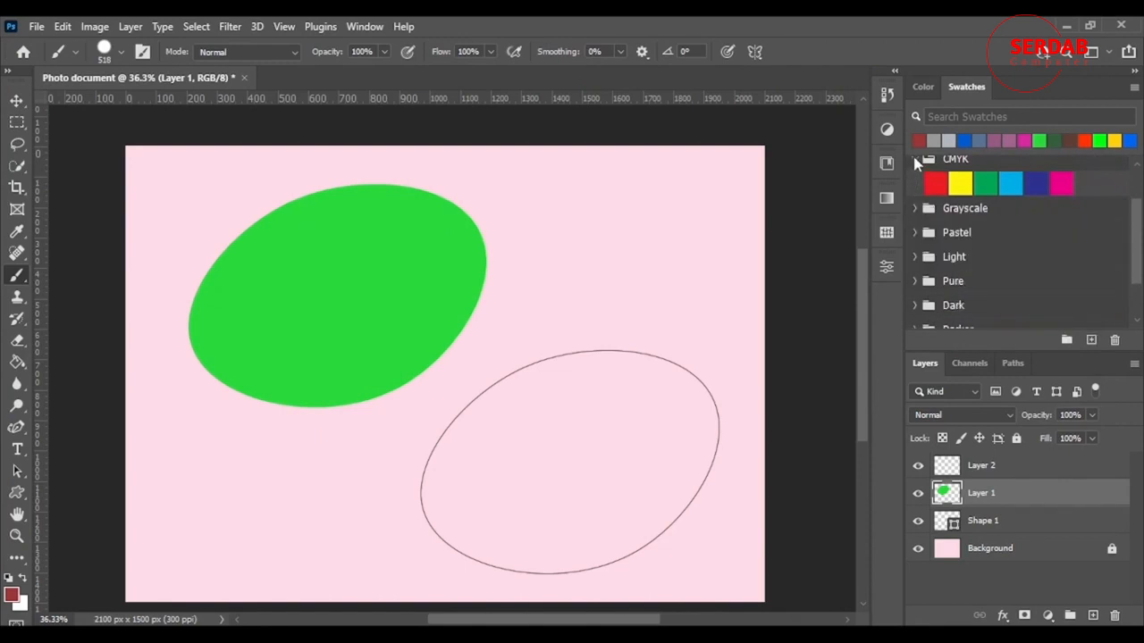
pyautogui.click(915, 159)
pyautogui.scroll(1, 923, 233)
pyautogui.click(916, 169)
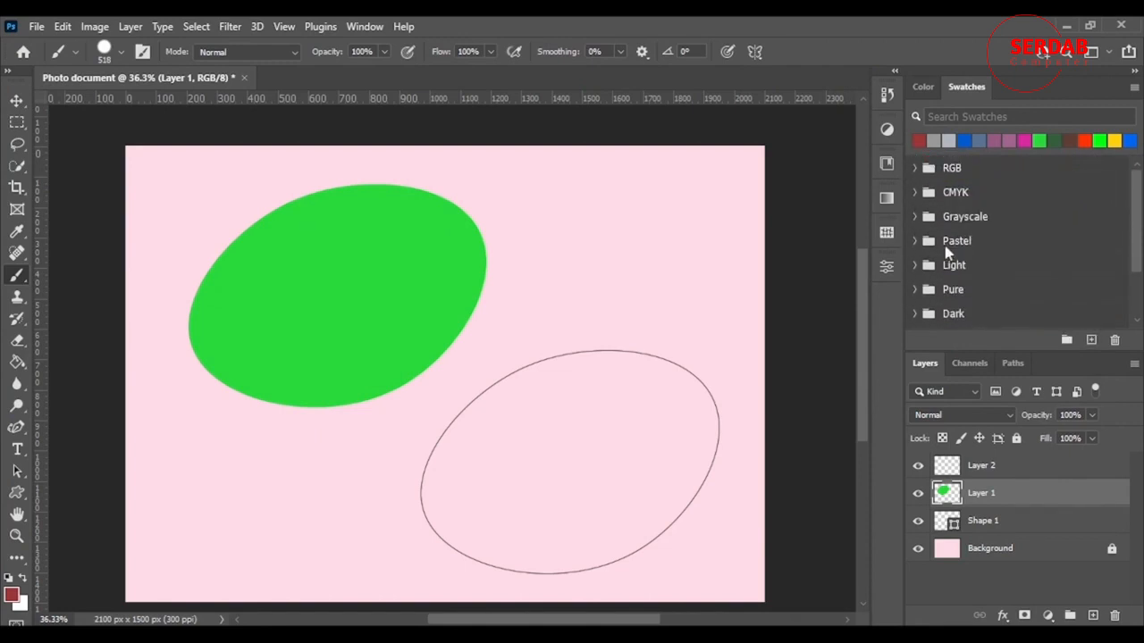
# Create a new swatch group named "Custom colors"
pyautogui.scroll(-2, 974, 295)
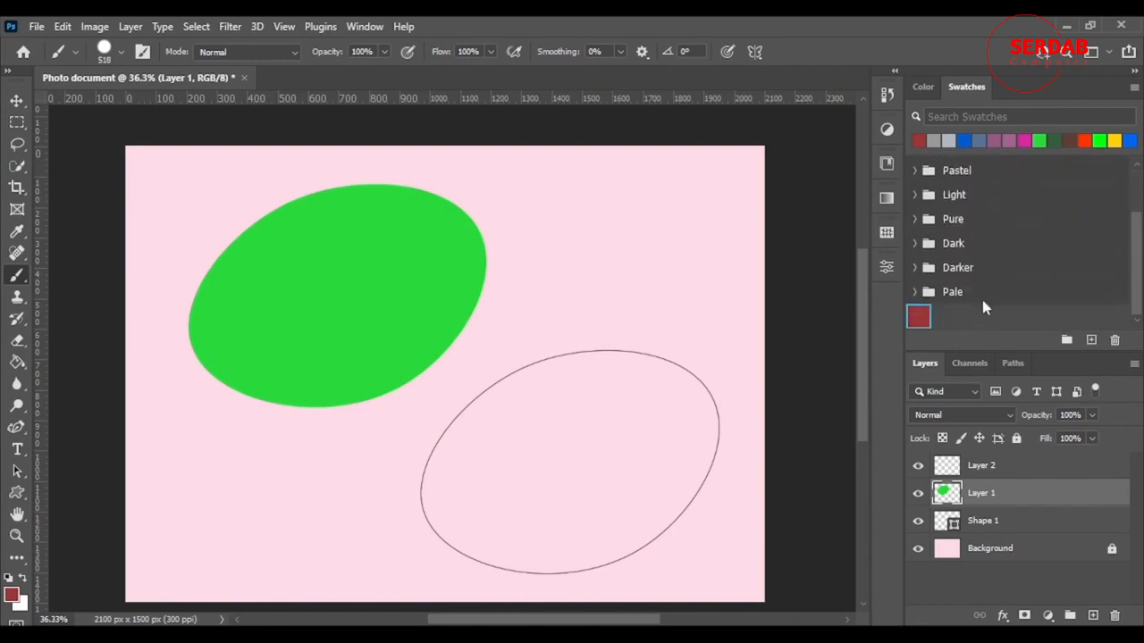
pyautogui.rightClick(921, 315)
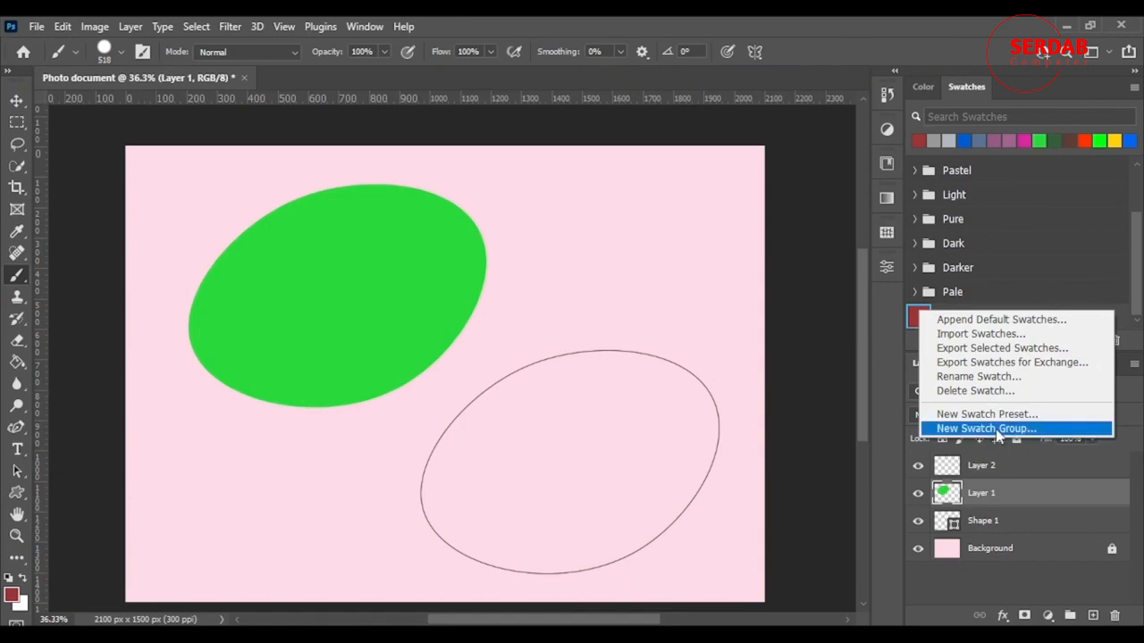
pyautogui.click(986, 428)
pyautogui.write('Custom colors')
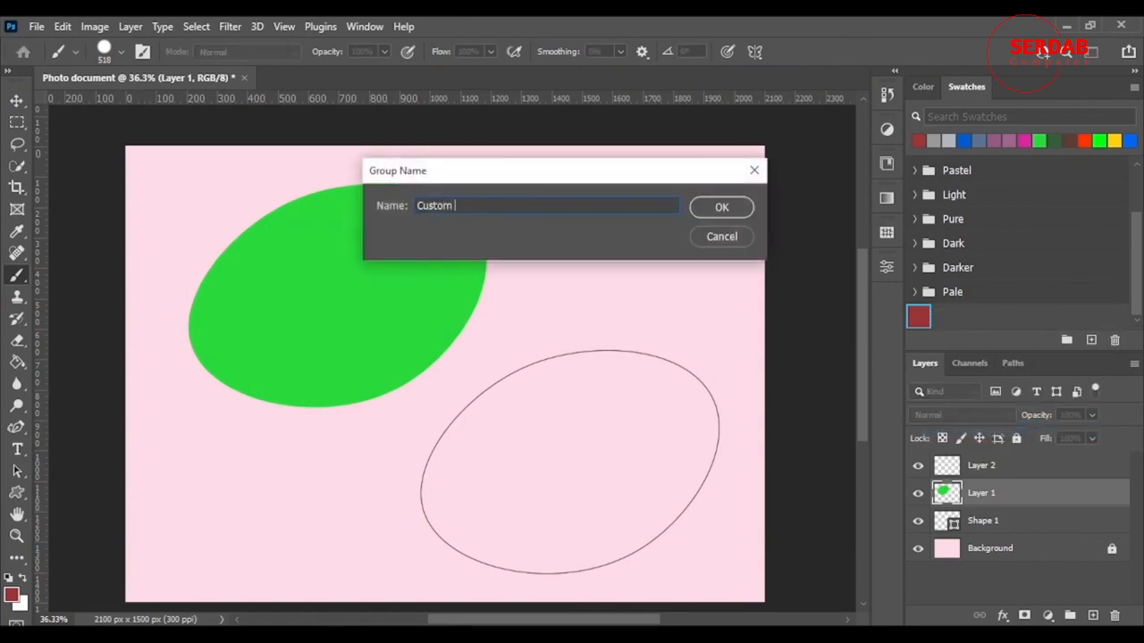
pyautogui.click(747, 211)
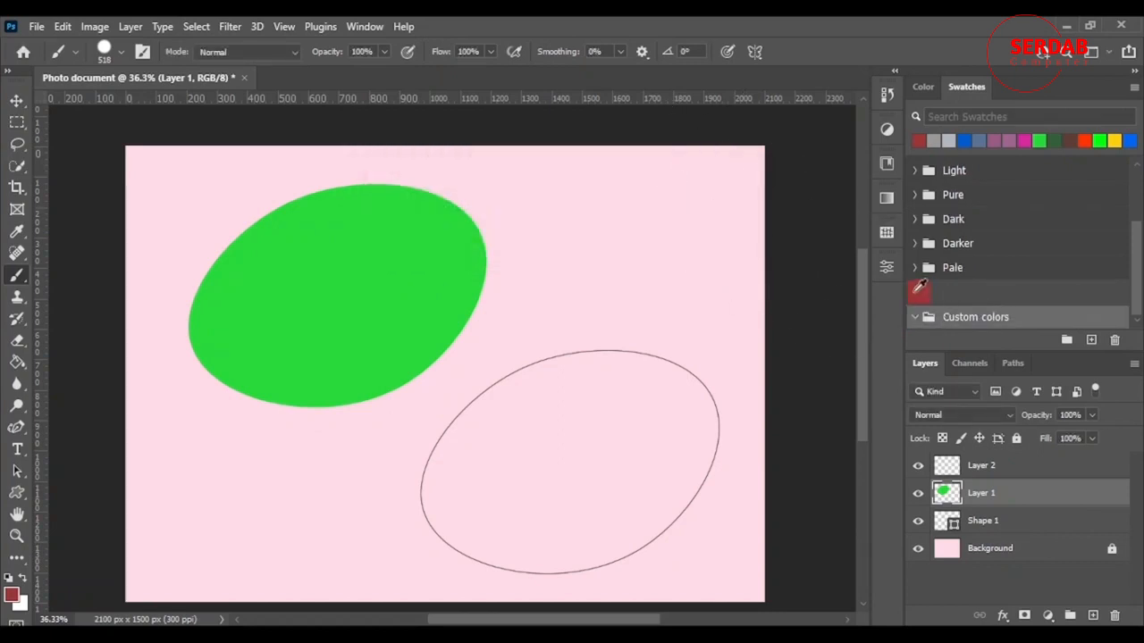
# Move the dark red swatch into the Custom colors group and collapse the group
pyautogui.moveTo(918, 290); pyautogui.dragTo(967, 315)
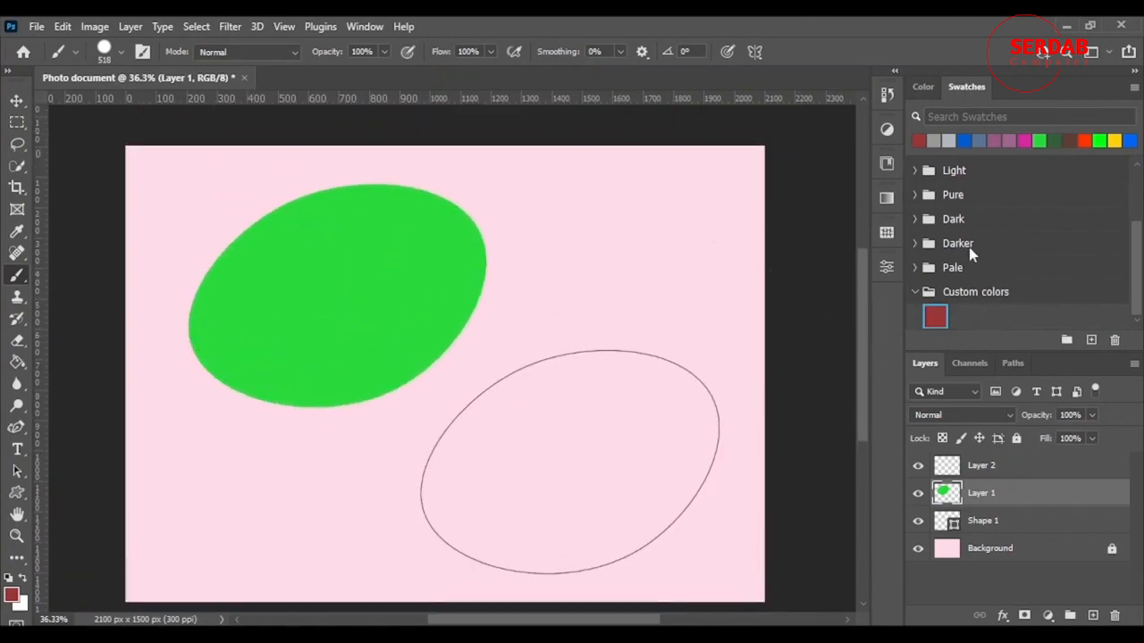
pyautogui.click(915, 295)
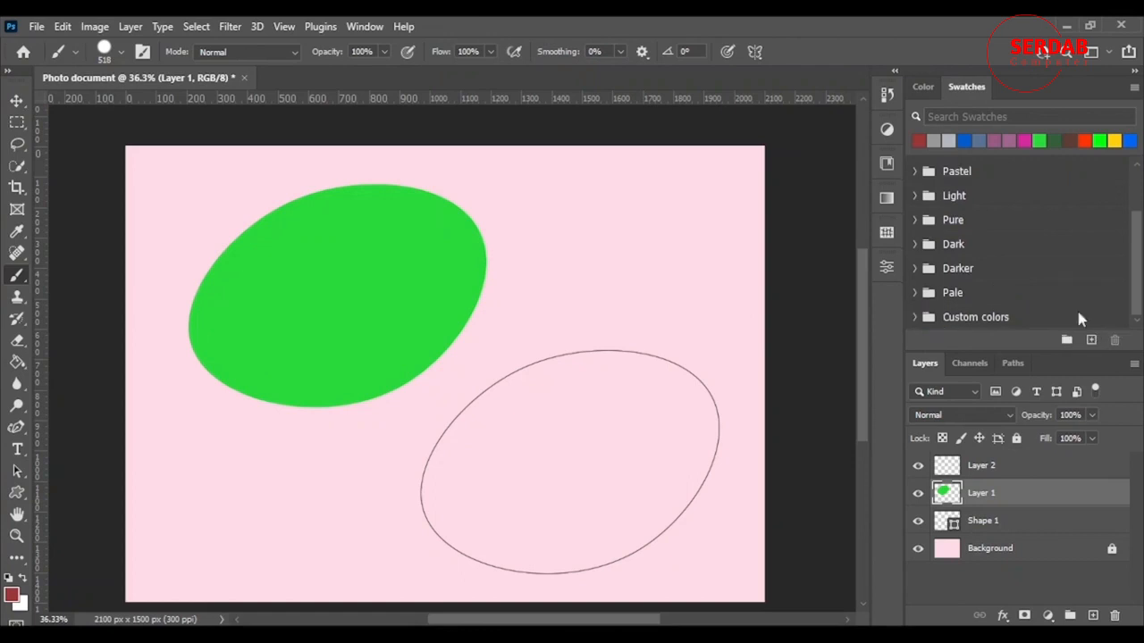
pyautogui.scroll(2, 1044, 260)
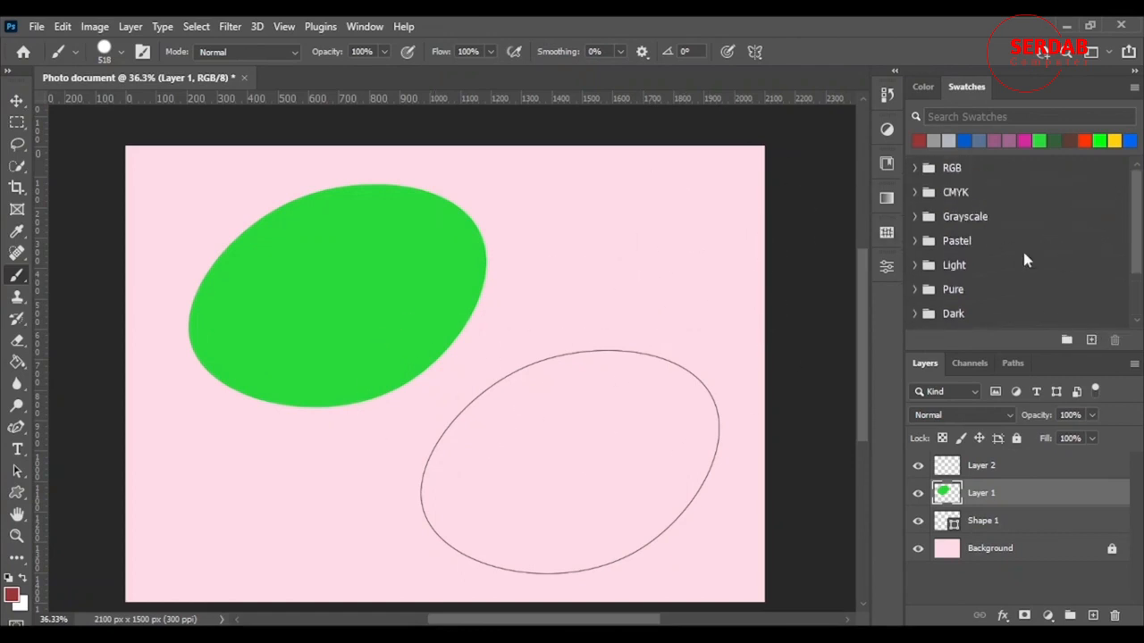
# View the foreground color in the Color Picker, keep it as it is and return to the Brush tool
pyautogui.click(923, 87)
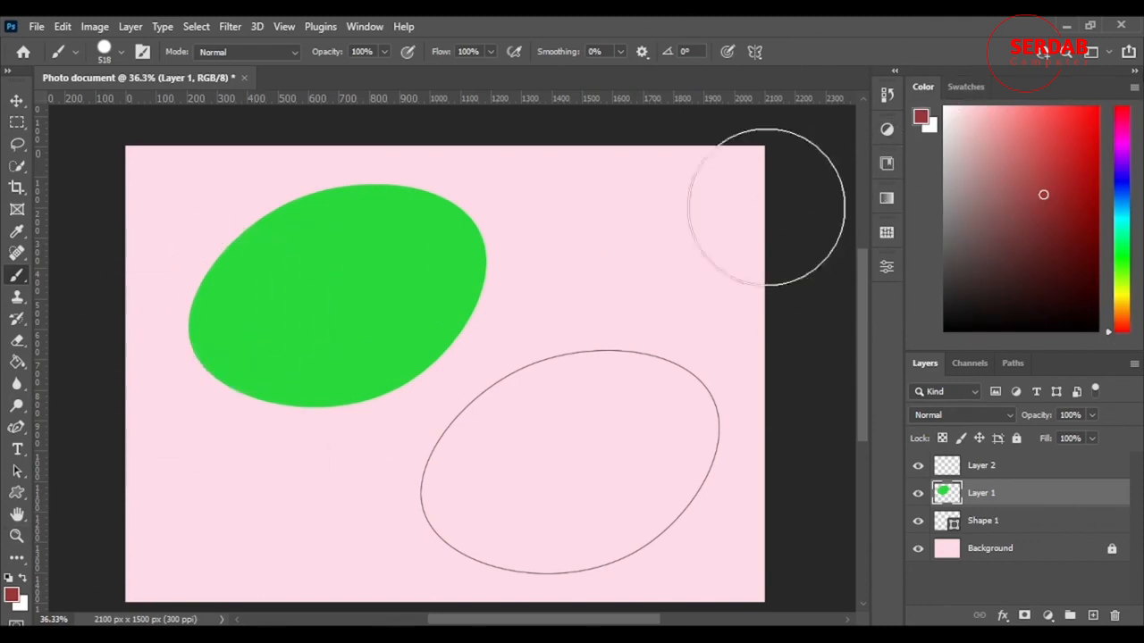
pyautogui.click(14, 599)
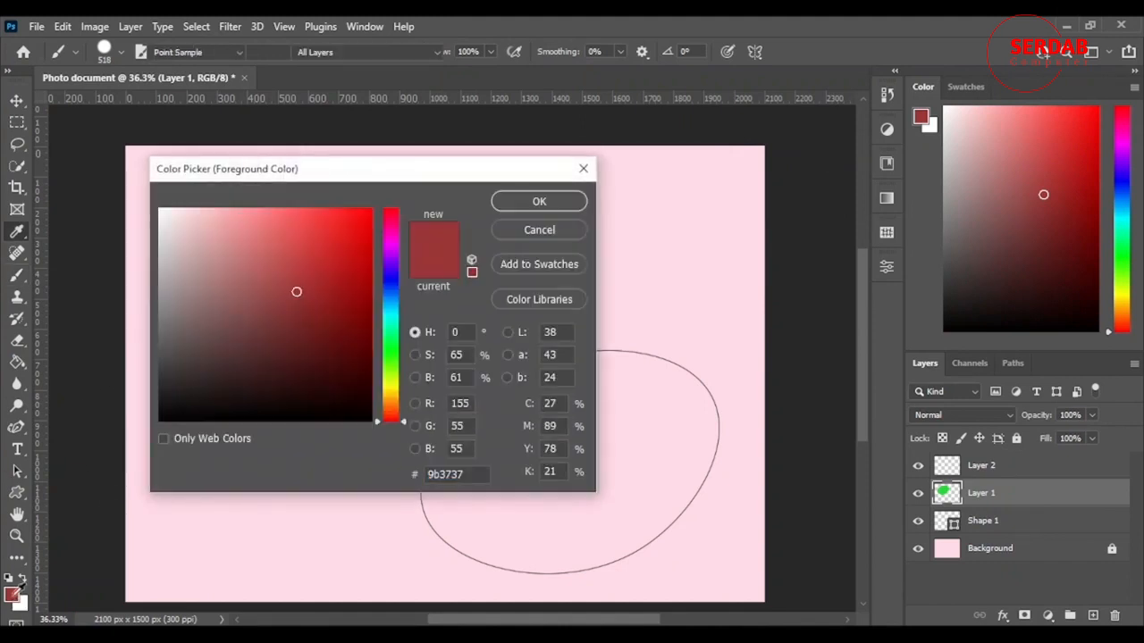
pyautogui.moveTo(328, 170); pyautogui.dragTo(561, 211)
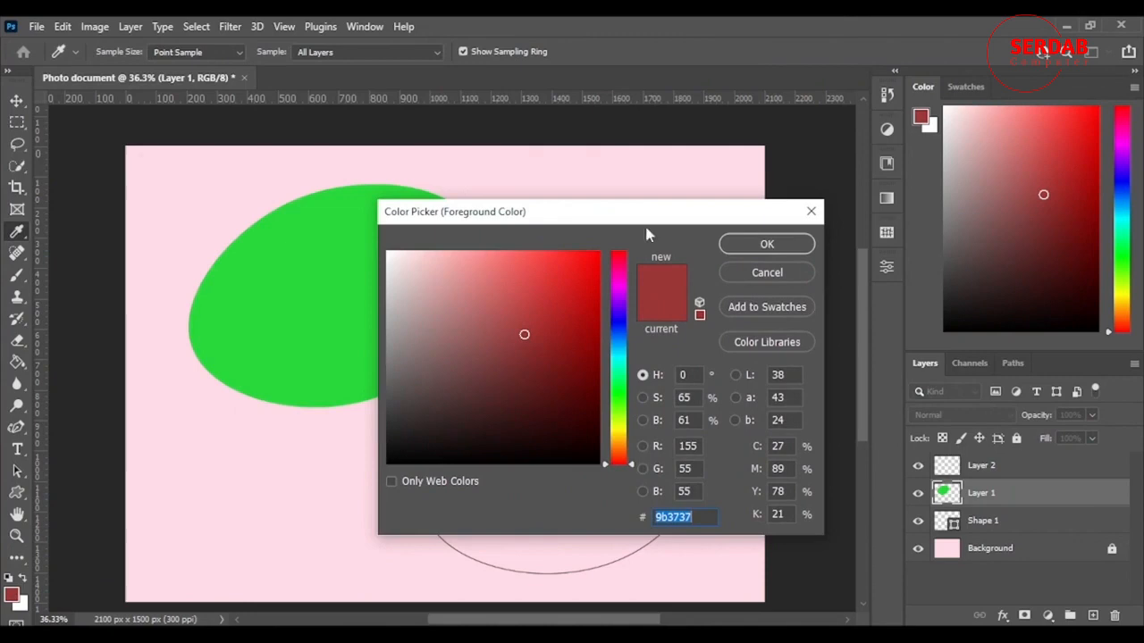
pyautogui.click(767, 244)
pyautogui.press('b')
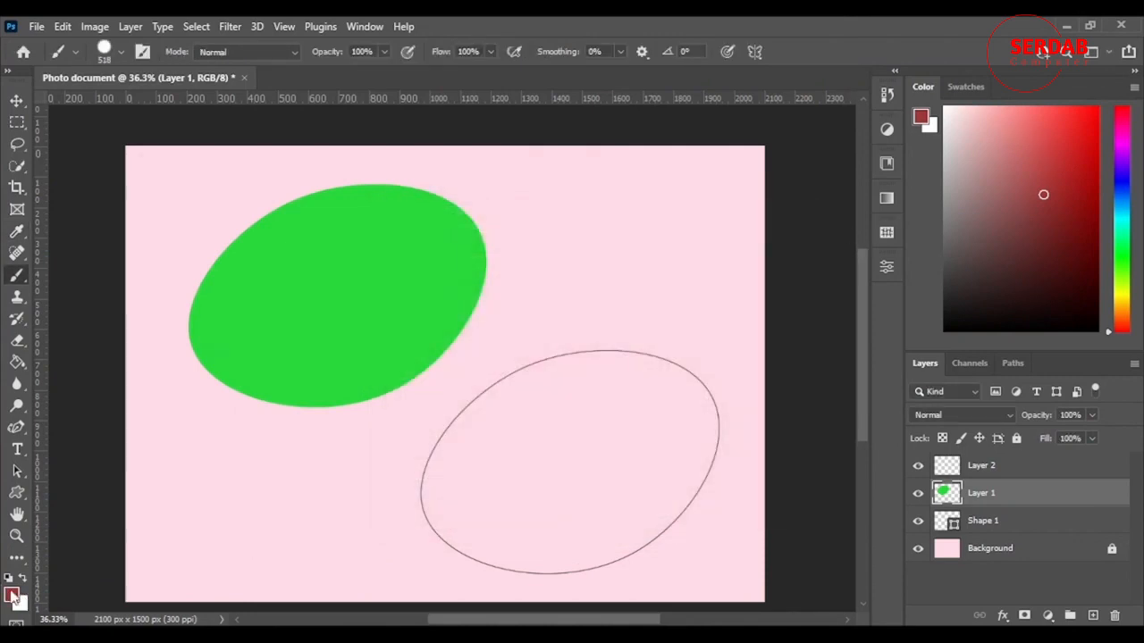
# Swap the foreground and background colors back and forth, ending with dark red in the foreground
pyautogui.click(24, 579)
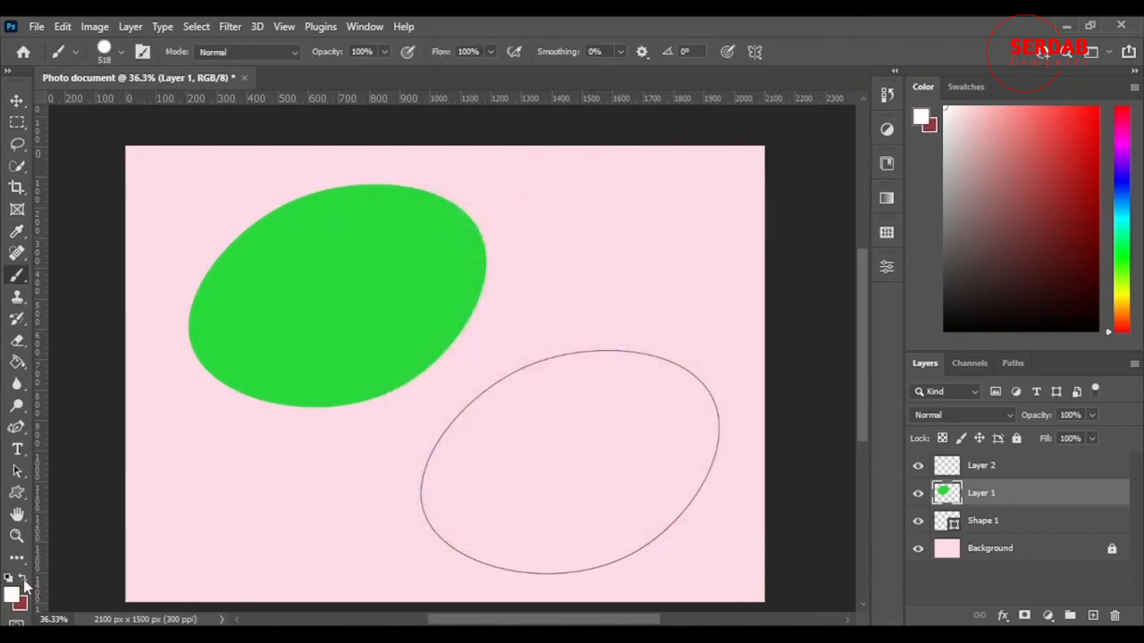
pyautogui.click(23, 579)
pyautogui.click(24, 579)
pyautogui.click(23, 579)
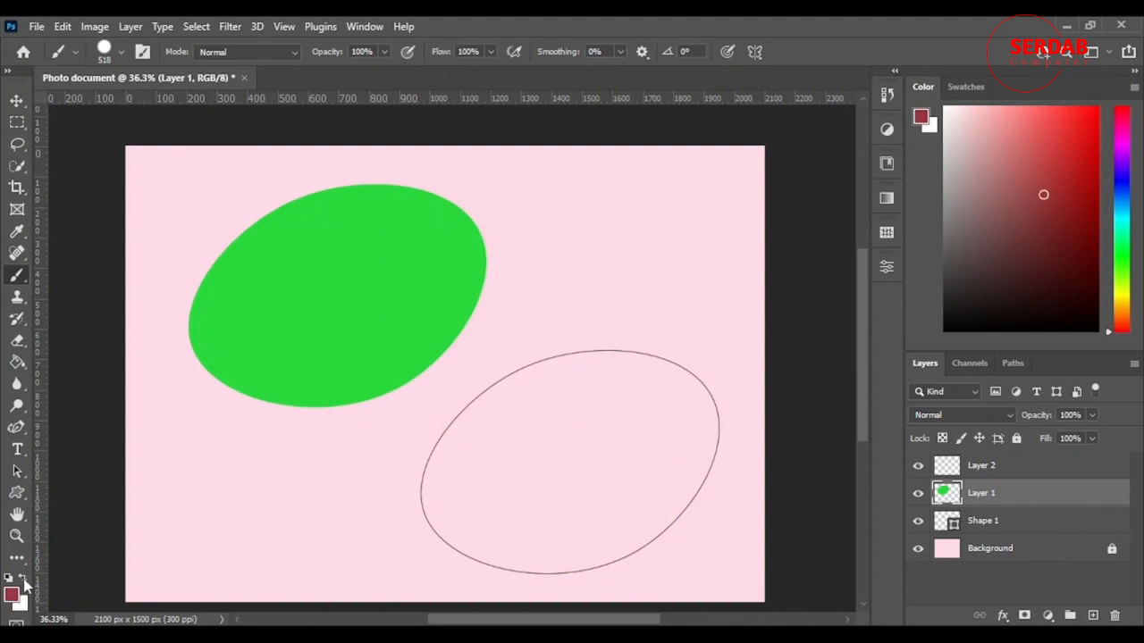
pyautogui.click(23, 579)
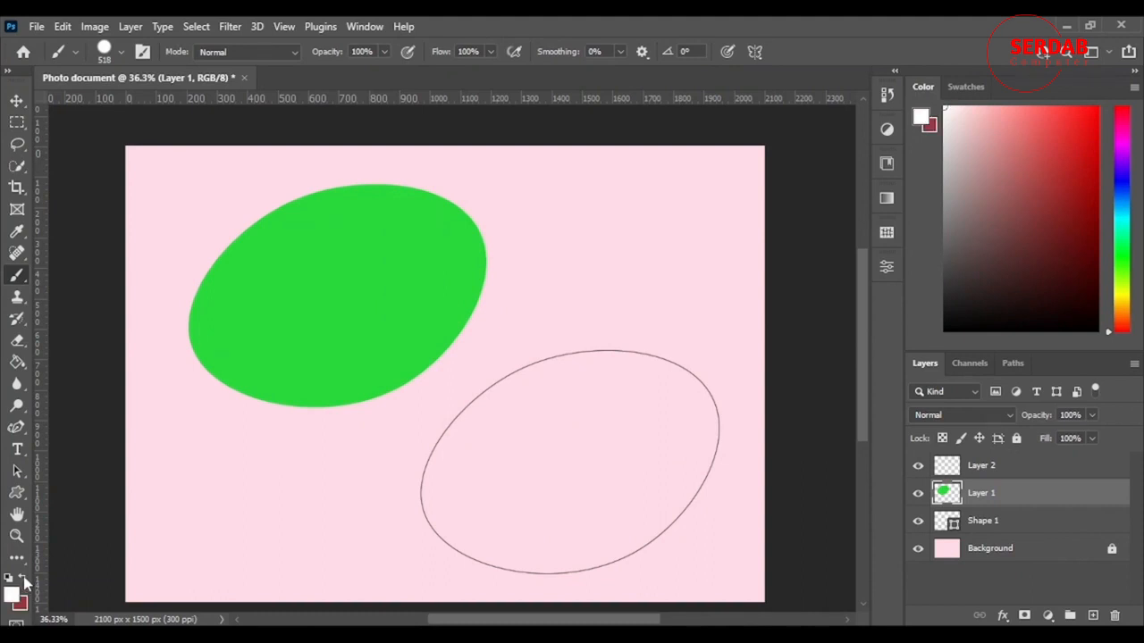
pyautogui.click(24, 579)
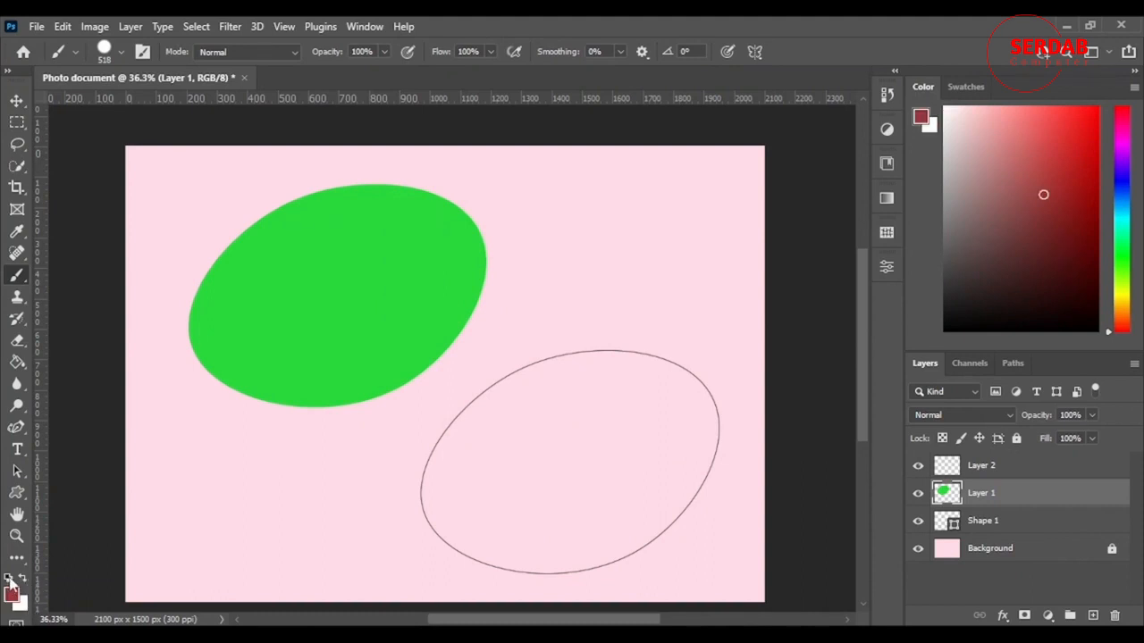
# Reset the foreground and background colors to the default black and white and swap them until white is the foreground color
pyautogui.click(10, 579)
pyautogui.click(24, 581)
pyautogui.click(25, 580)
pyautogui.click(24, 581)
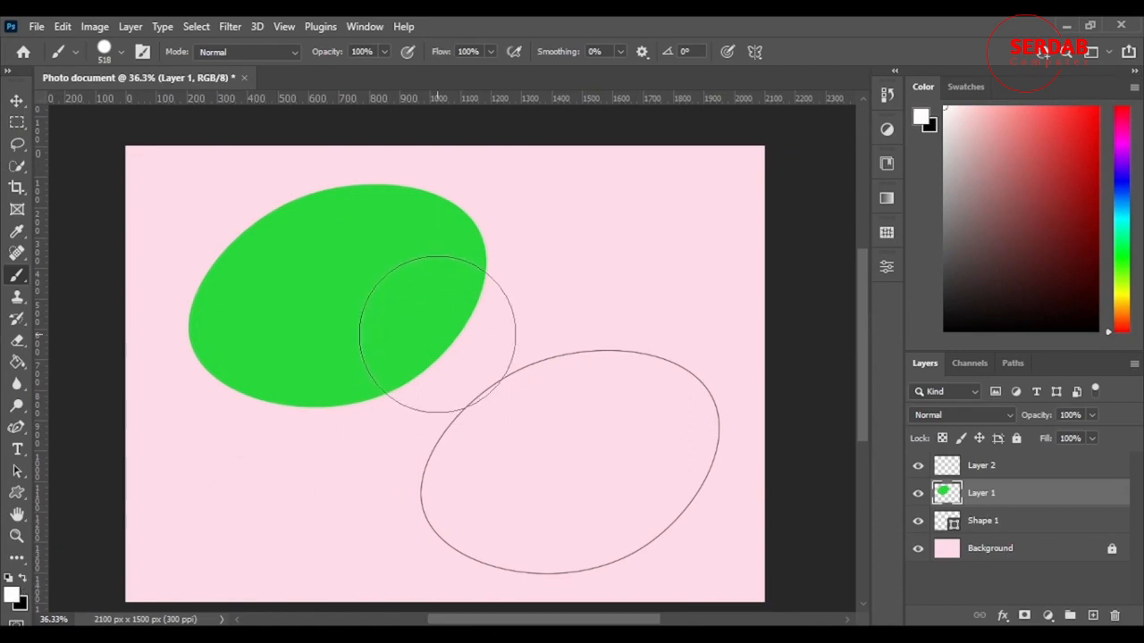
# Swap the foreground and background colors repeatedly, ending with black in the foreground
pyautogui.press('x')
pyautogui.press('x')
pyautogui.press('x')
pyautogui.press('x')
pyautogui.press('x')
pyautogui.press('x')
pyautogui.press('x')
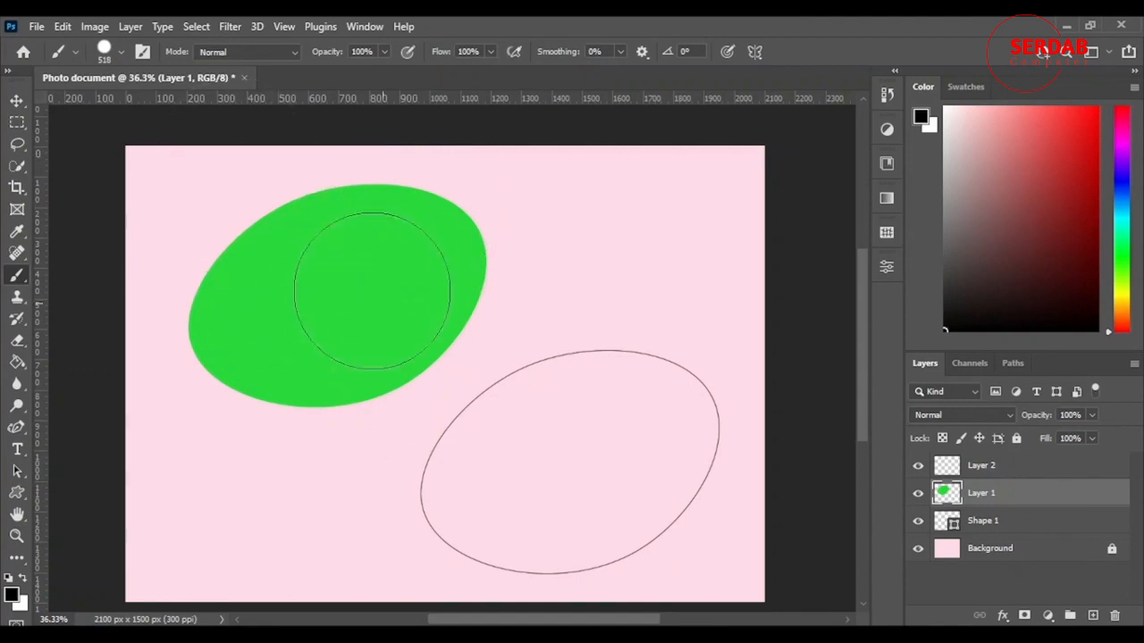
# Paint a diagonal black brush stroke and an overlapping white one on Layer 2, and delete that layer
pyautogui.click(987, 464)
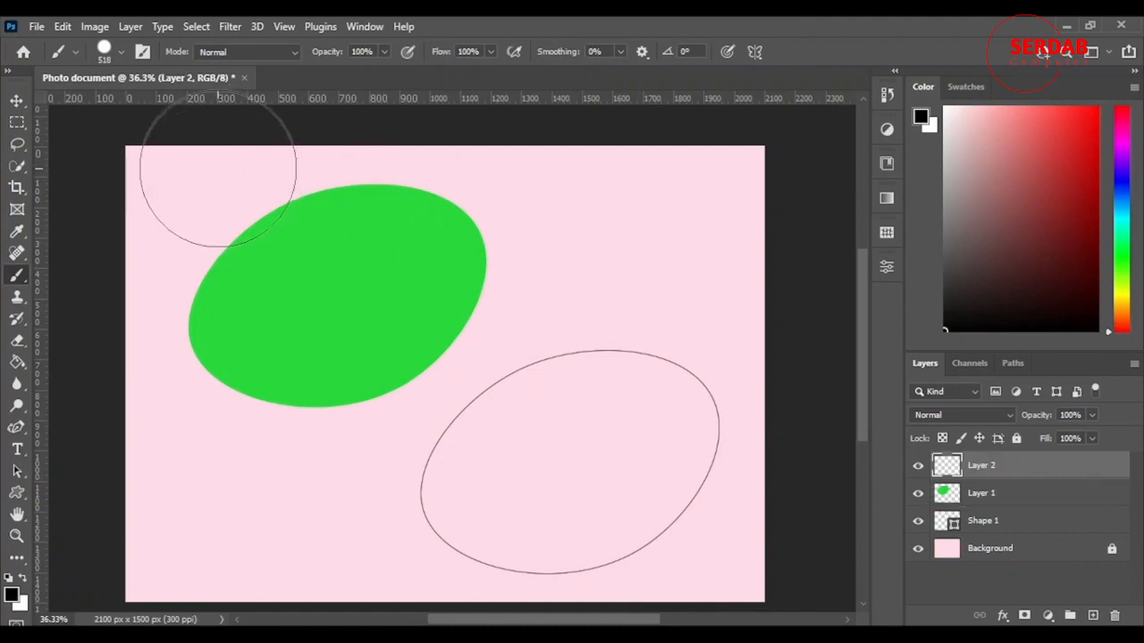
pyautogui.moveTo(218, 161)
pyautogui.mouseDown()
pyautogui.moveTo(431, 455)
pyautogui.moveTo(545, 545)
pyautogui.mouseUp()
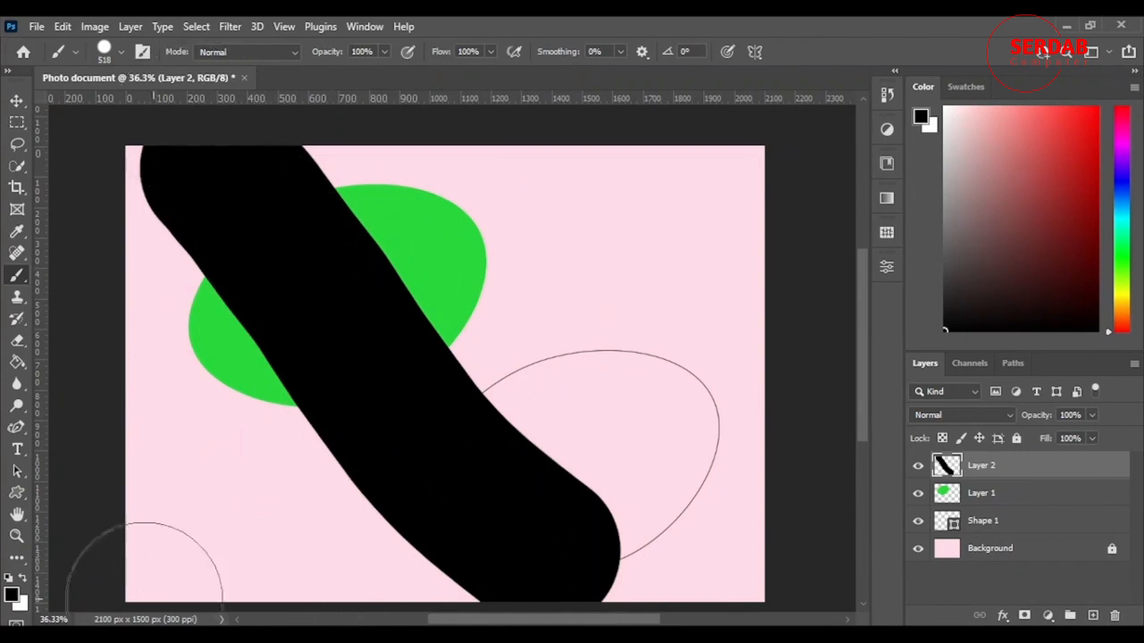
pyautogui.click(22, 578)
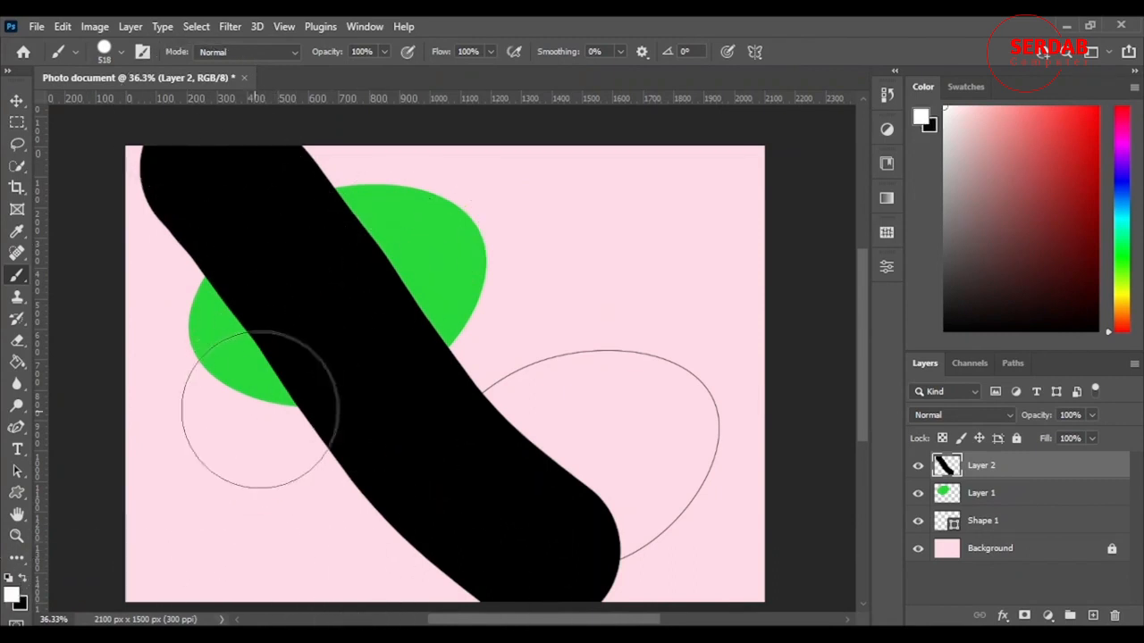
pyautogui.moveTo(241, 184)
pyautogui.mouseDown()
pyautogui.moveTo(279, 252)
pyautogui.moveTo(485, 485)
pyautogui.mouseUp()
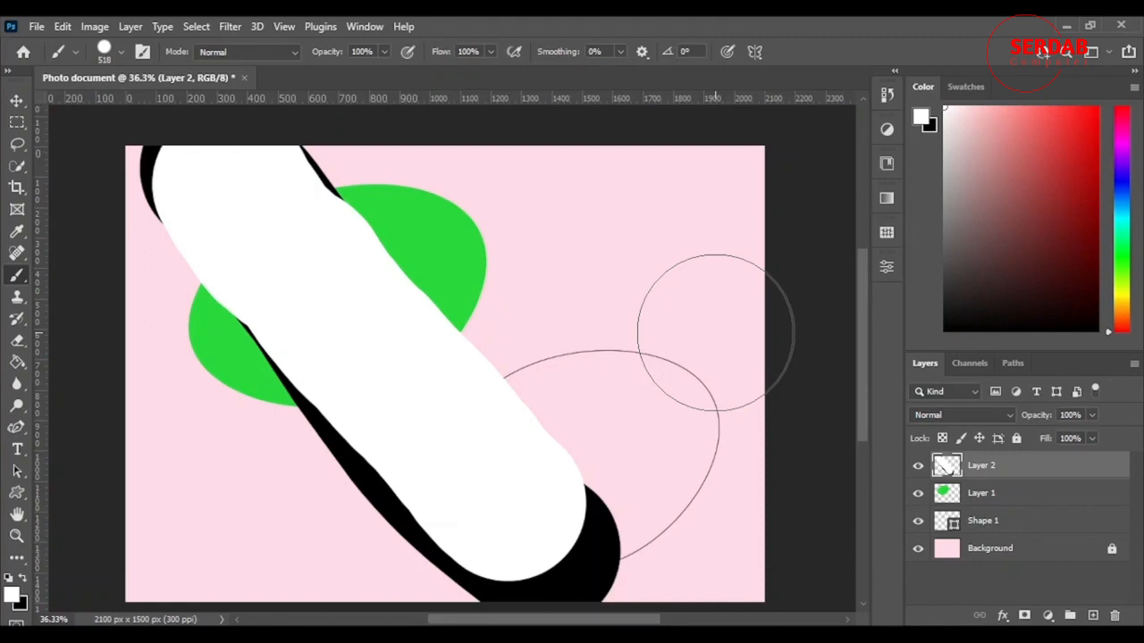
pyautogui.press('Delete')
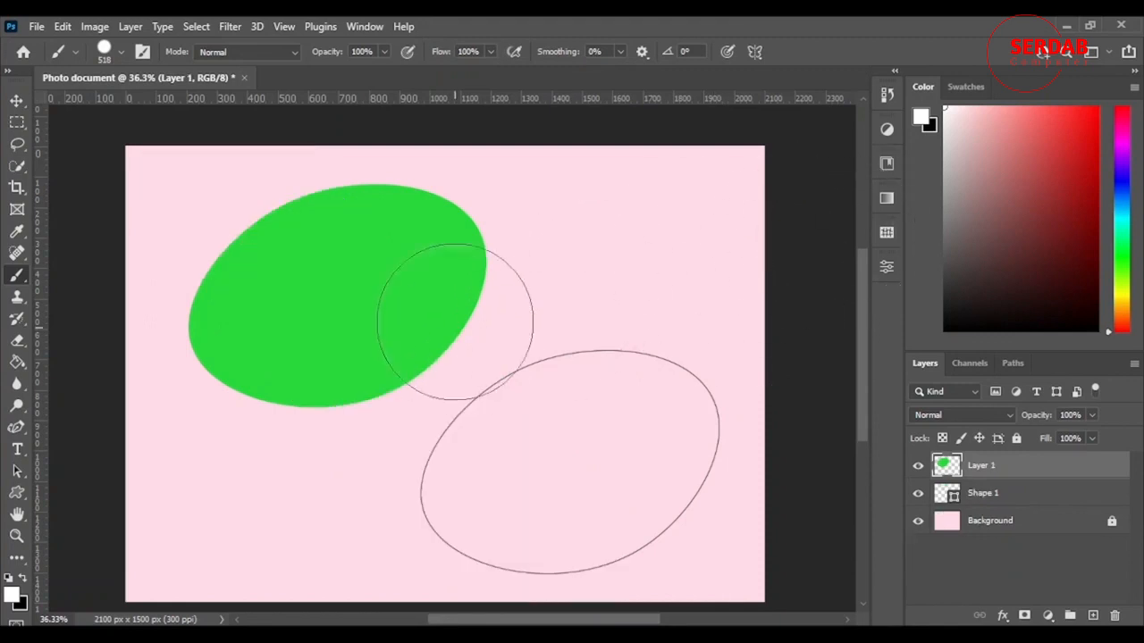
pyautogui.scroll(-1, 459, 327)
pyautogui.scroll(2, 444, 322)
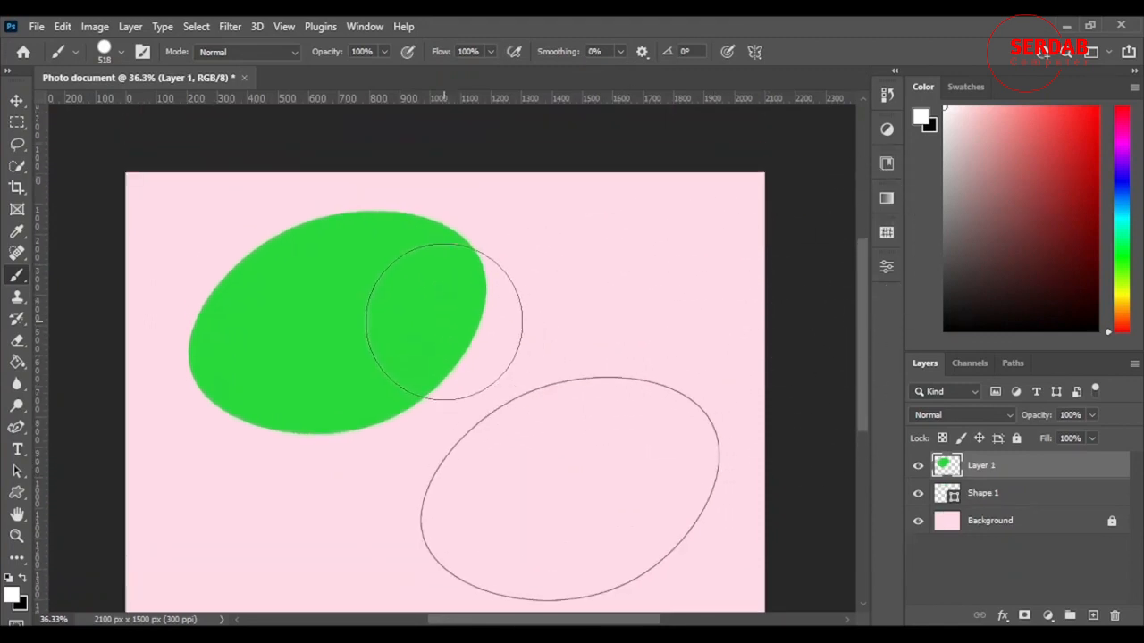
pyautogui.scroll(-2, 533, 398)
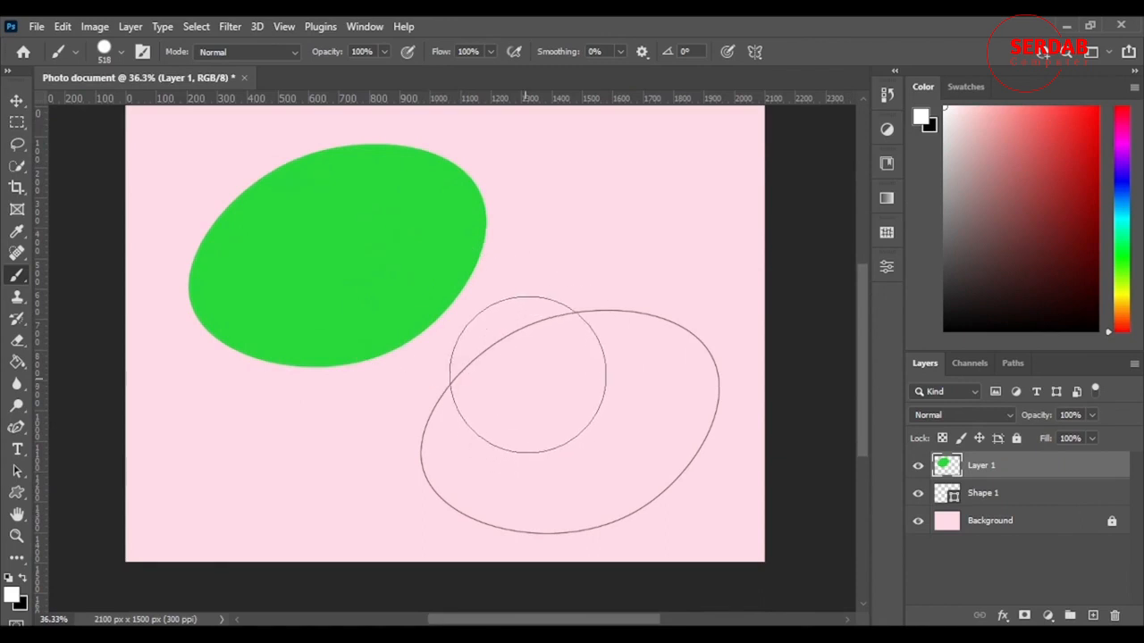
pyautogui.scroll(3, 500, 366)
pyautogui.scroll(-2, 402, 349)
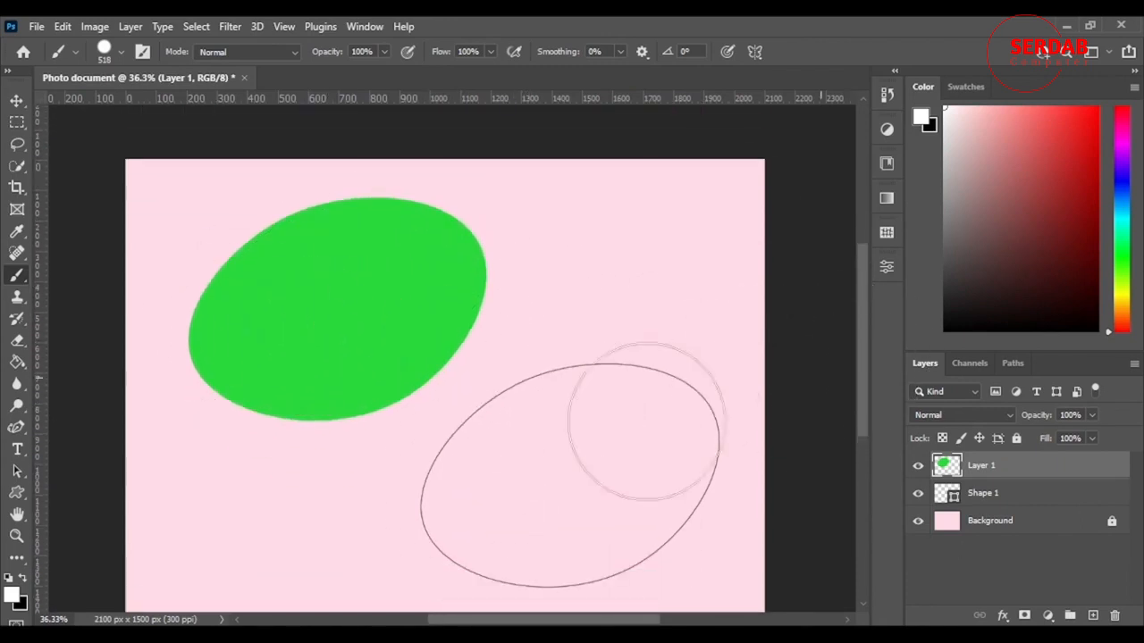
pyautogui.scroll(-2, 536, 394)
pyautogui.scroll(2, 395, 370)
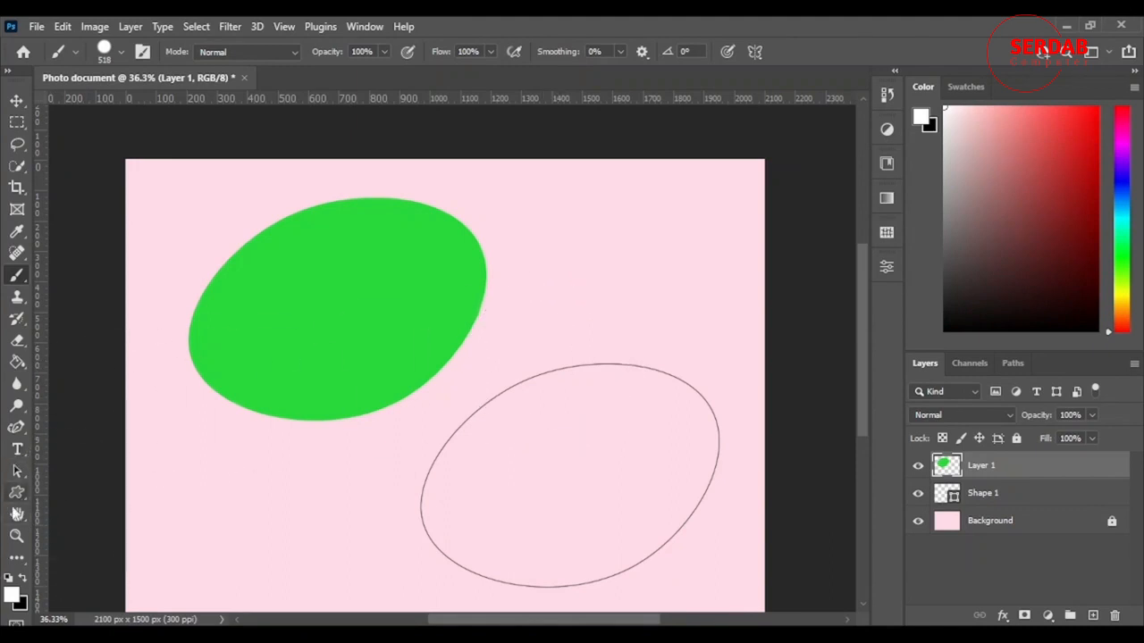
# Look through the options of the Custom Shape, Horizontal Type, Curvature Pen and Paint Bucket tools and return to the Brush tool
pyautogui.click(17, 492)
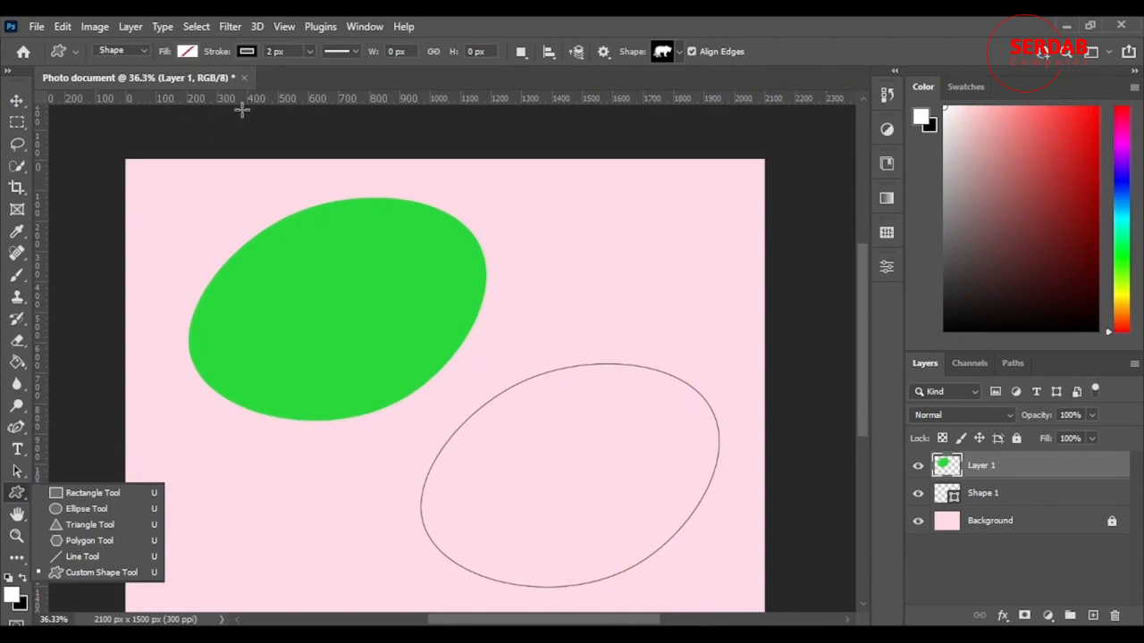
pyautogui.click(19, 454)
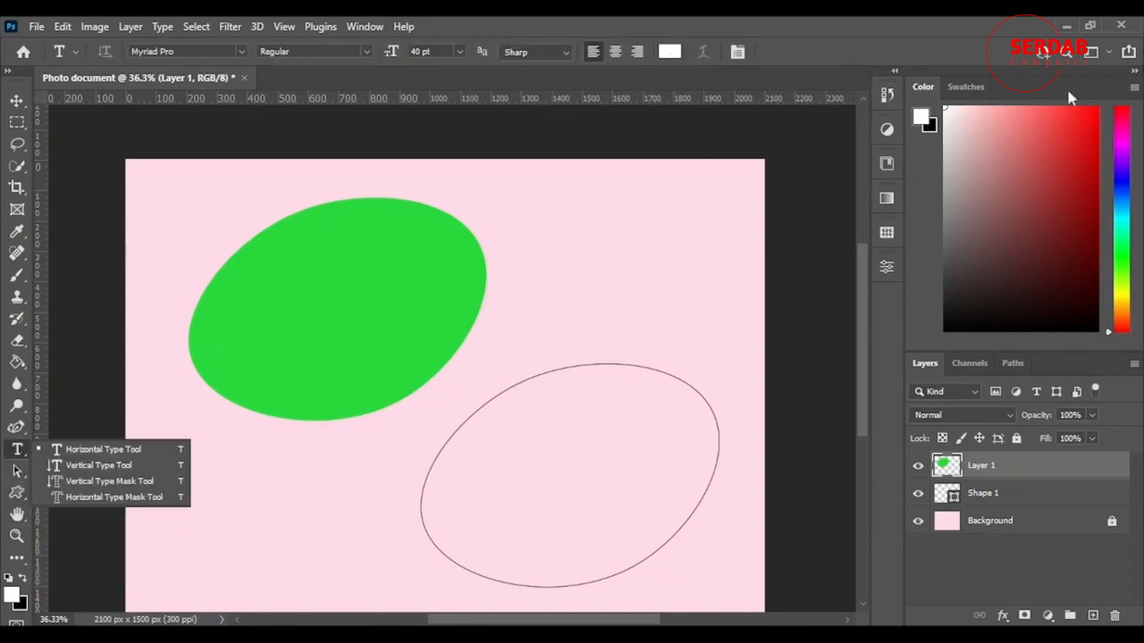
pyautogui.click(13, 429)
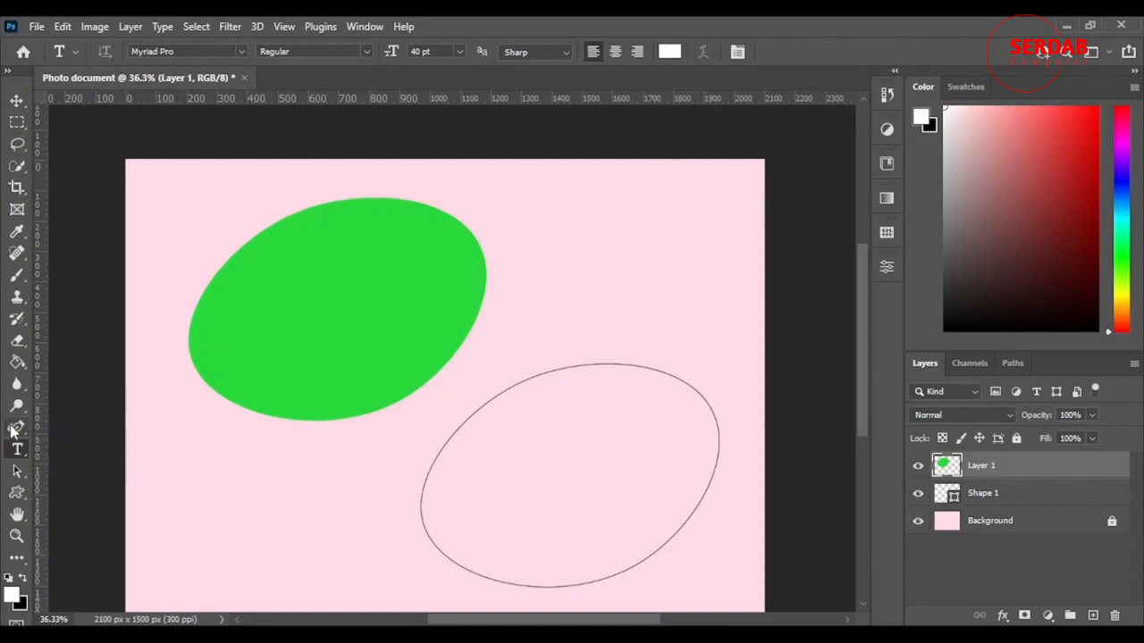
pyautogui.click(13, 429)
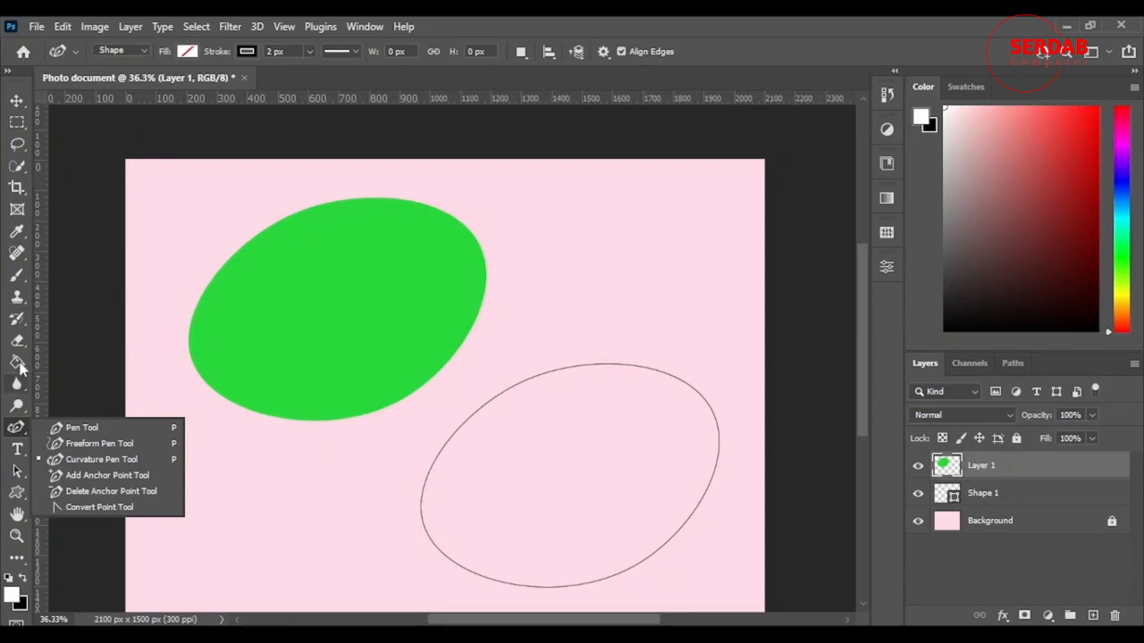
pyautogui.click(17, 362)
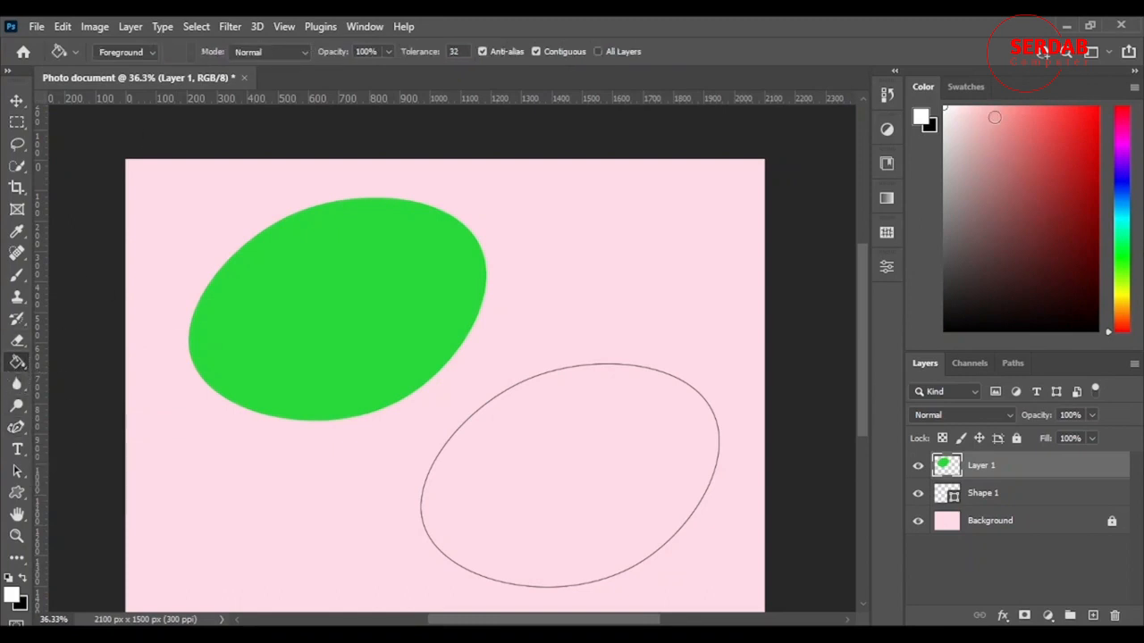
pyautogui.click(16, 284)
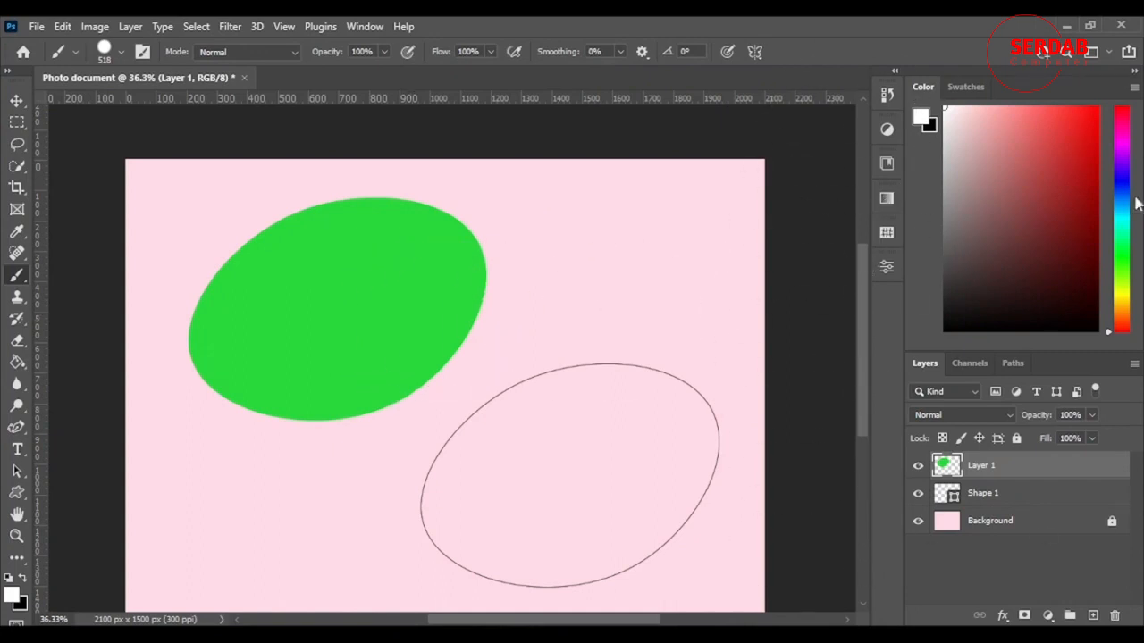
# Examine the properties of Layer 1 and of the Shape 1 layer
pyautogui.click(887, 268)
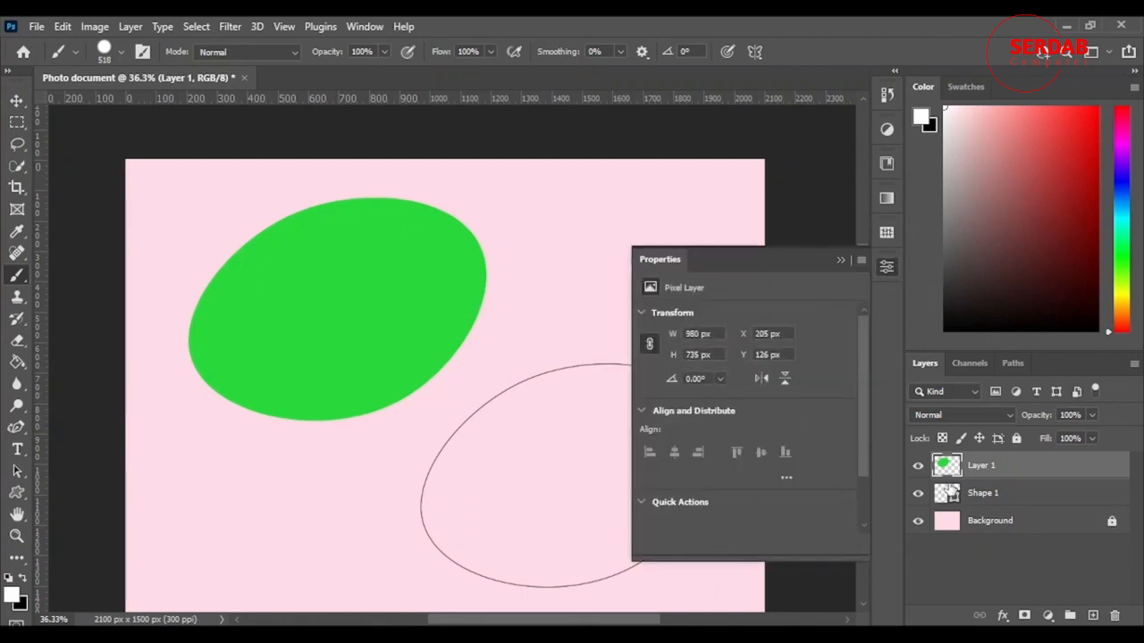
pyautogui.click(1026, 500)
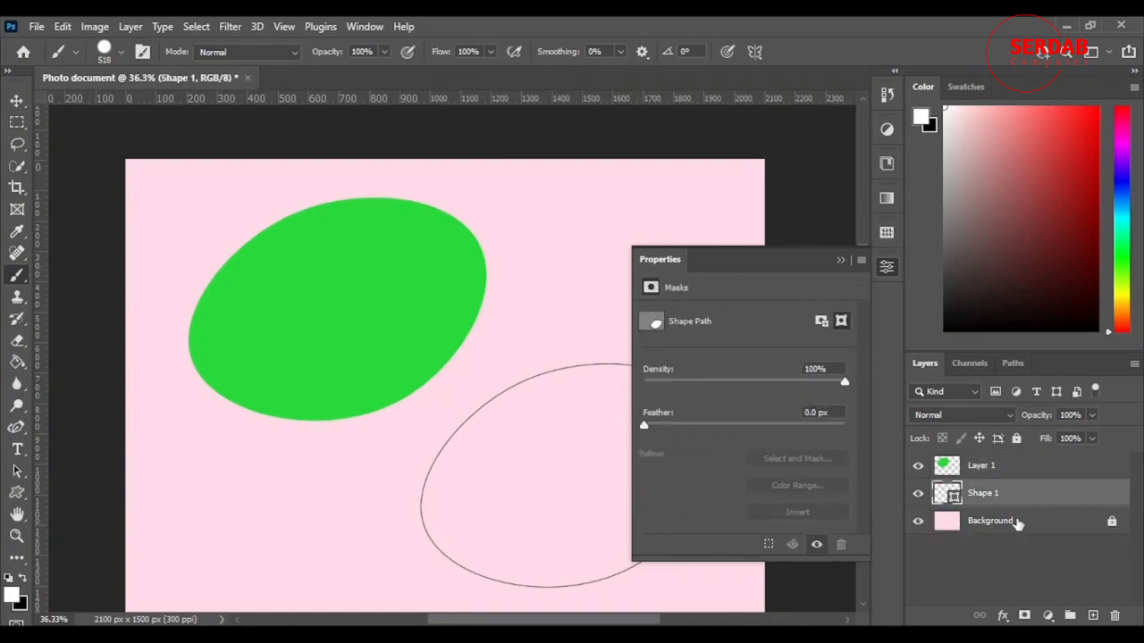
pyautogui.click(842, 261)
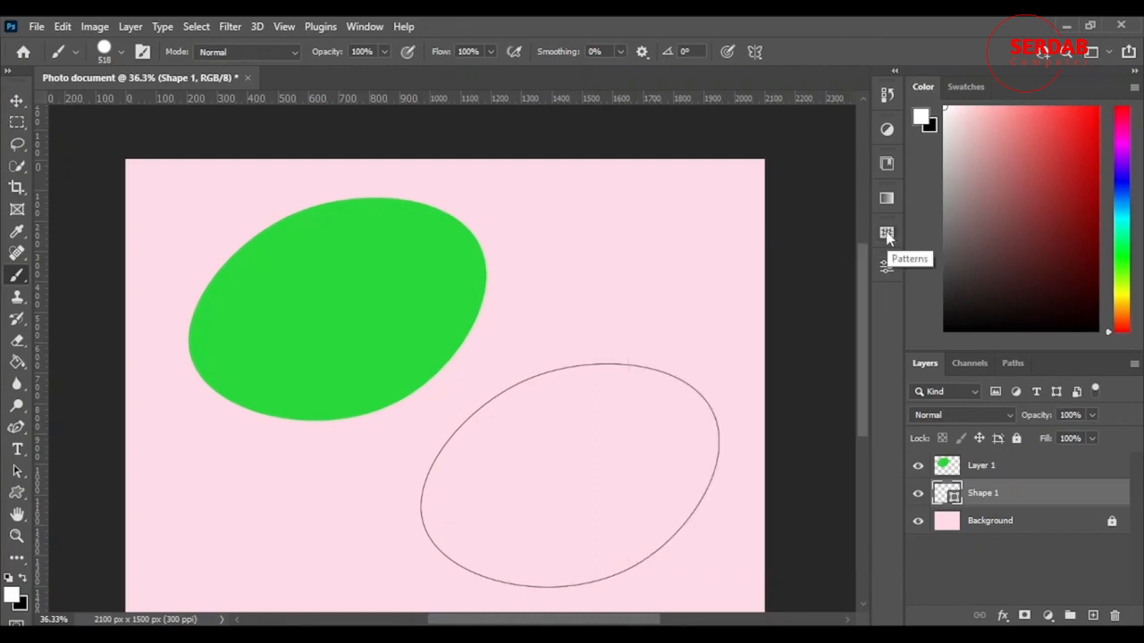
# View the available pattern groups and gradient preset groups
pyautogui.click(886, 234)
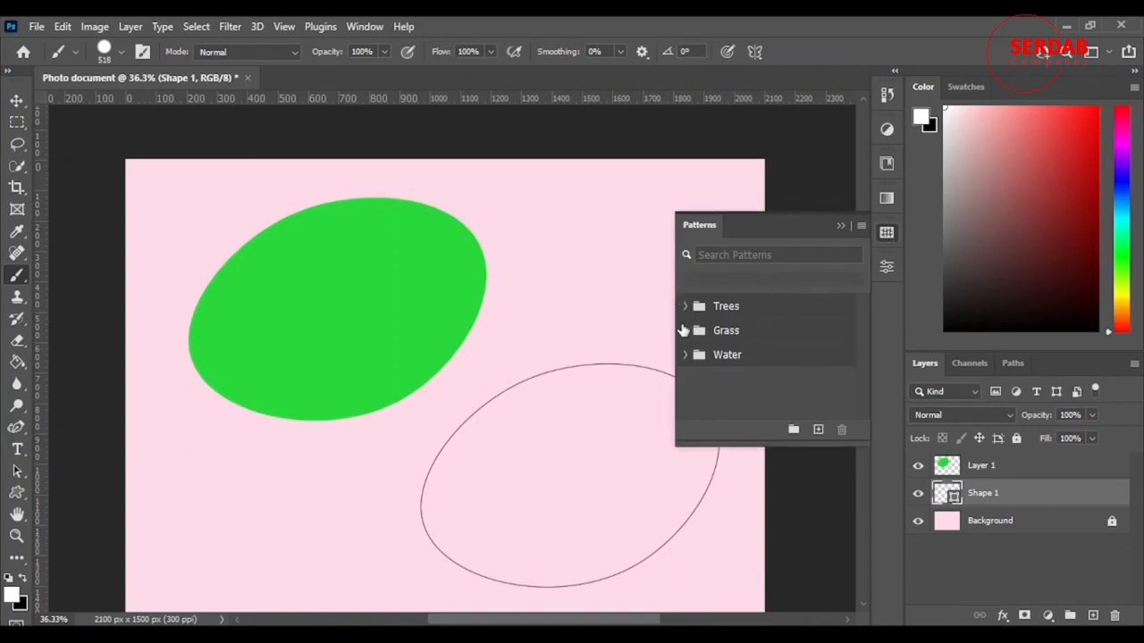
pyautogui.click(841, 227)
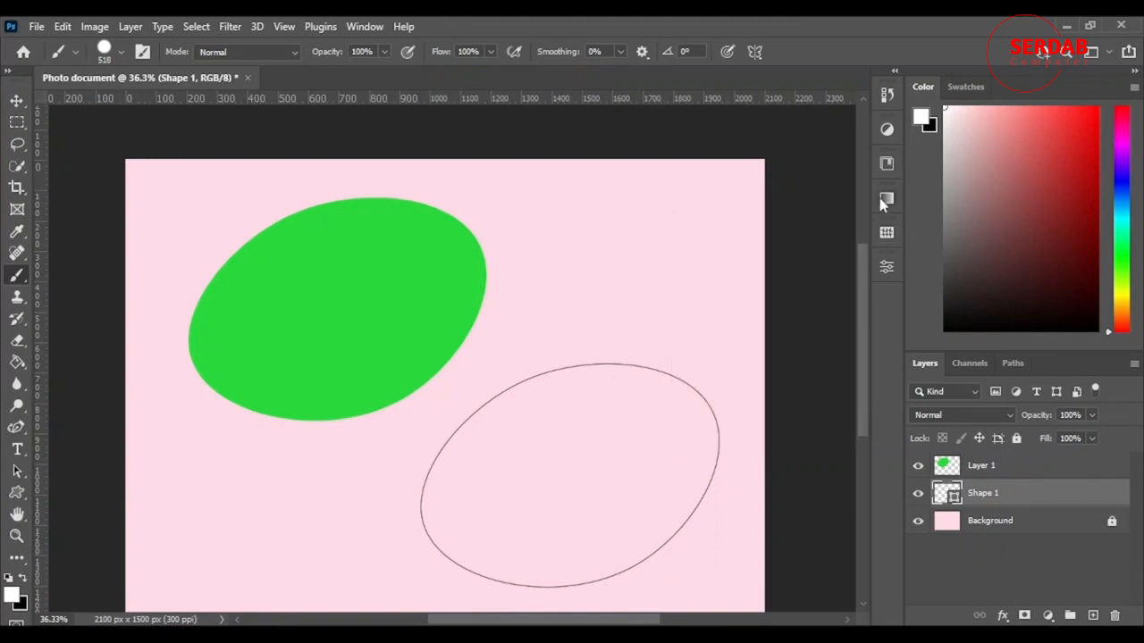
pyautogui.click(887, 197)
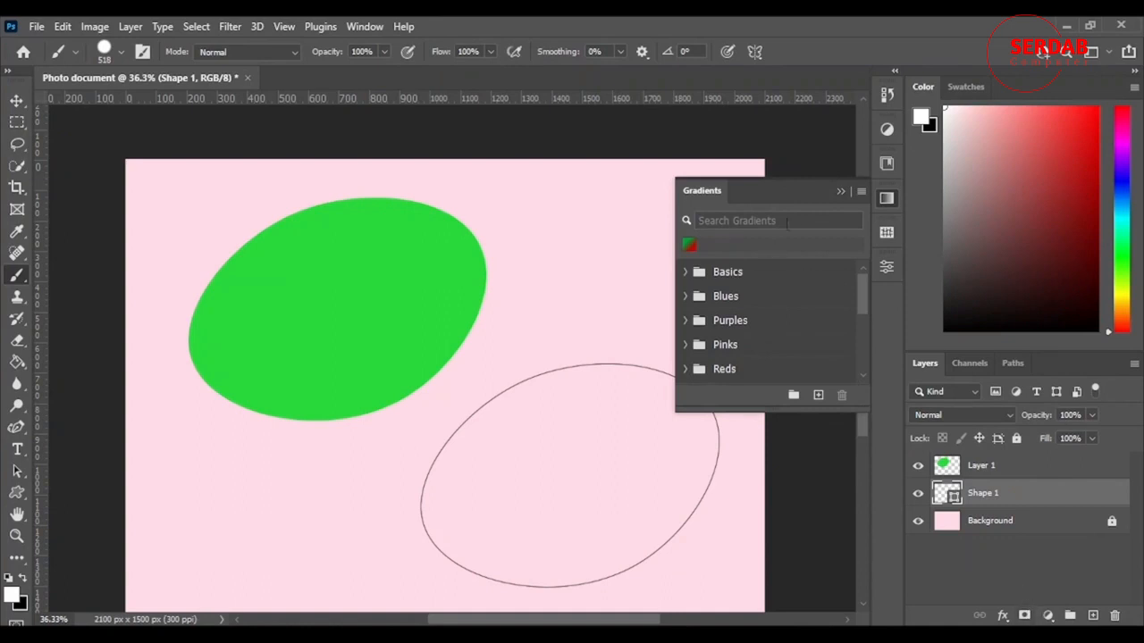
pyautogui.click(840, 193)
# Browse the colors and graphics saved in the My Library collection
pyautogui.click(886, 163)
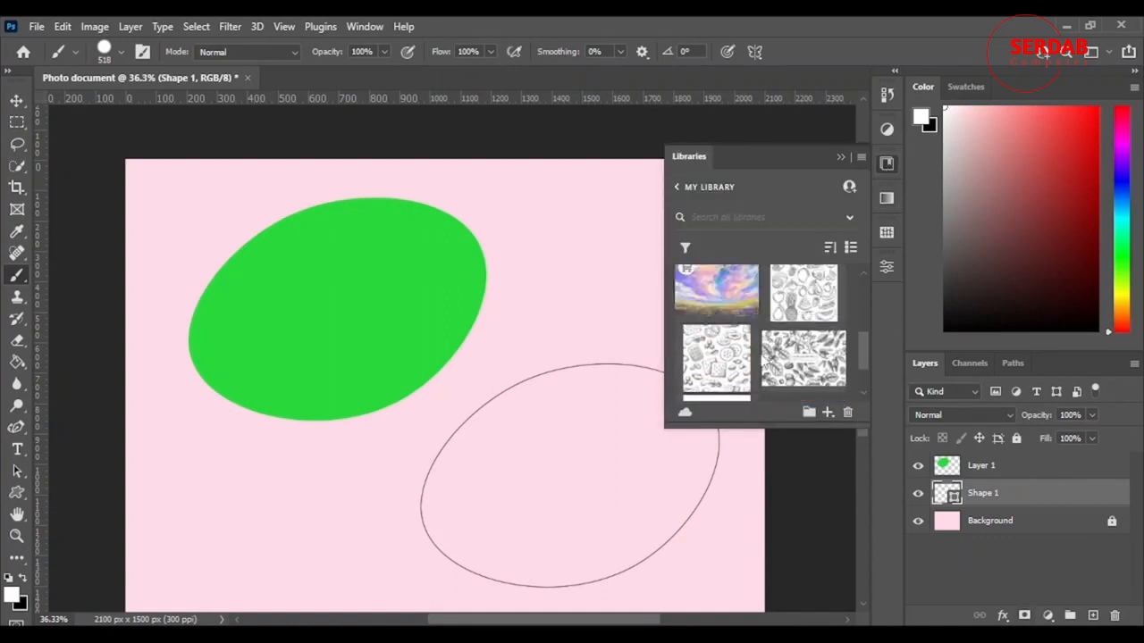
pyautogui.click(839, 158)
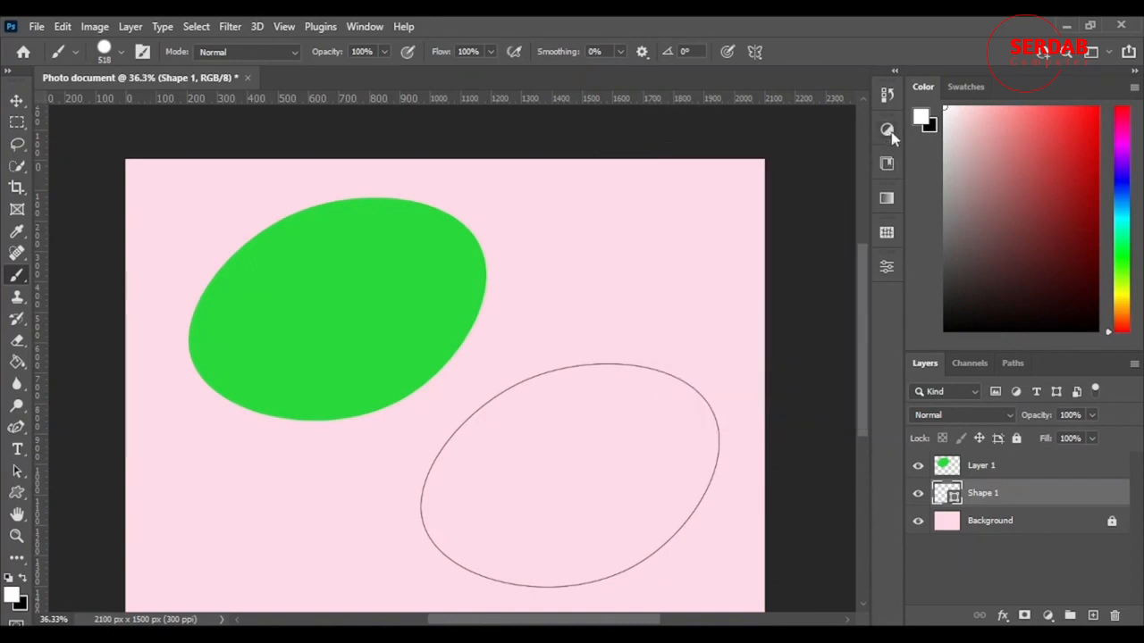
pyautogui.click(886, 164)
pyautogui.scroll(-5, 772, 356)
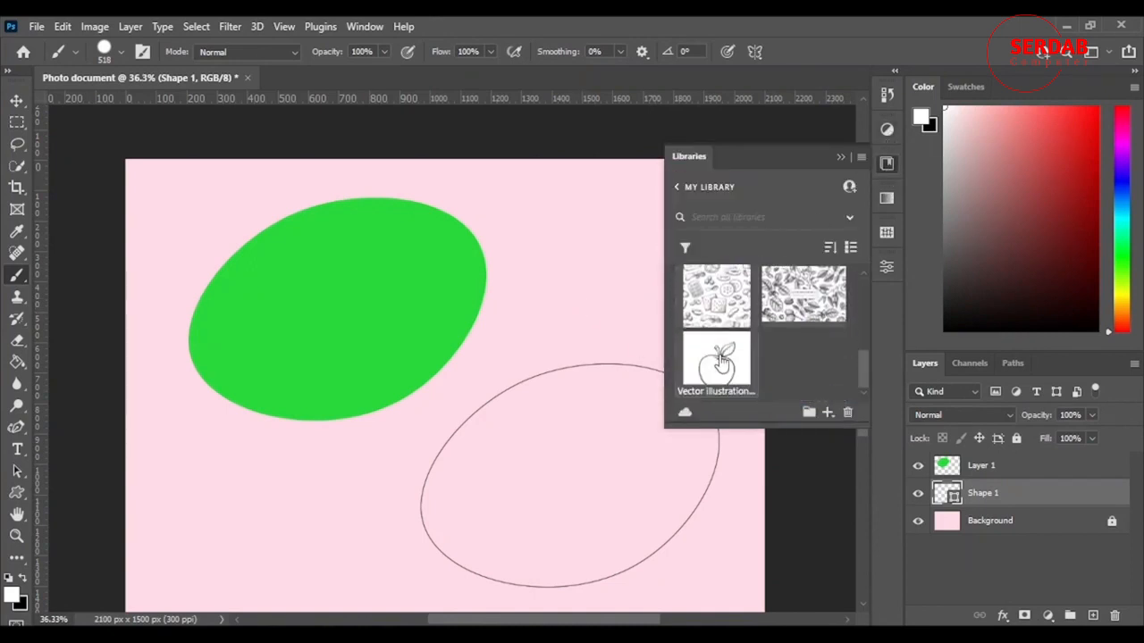
pyautogui.scroll(5, 721, 362)
pyautogui.scroll(-5, 722, 363)
pyautogui.scroll(5, 705, 360)
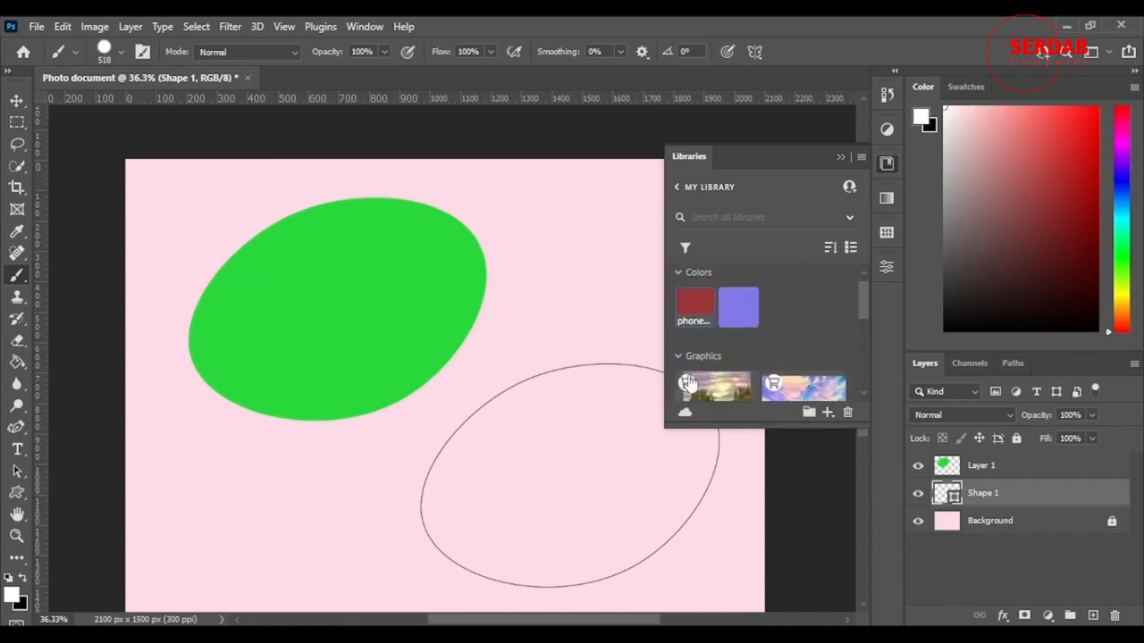
pyautogui.click(840, 155)
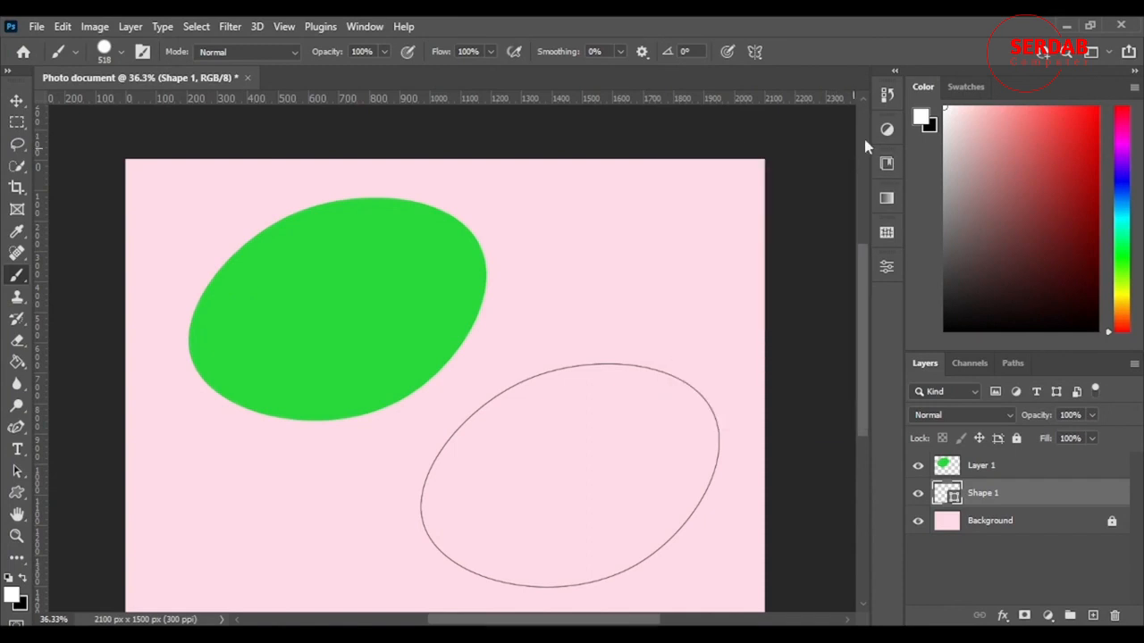
# Examine the available adjustments and the list of past editing states in the document's history
pyautogui.click(887, 130)
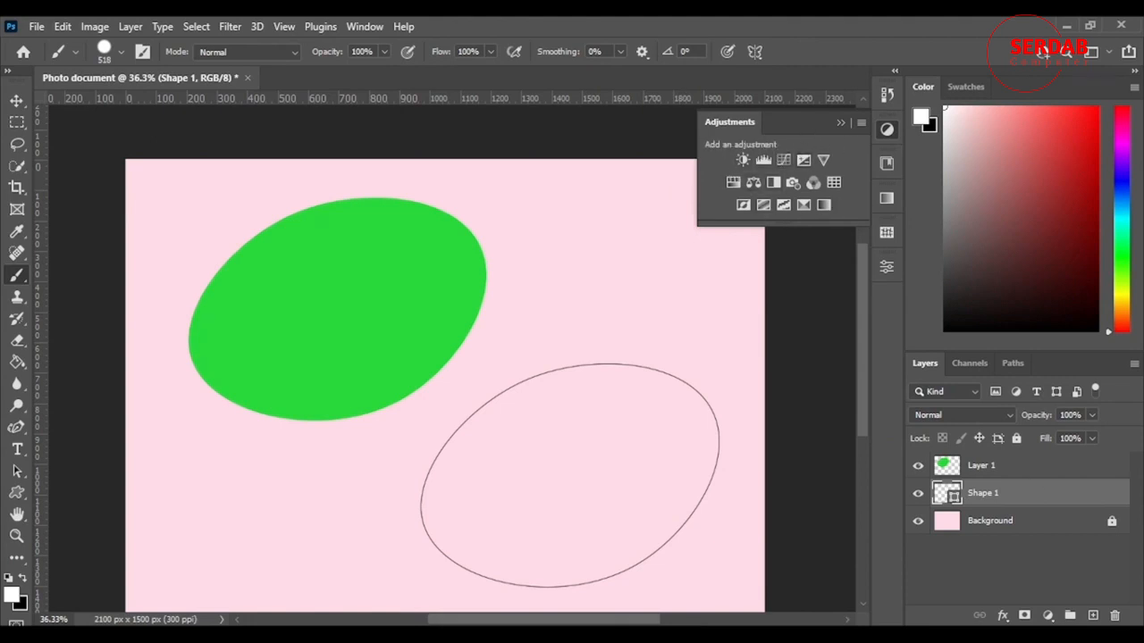
pyautogui.click(887, 94)
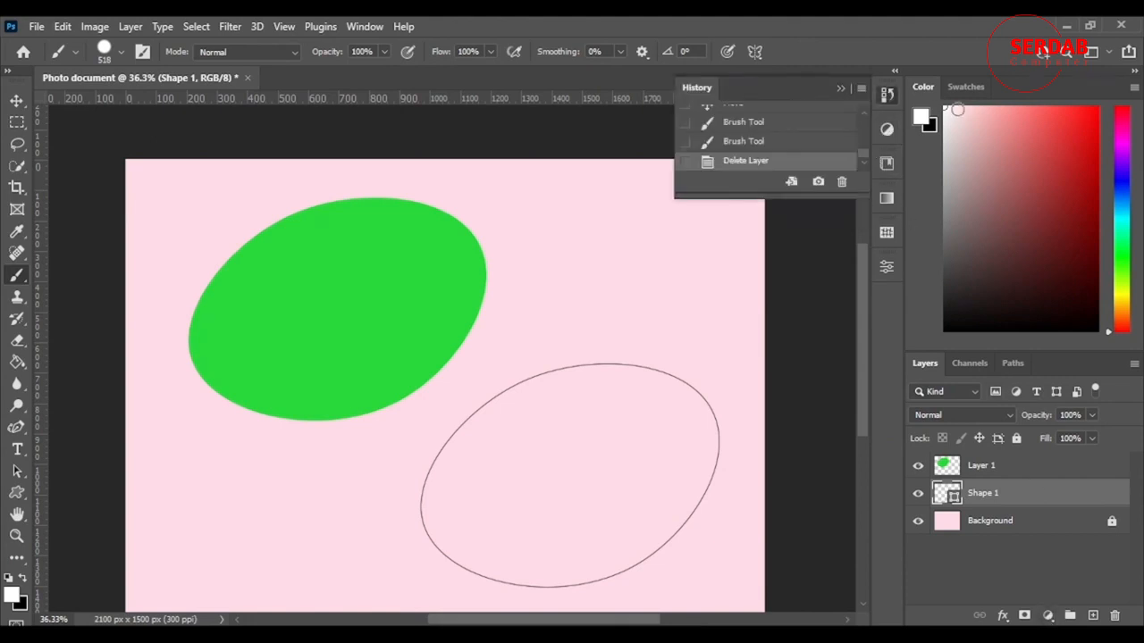
pyautogui.scroll(3, 809, 177)
pyautogui.scroll(5, 757, 150)
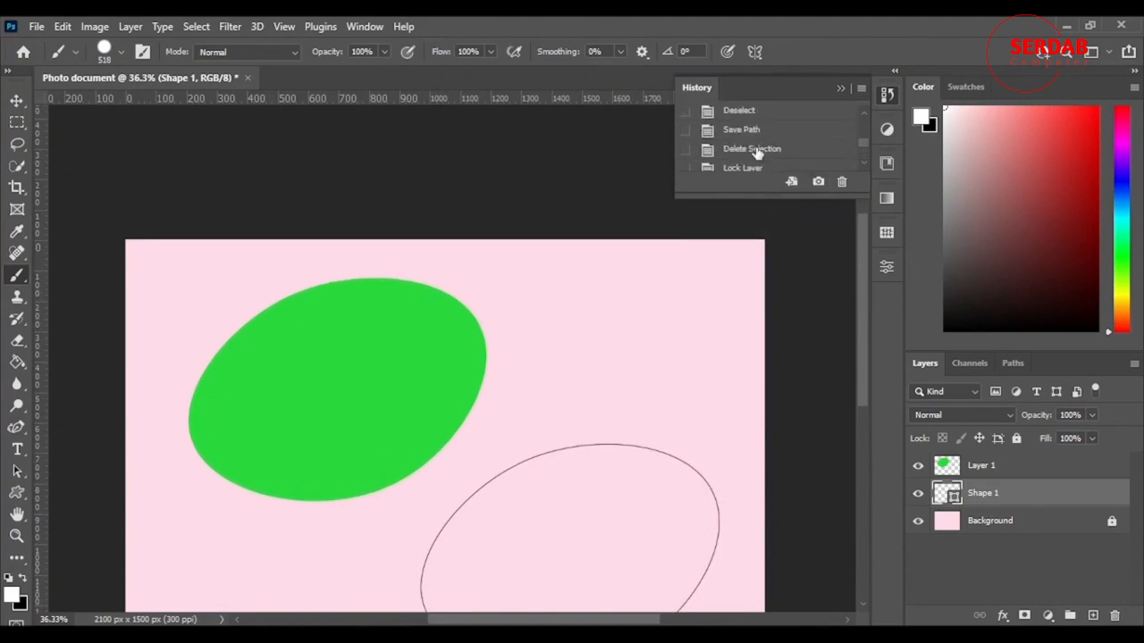
pyautogui.scroll(-1, 754, 158)
pyautogui.scroll(2, 753, 160)
pyautogui.scroll(-2, 754, 159)
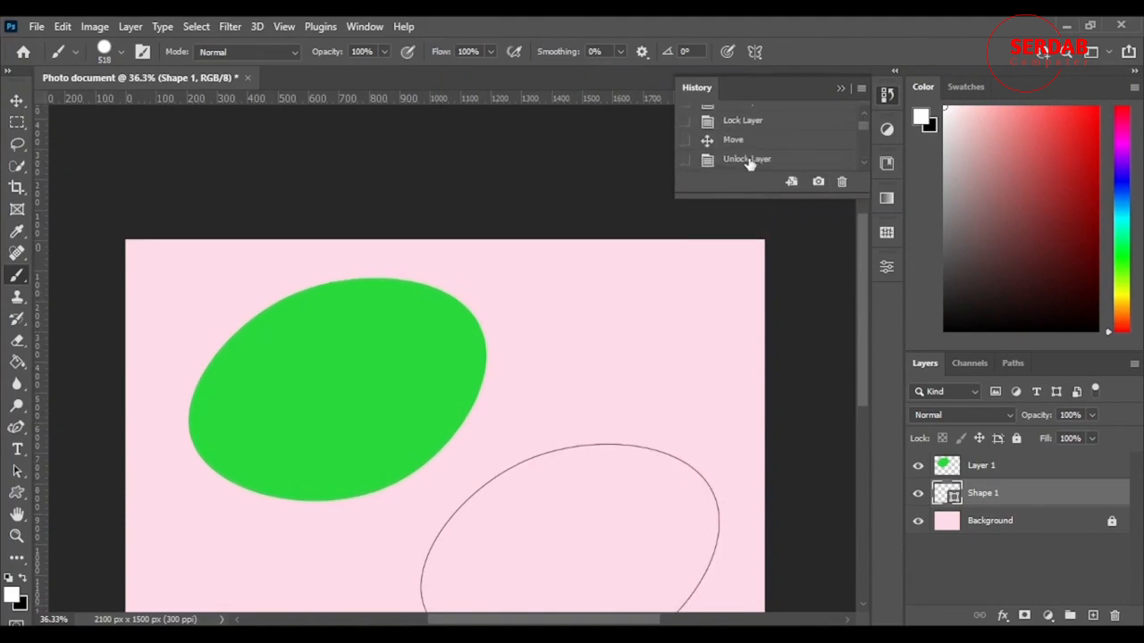
pyautogui.scroll(-6, 750, 161)
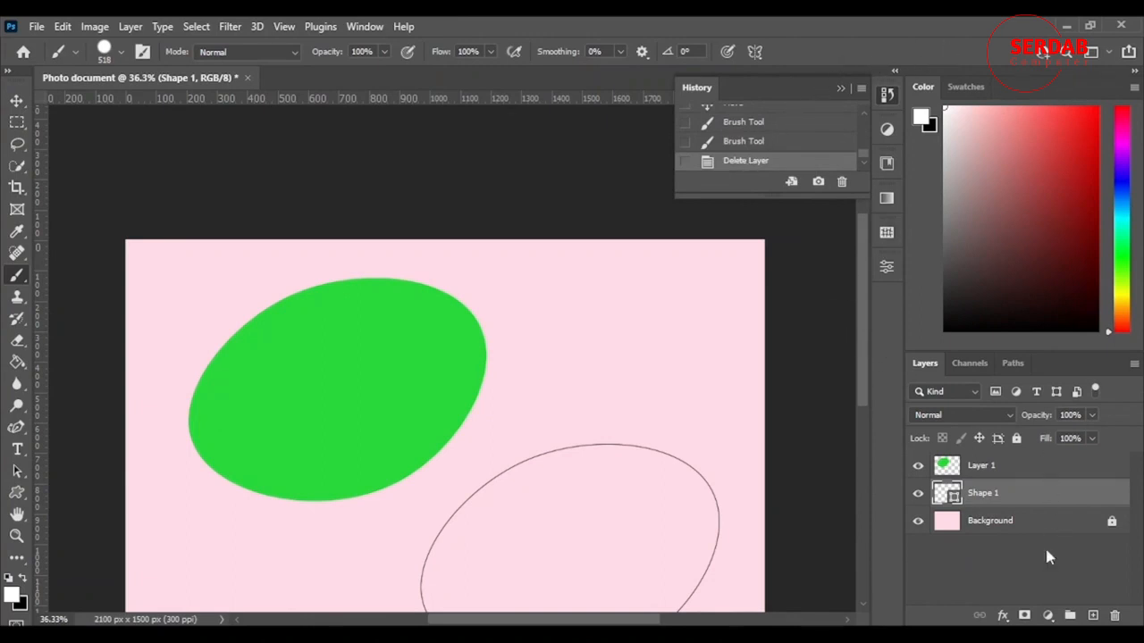
pyautogui.click(961, 589)
pyautogui.click(886, 94)
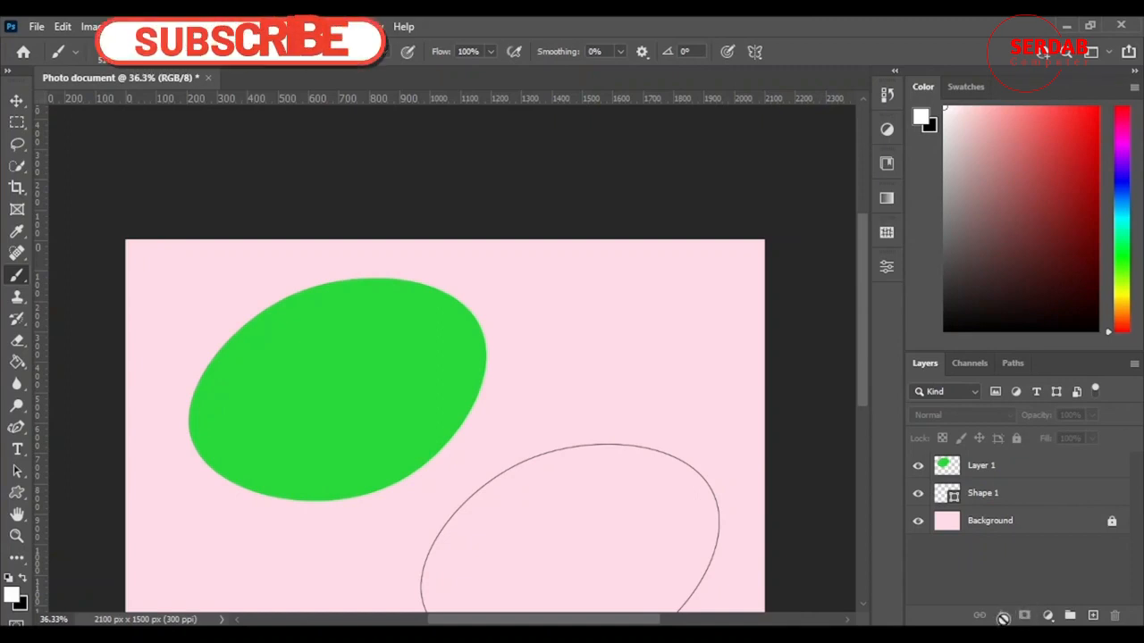
# Select the Shape 1 layer
pyautogui.click(1029, 489)
pyautogui.scroll(-3, 635, 211)
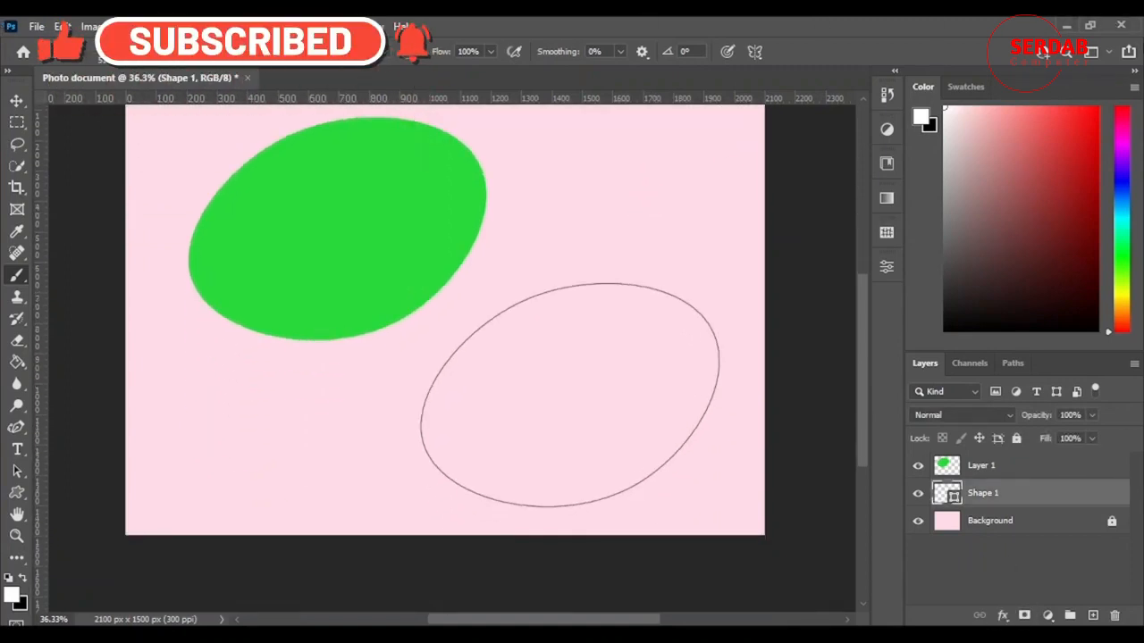
pyautogui.scroll(1, 280, 311)
pyautogui.scroll(-3, 280, 311)
pyautogui.scroll(3, 498, 358)
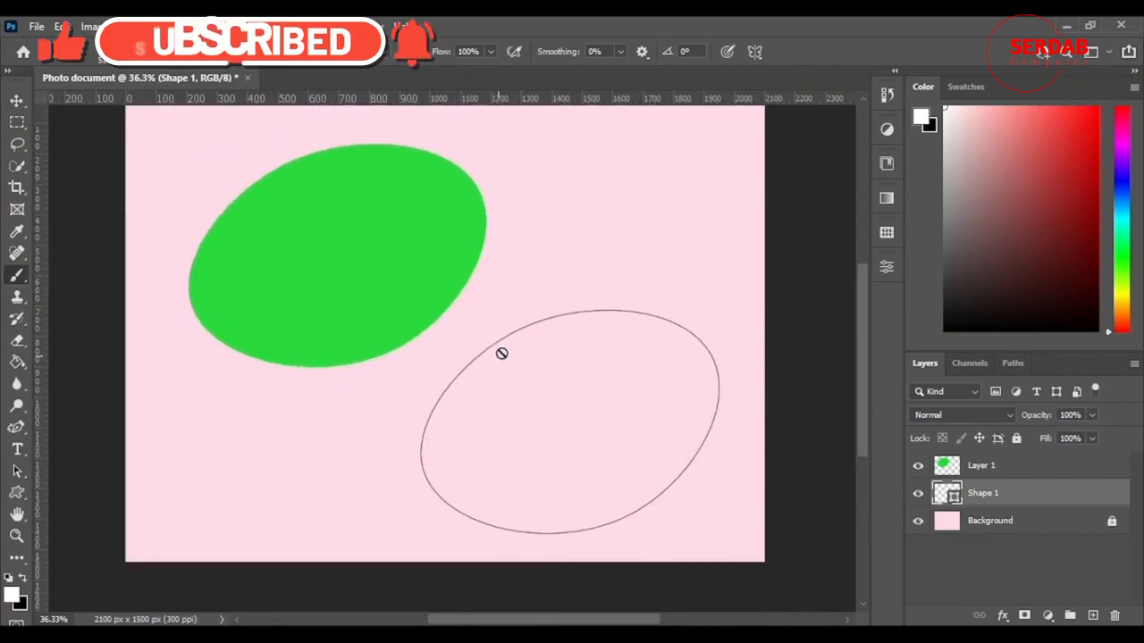